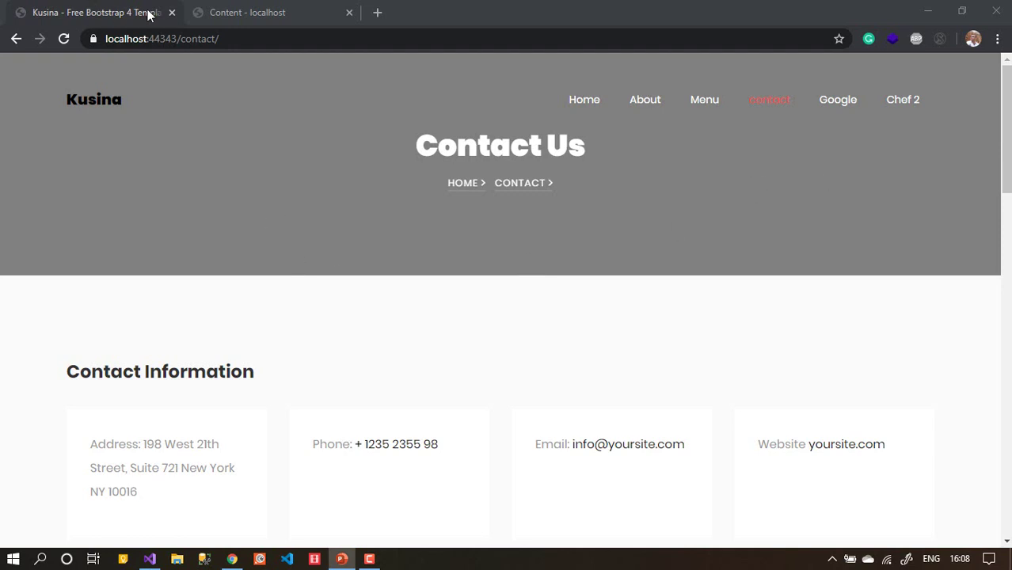
Step: Switch from the site's contact page to the Umbraco back office and open the Forms section
click(274, 15)
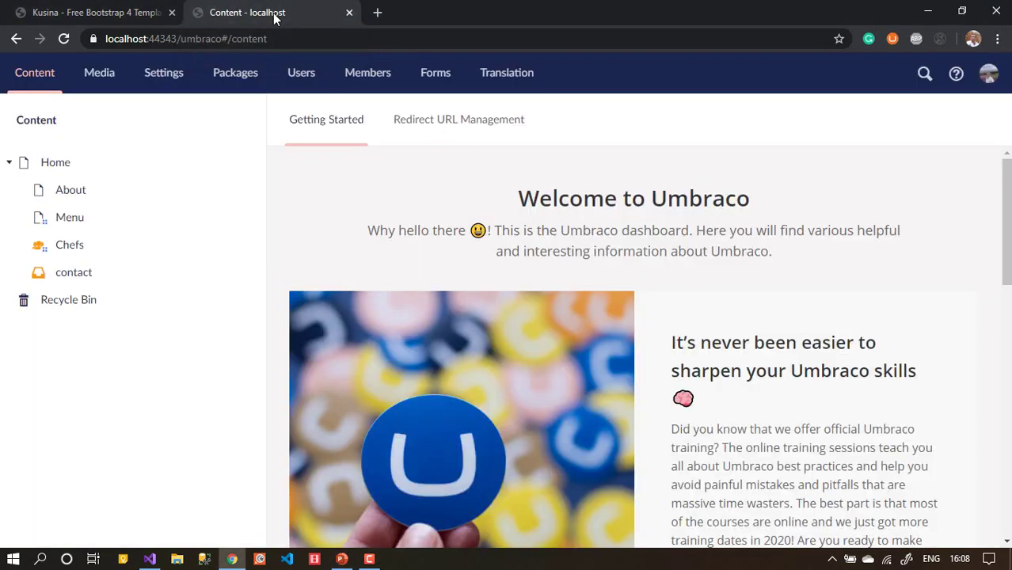
click(115, 13)
click(223, 13)
click(437, 73)
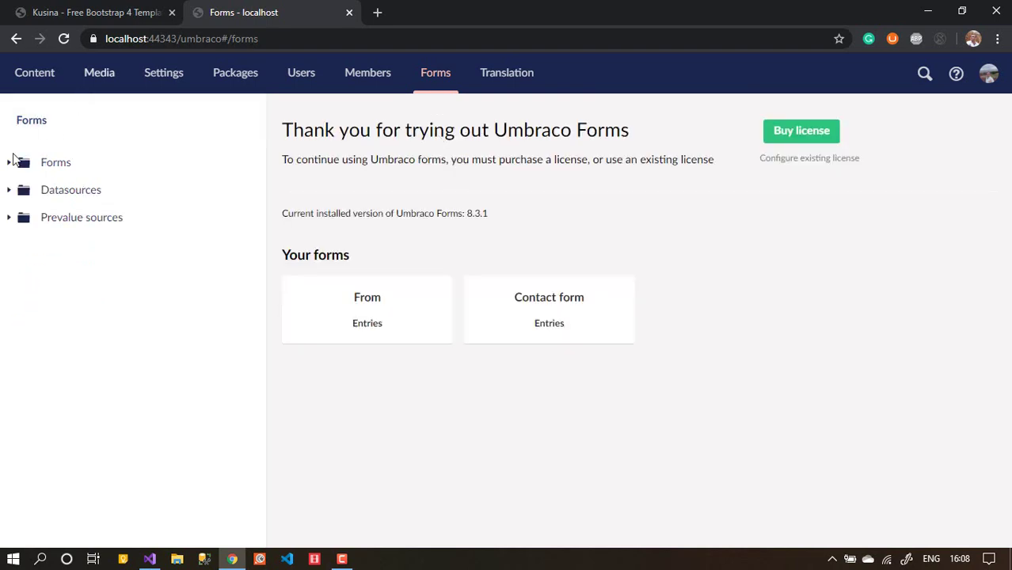
Step: Create a new empty form and name it "MyForm Data"
click(7, 164)
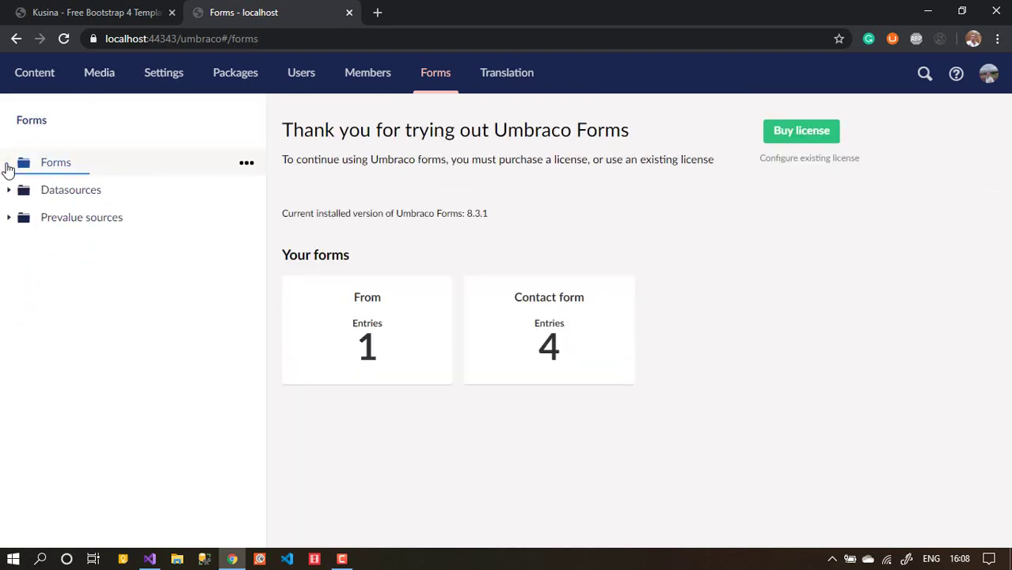
click(247, 164)
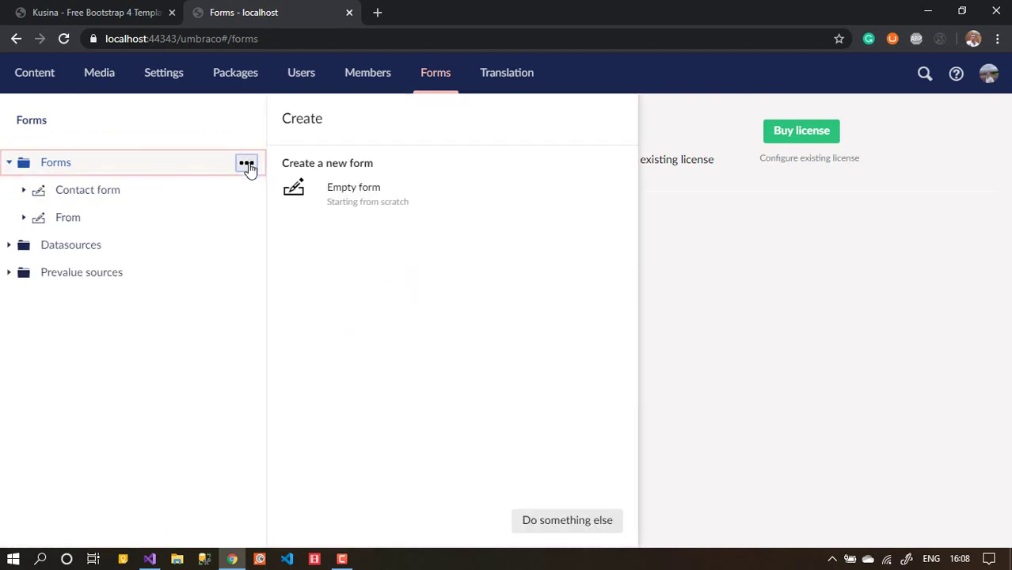
click(343, 197)
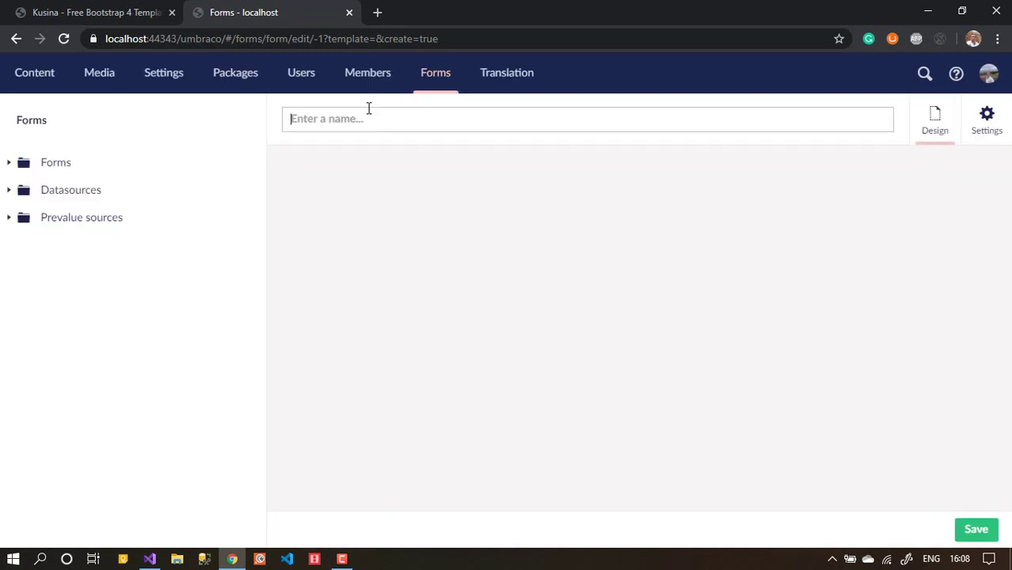
text(MyForm Data)
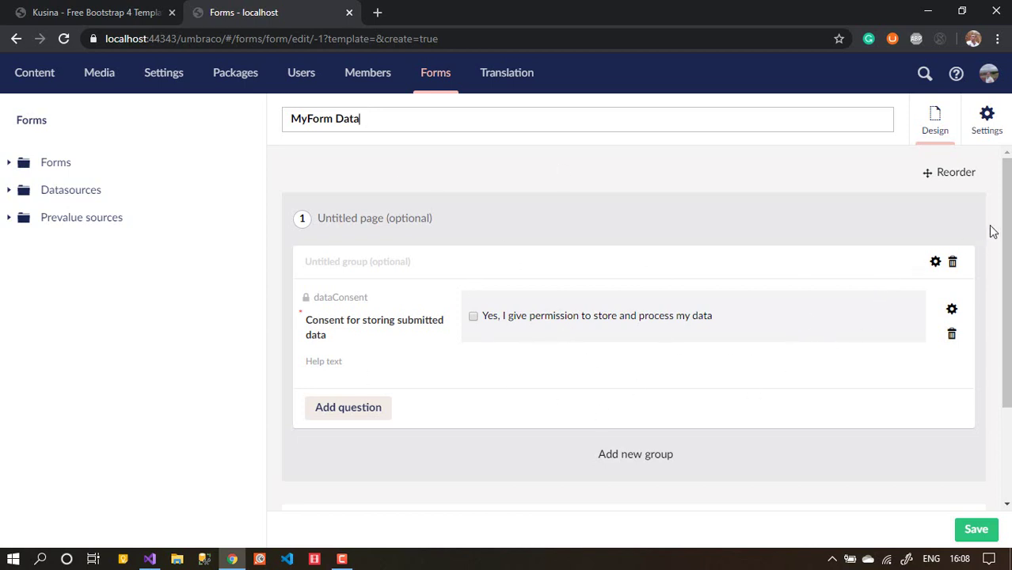
Step: Delete the default question about consent for storing submitted data from the form
click(953, 264)
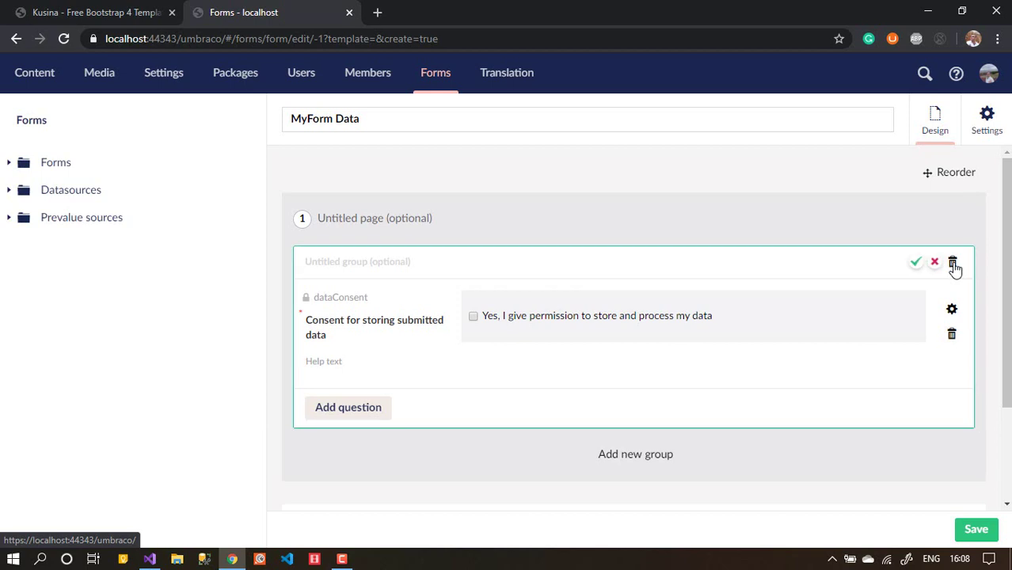
click(952, 335)
click(909, 335)
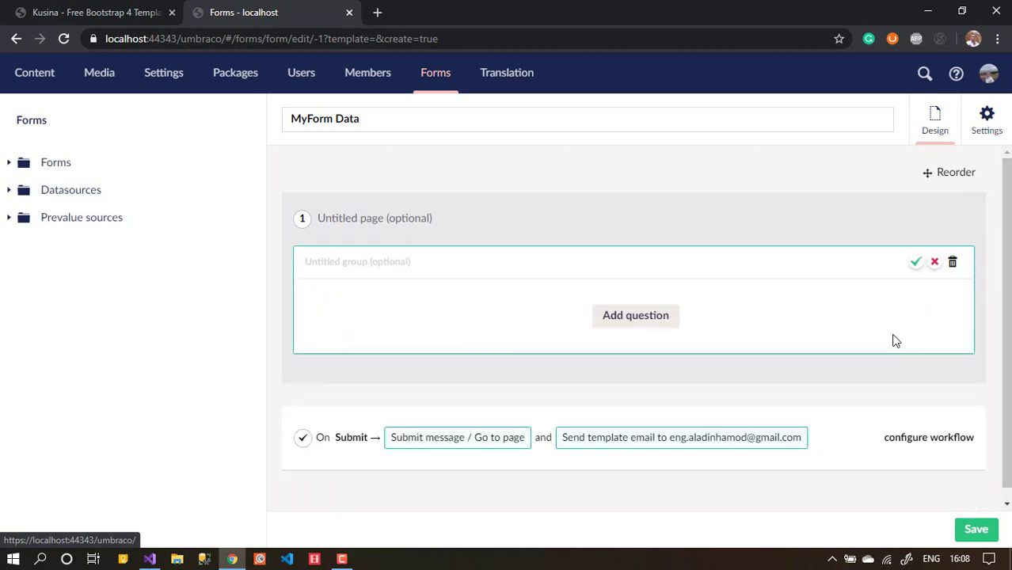
Step: Add a question titled "Full Name" with the help text "Personal (Full Name)"
click(636, 316)
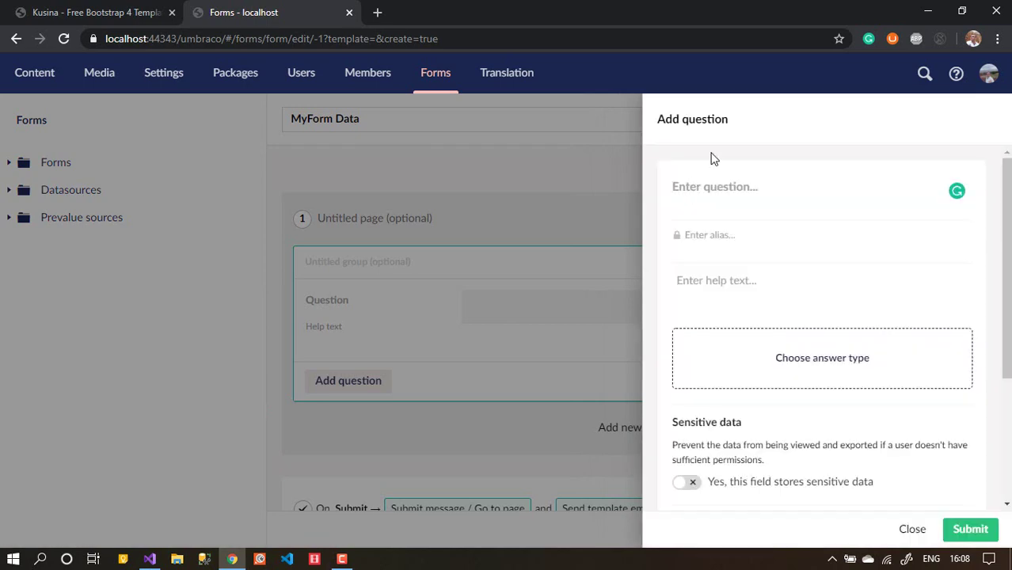
text(FullName)
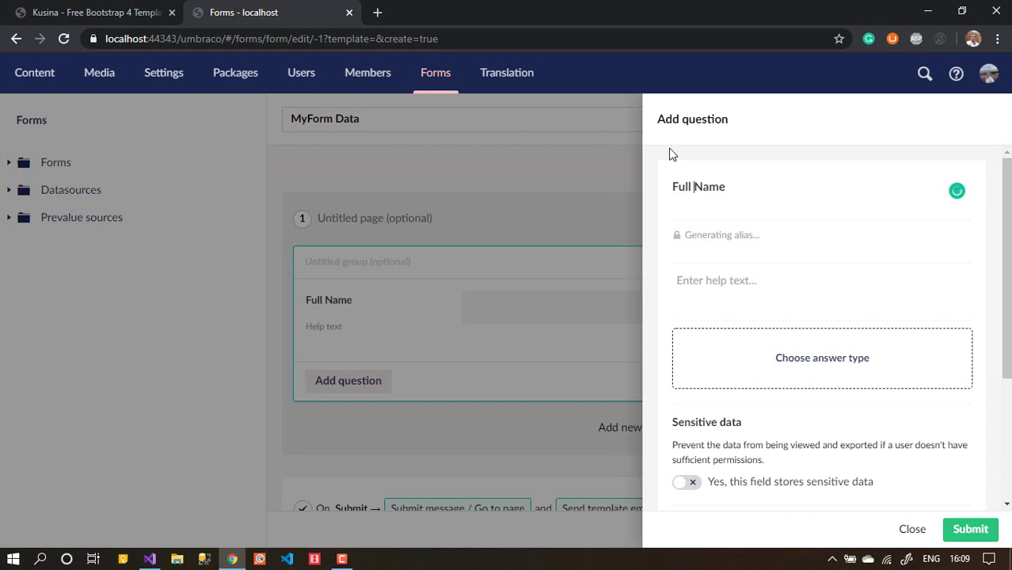
click(727, 283)
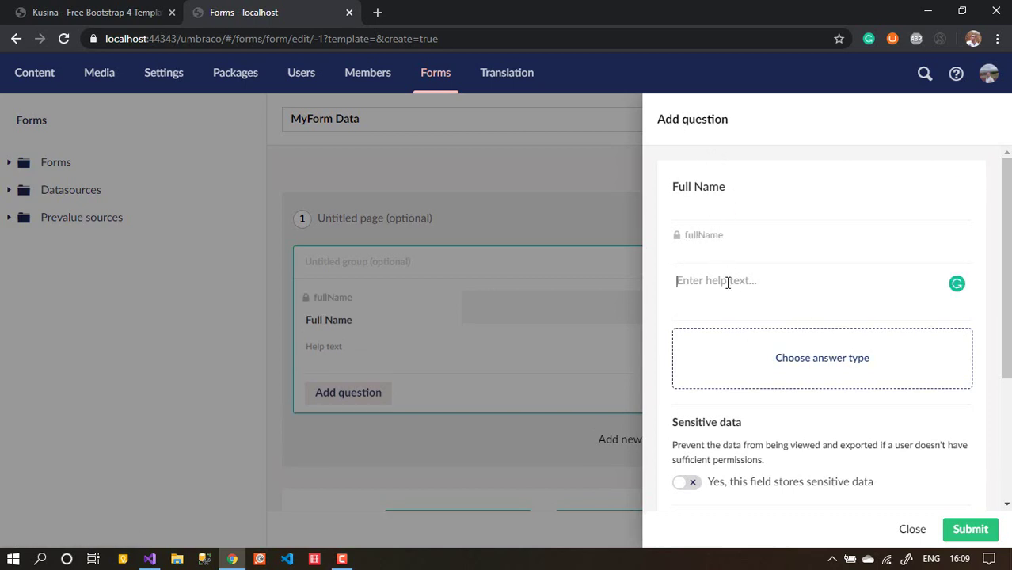
text(Fu)
text(ll Name)
text(Personal )
text(()
Step: Set the Full Name question's answer type to Short answer, make the field mandatory and submit the question
click(835, 356)
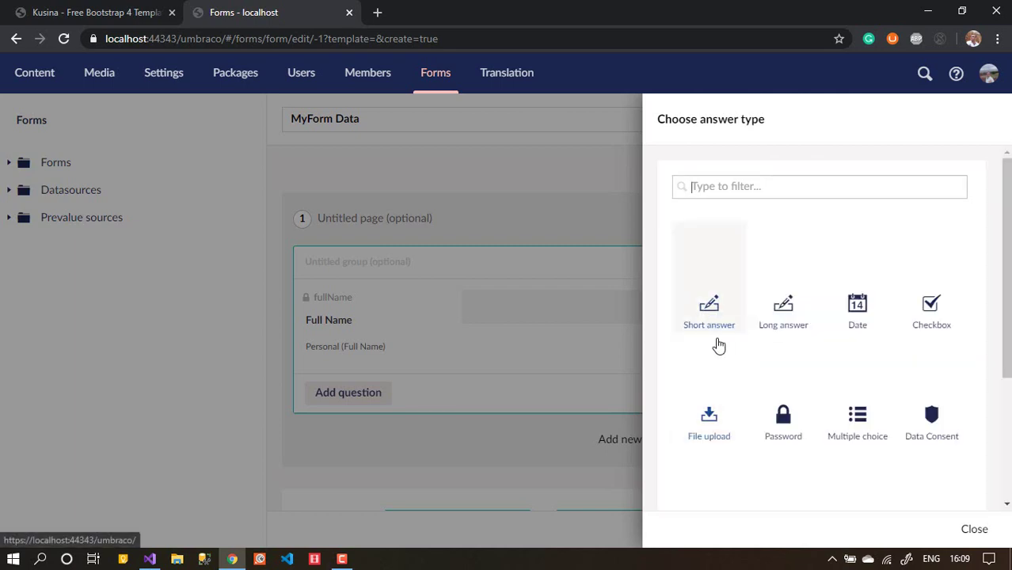
click(717, 330)
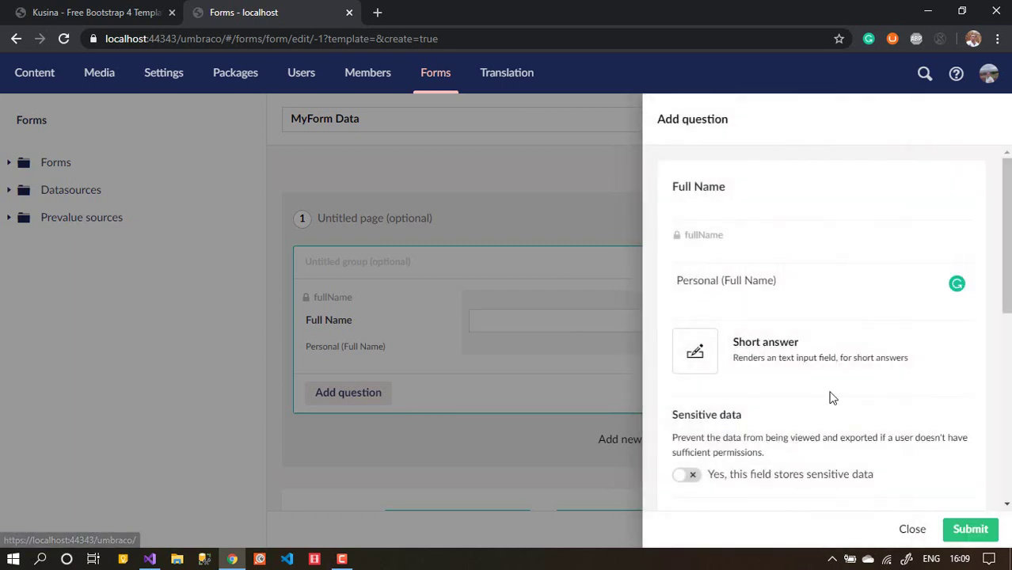
drag(1007, 237, 1007, 424)
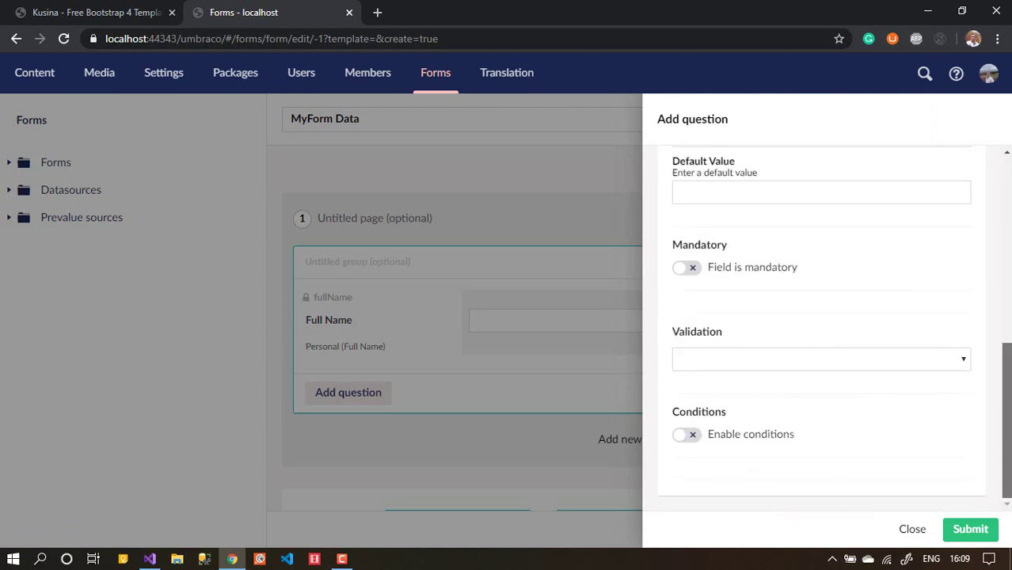
click(689, 270)
click(688, 270)
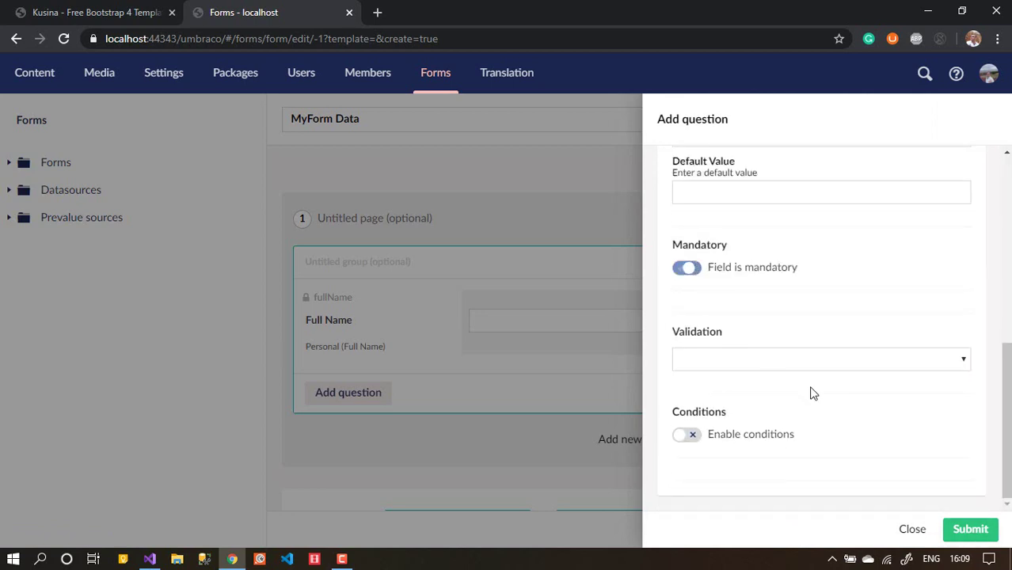
click(970, 530)
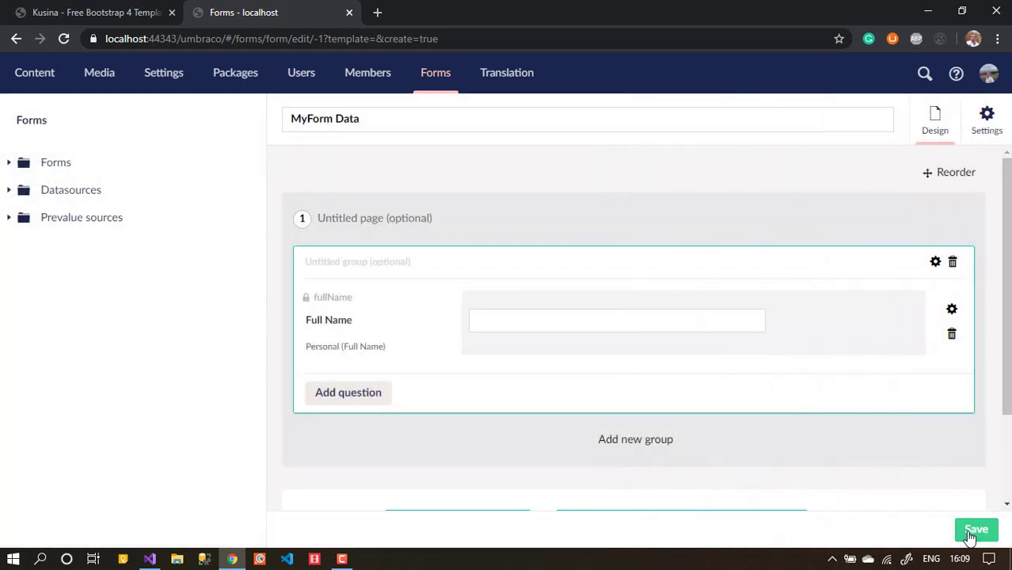
Step: Start a second question in the same group and title it "Personal Email"
click(350, 393)
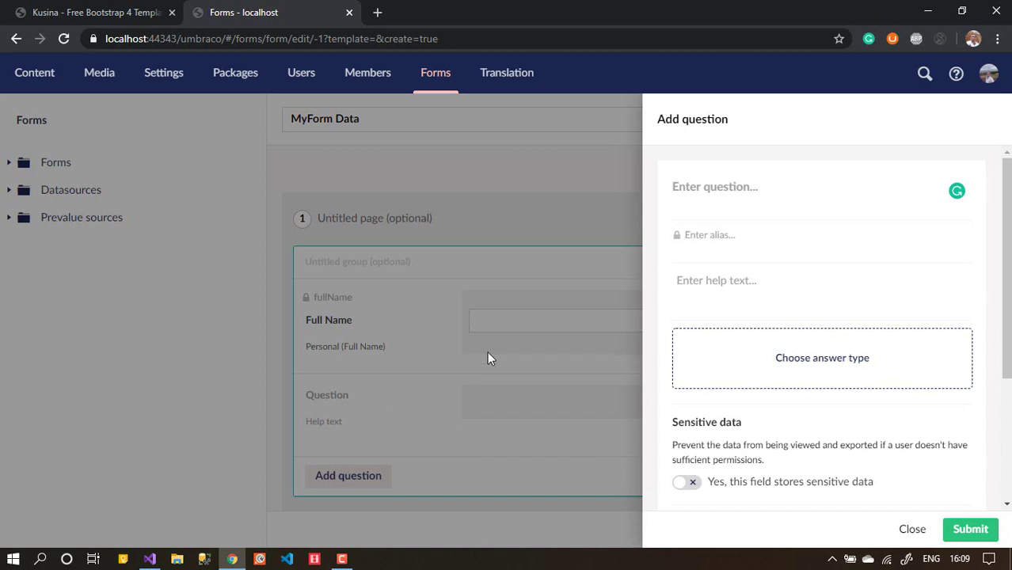
text(My)
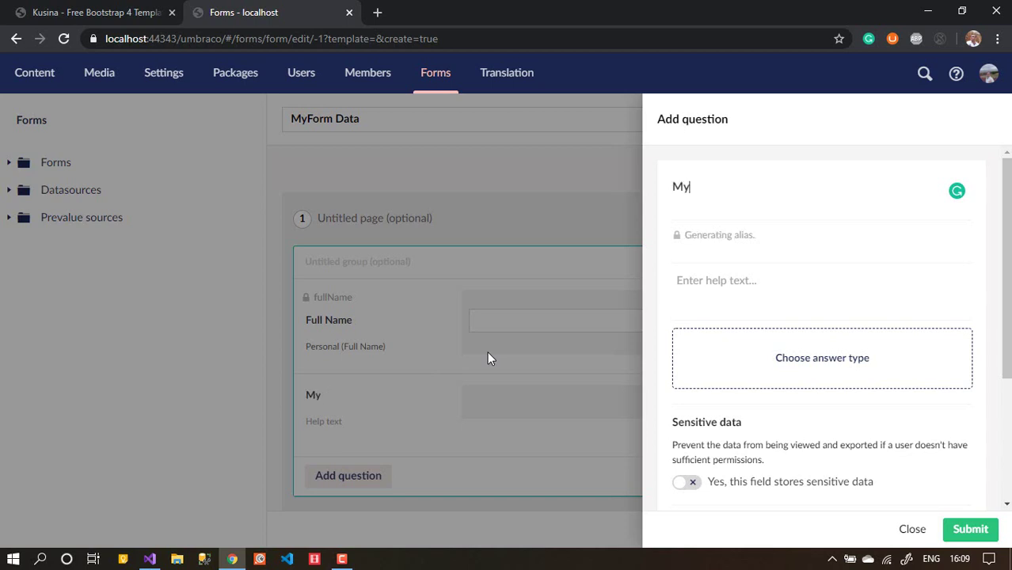
key(BackSpace)
key(BackSpace)
text(Personal Dat)
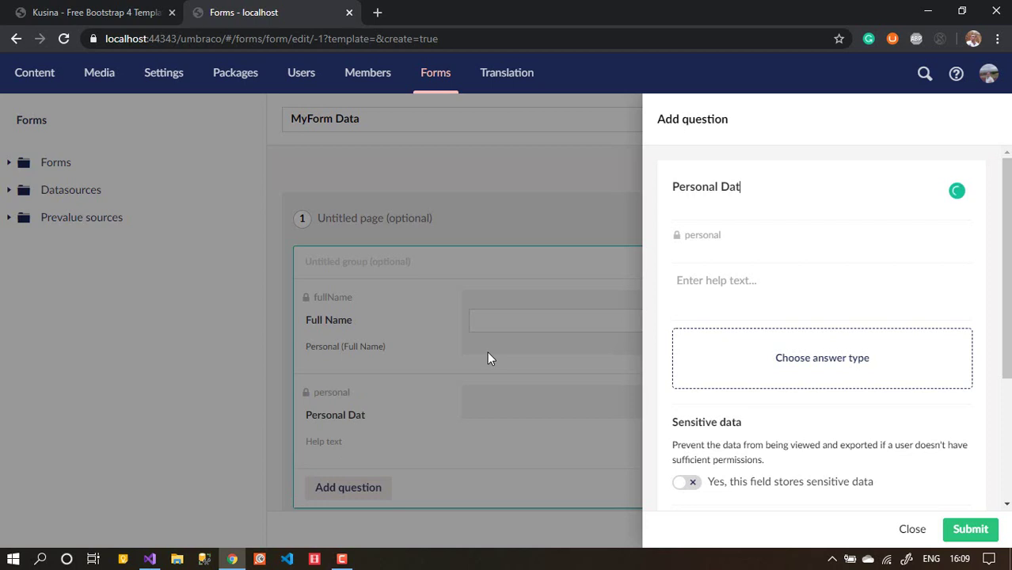
text(a)
drag(782, 190, 508, 195)
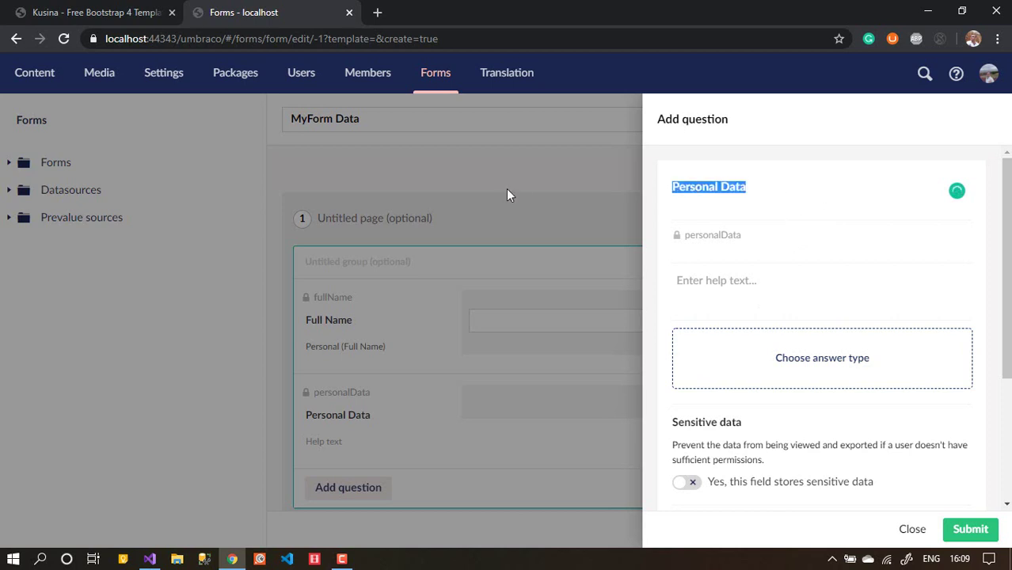
key(Right)
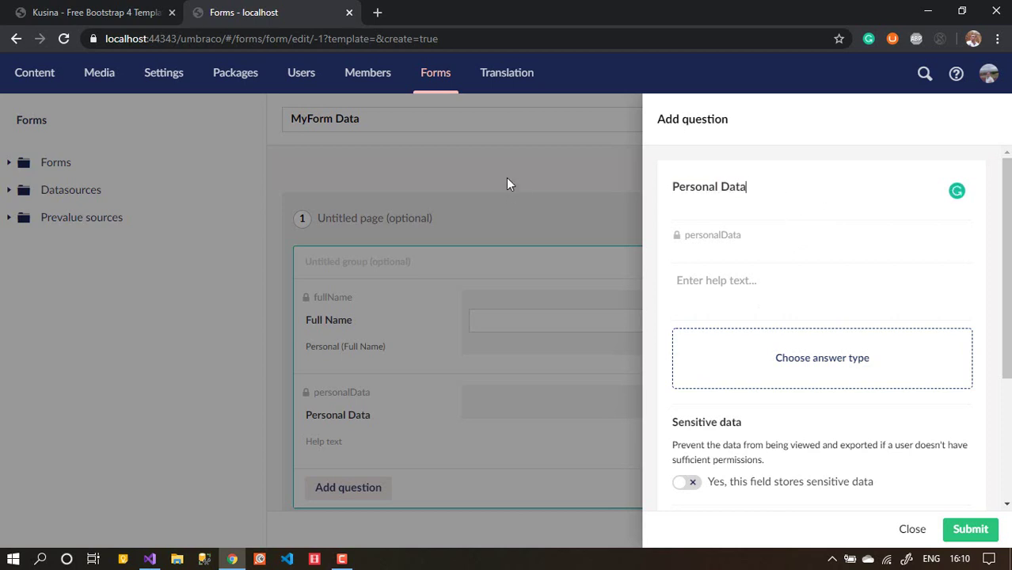
key(BackSpace)
key(BackSpace)
key(BackSpace)
key(BackSpace)
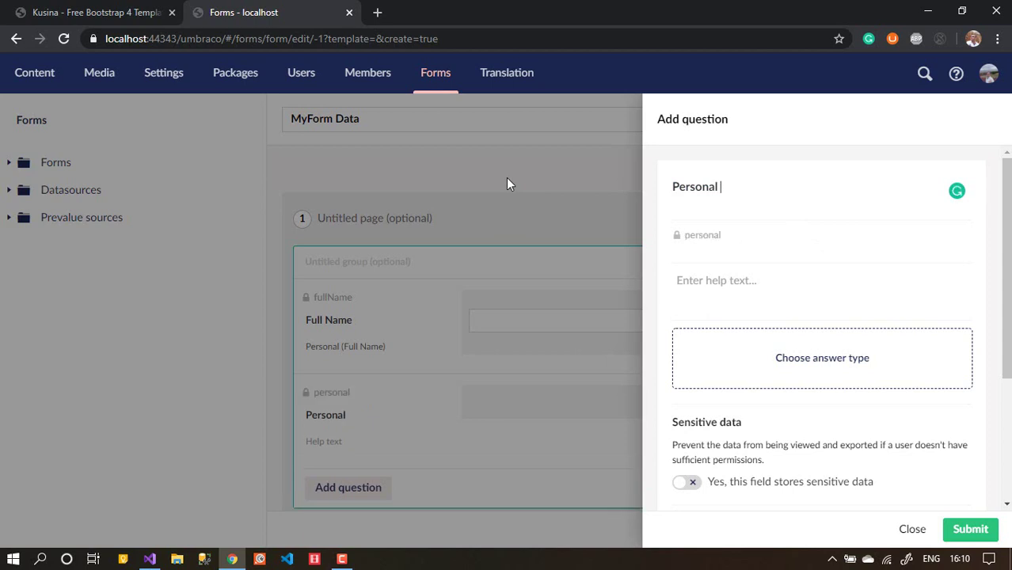
text(Email)
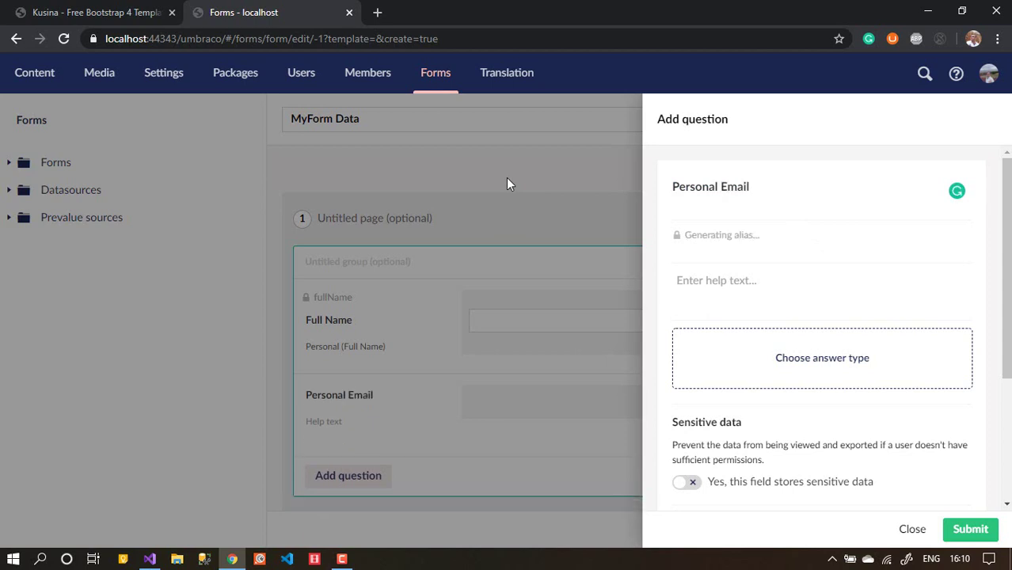
Step: Set the Personal Email question's answer type to Short answer and submit the question
click(855, 365)
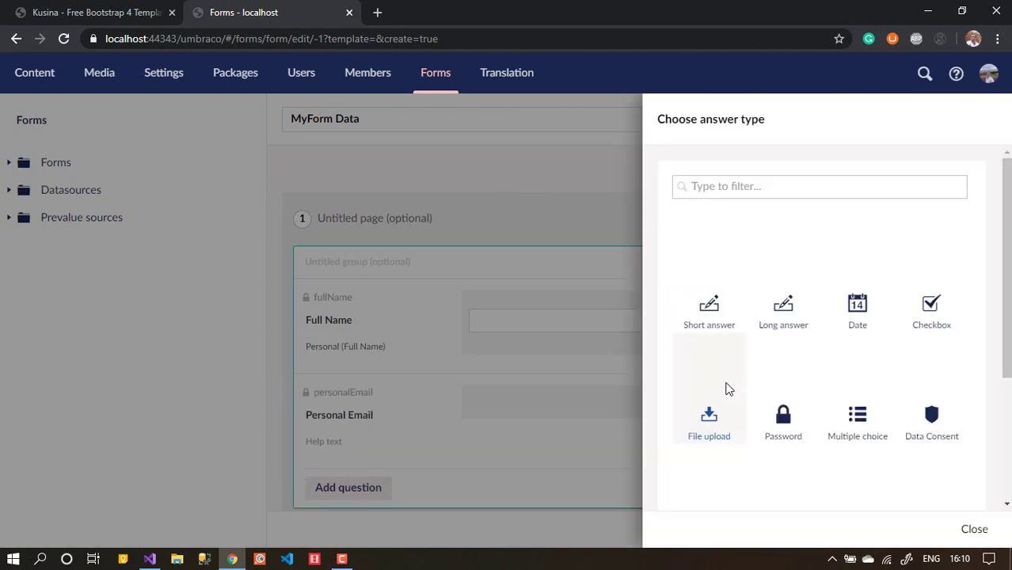
click(712, 317)
scroll(1000, 251, down, 5)
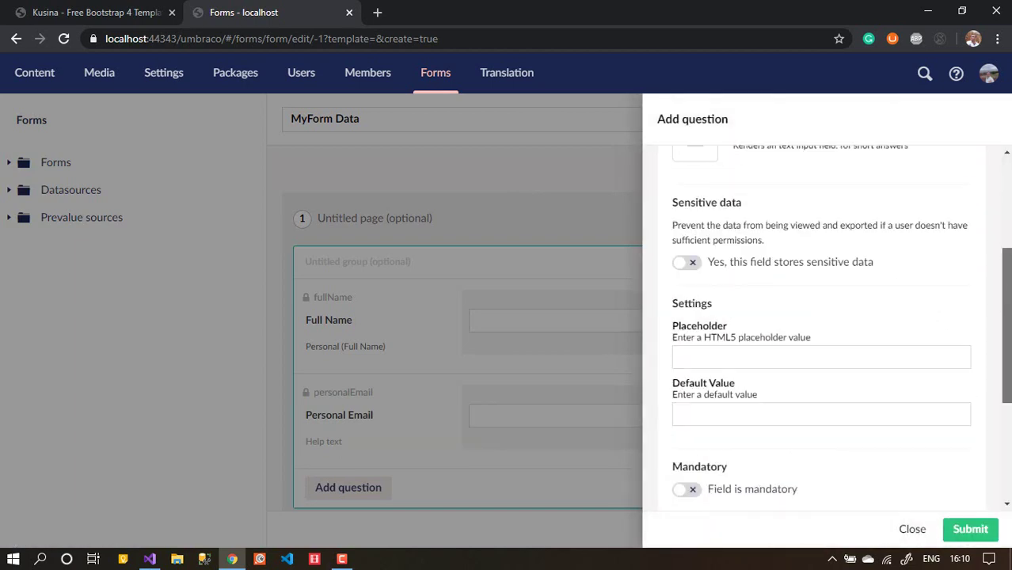
scroll(973, 500, up, 5)
click(971, 529)
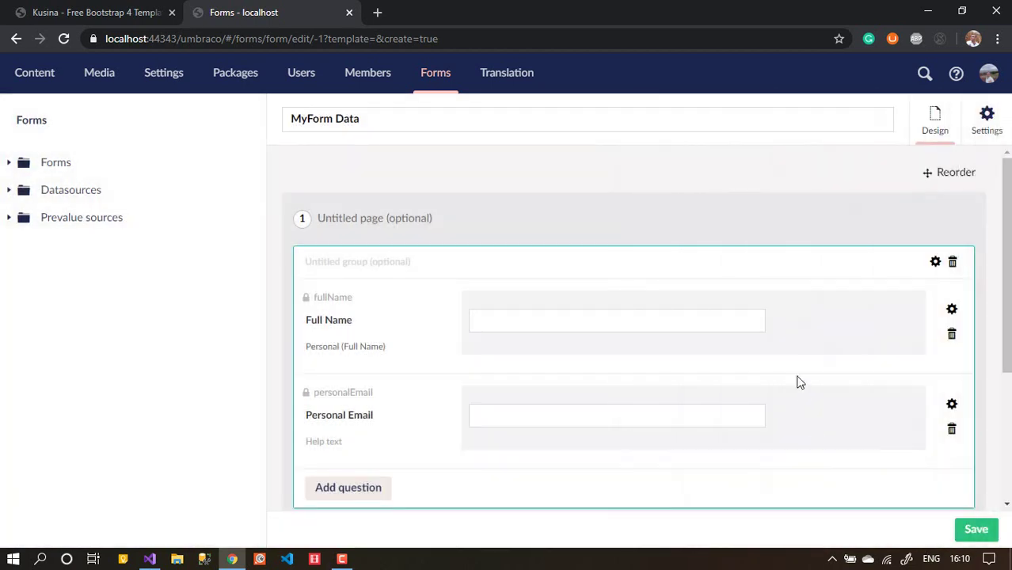
Step: Add a question titled "Personal Phone" with the Short answer type and save the form
click(348, 488)
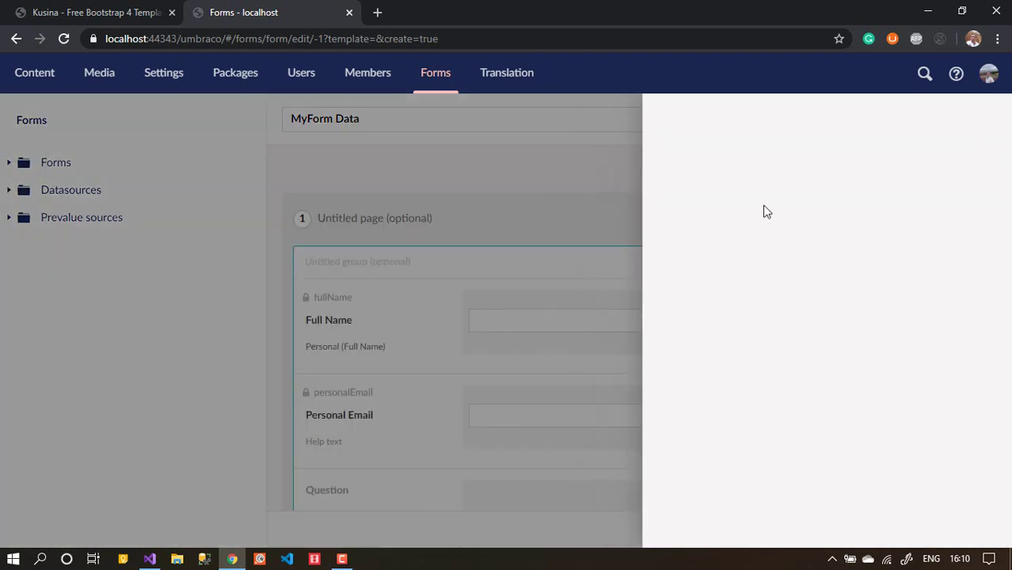
text(Person)
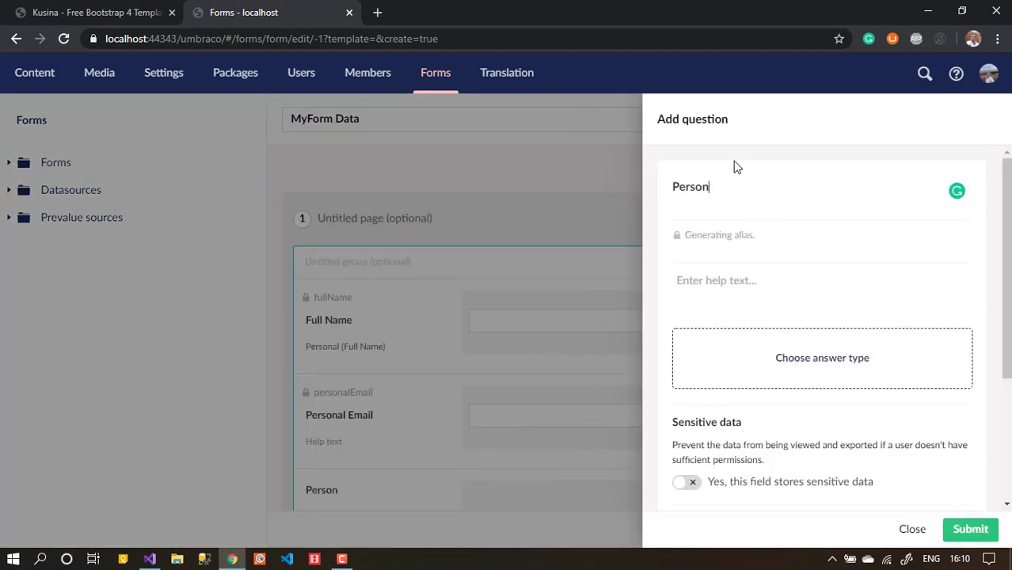
text(al Phone)
click(815, 358)
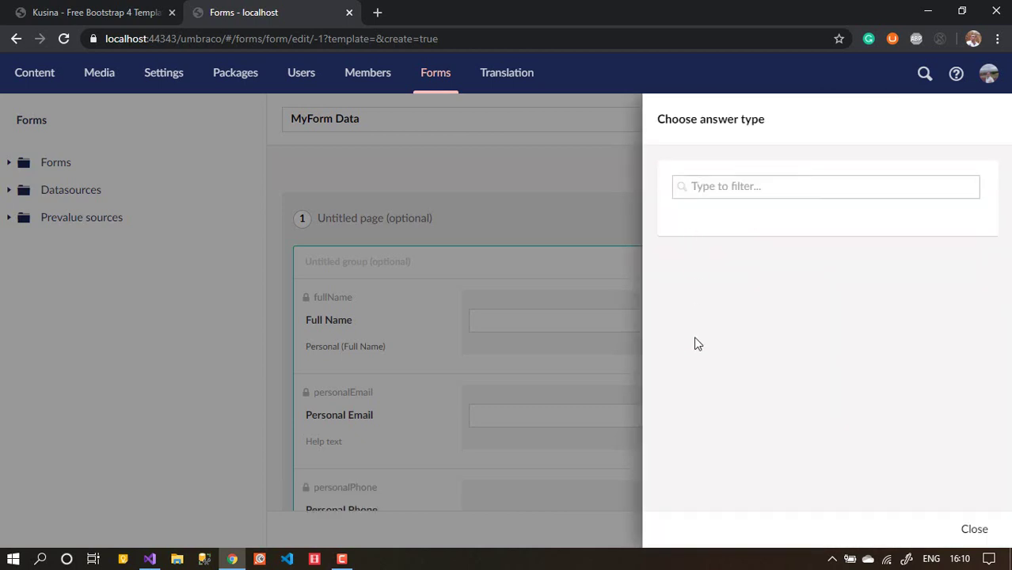
click(707, 312)
click(968, 531)
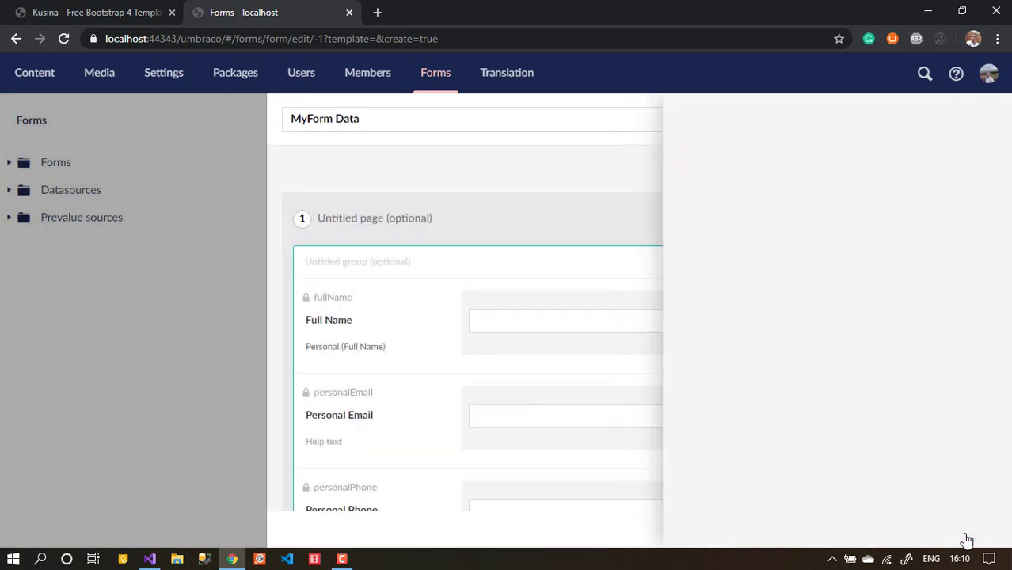
click(972, 531)
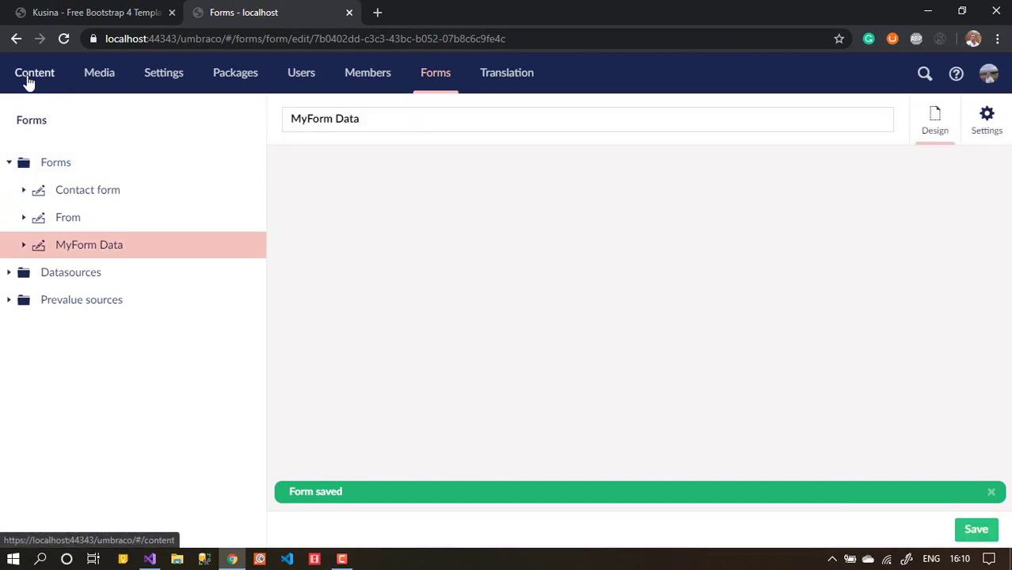
click(92, 253)
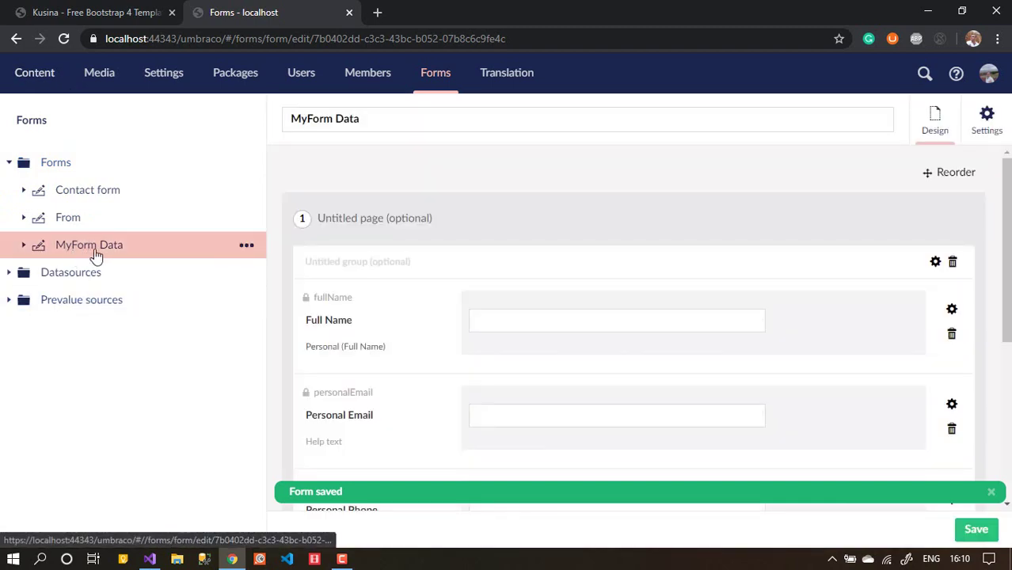
Step: Open the contact page under Home in the Content section for editing
click(46, 80)
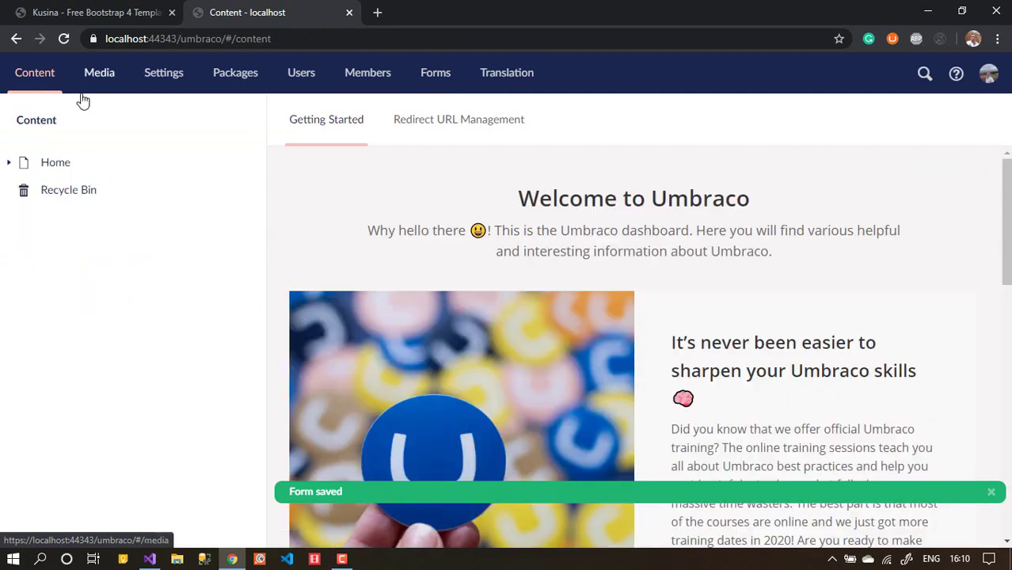
click(9, 163)
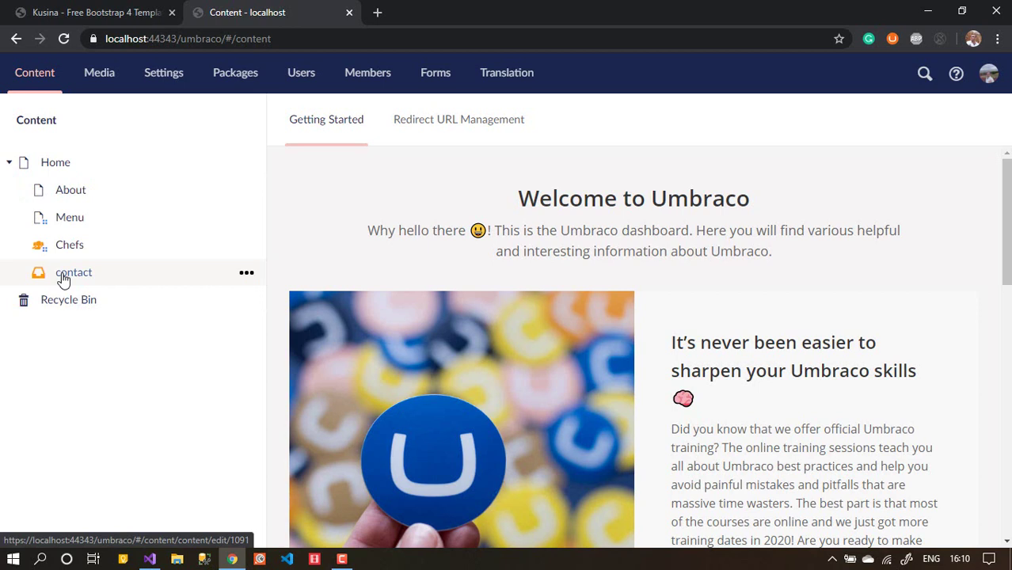
click(63, 277)
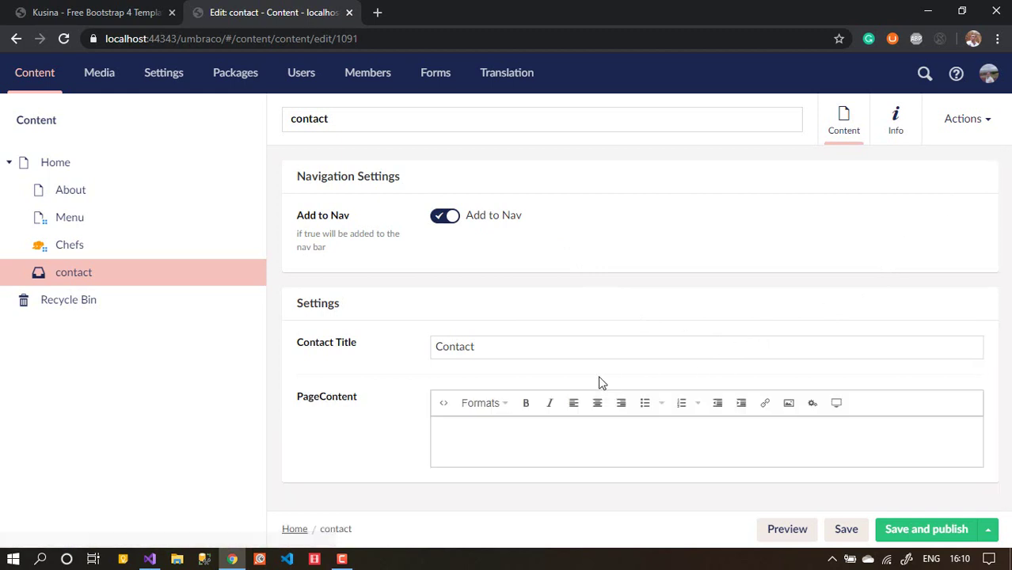
Step: Insert the Insert Form with Theme macro into PageContent with MyForm Data and the bootstrap3-horizontal theme, and publish the contact page
click(812, 402)
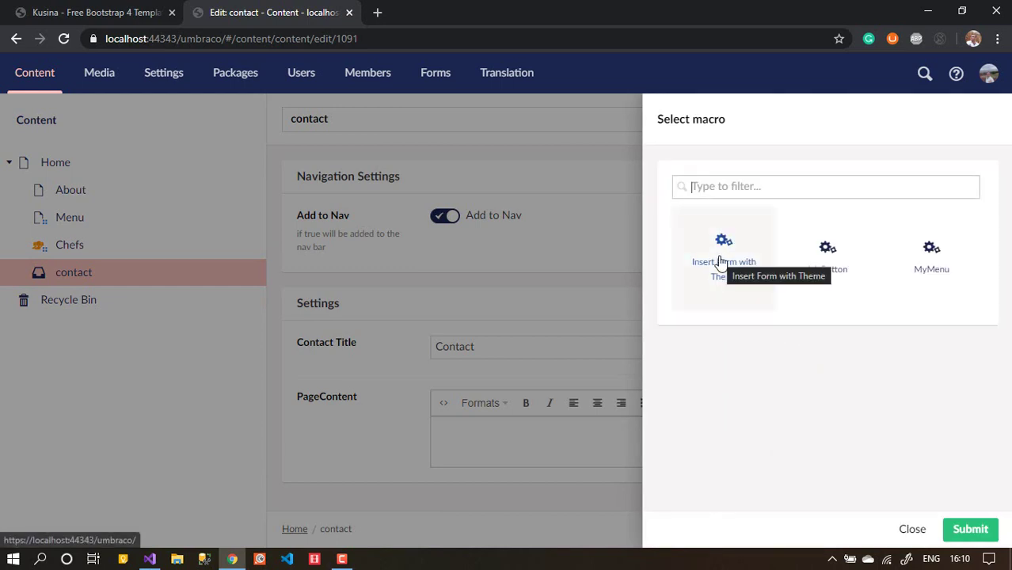
click(724, 286)
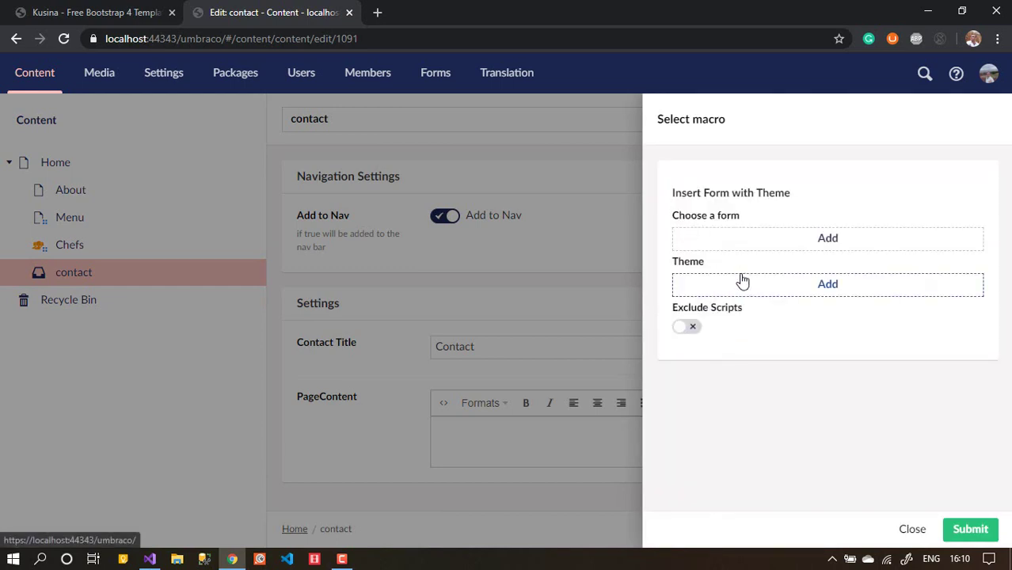
click(833, 240)
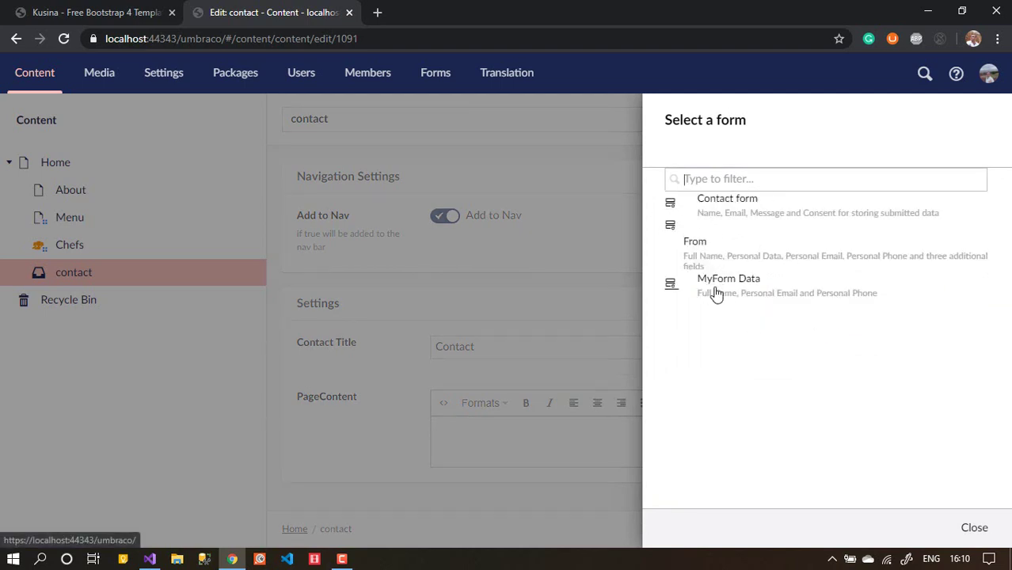
click(712, 294)
click(754, 295)
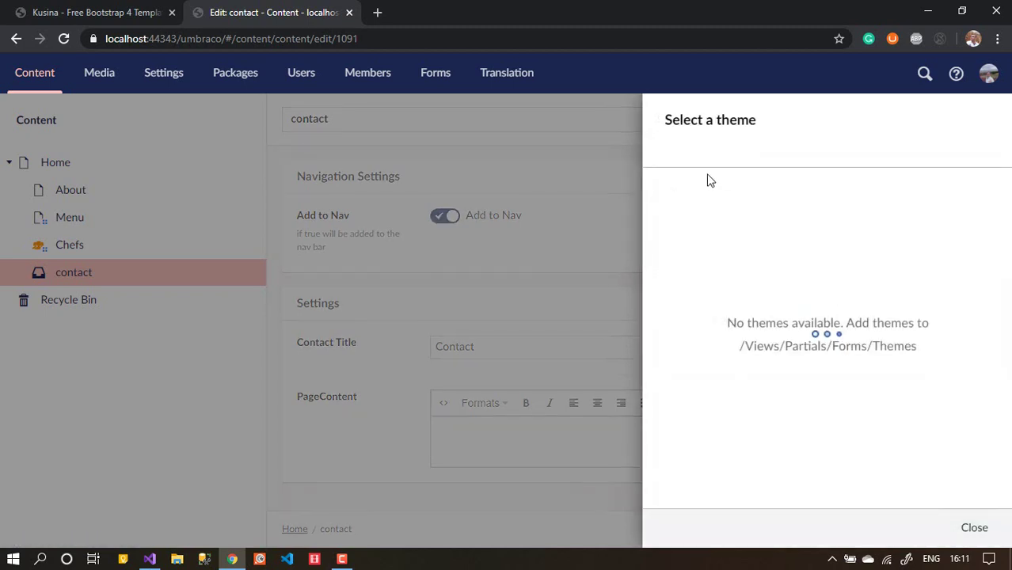
click(747, 200)
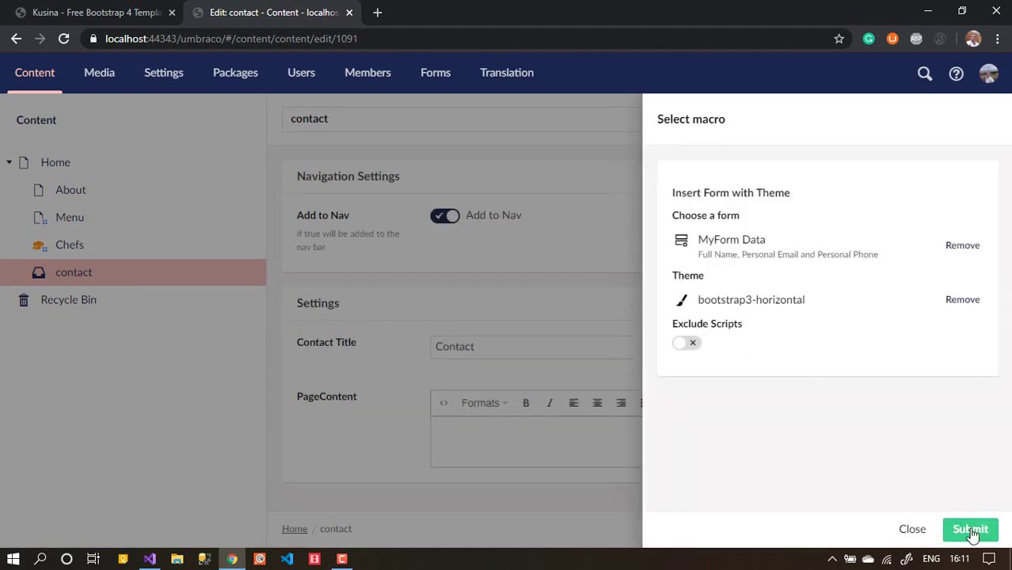
click(971, 532)
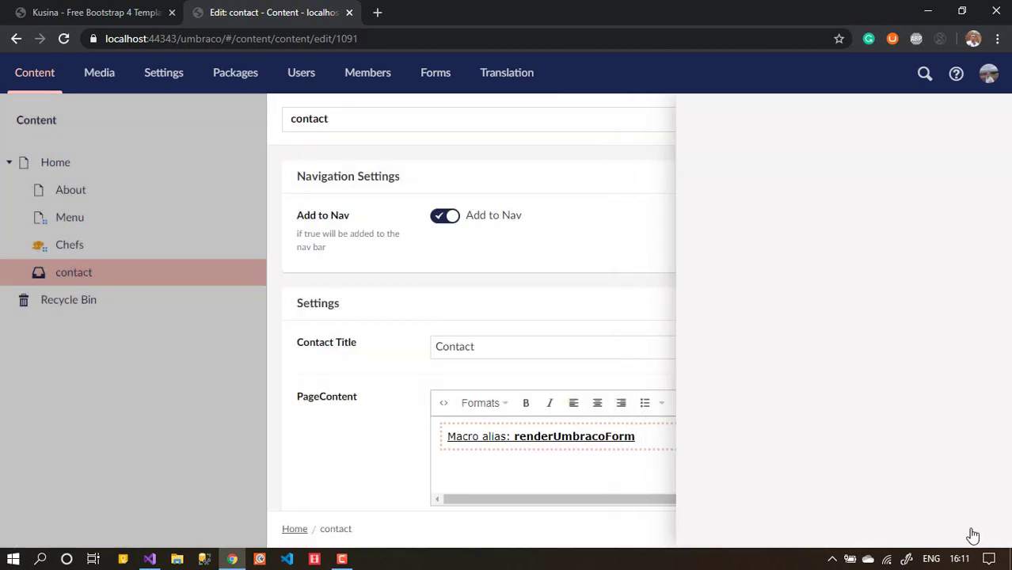
click(912, 534)
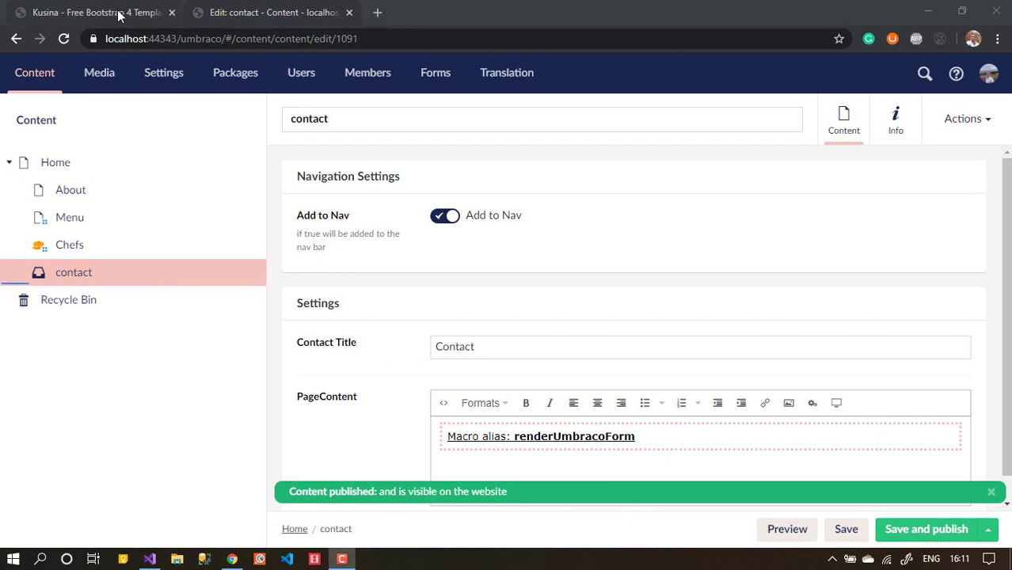
Step: Reload the site's contact page and check the form preview in the contact page's PageContent editor
click(490, 448)
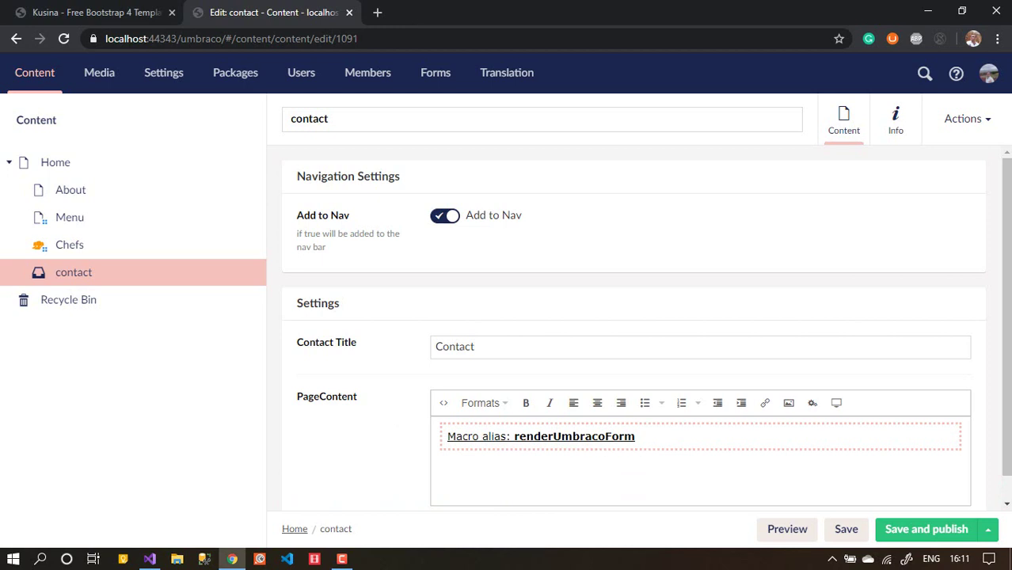
scroll(668, 398, down, 1)
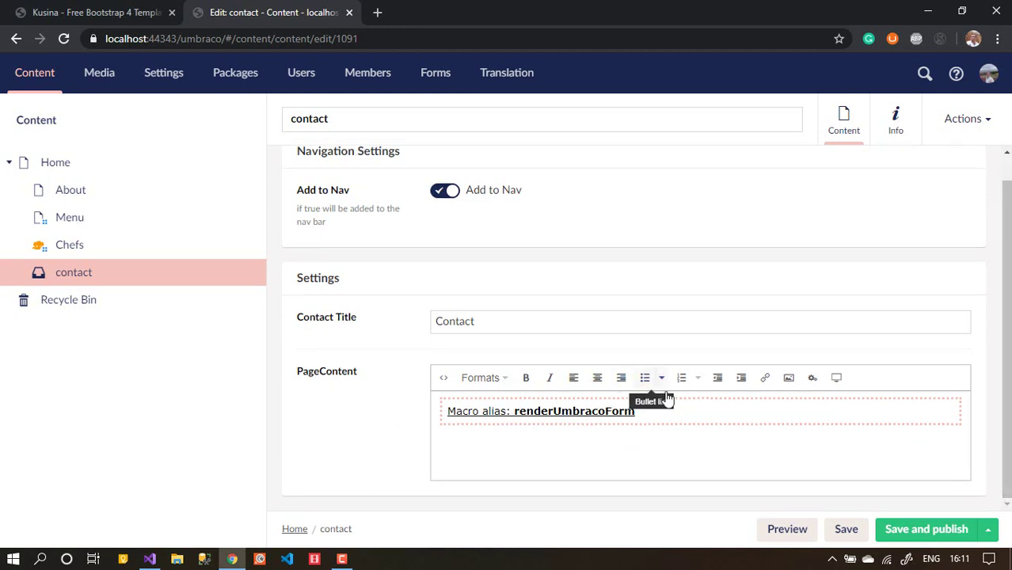
click(125, 12)
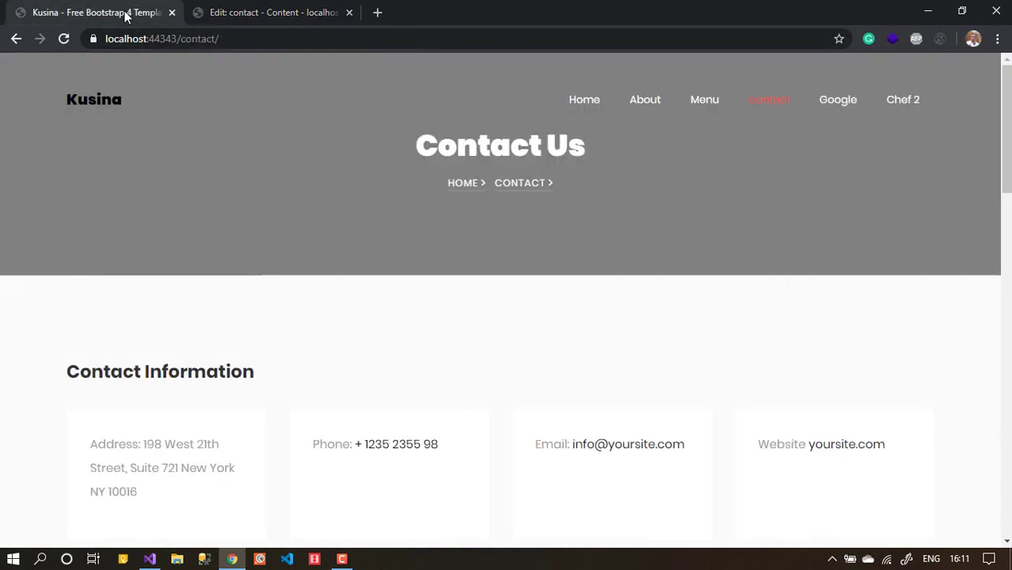
click(64, 40)
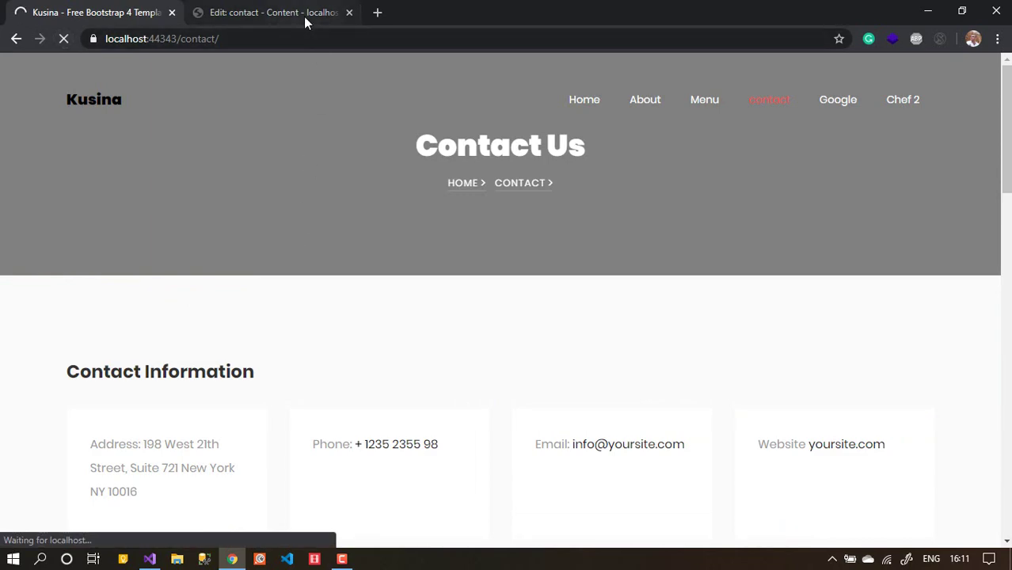
drag(1006, 103, 1007, 230)
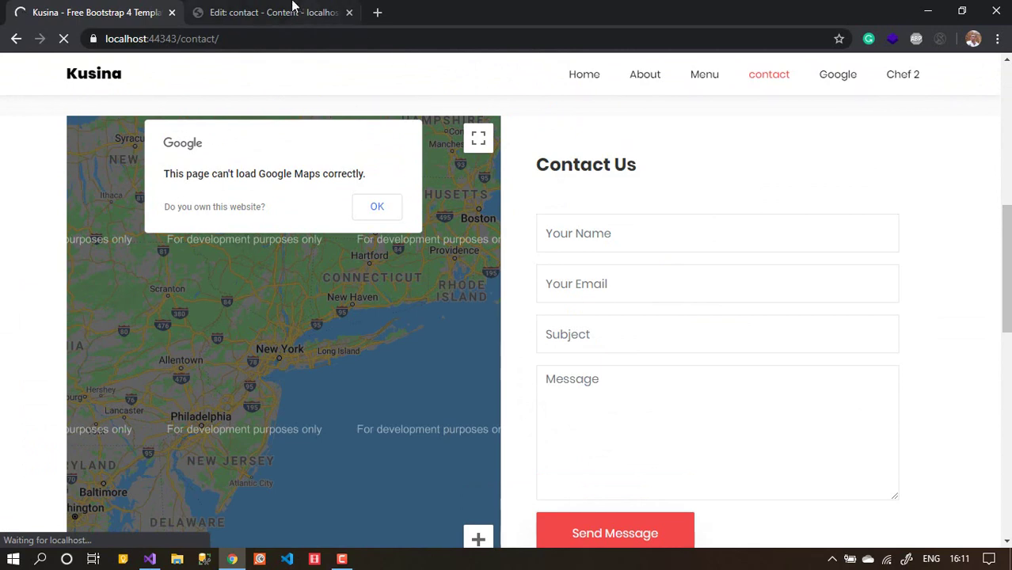
click(281, 12)
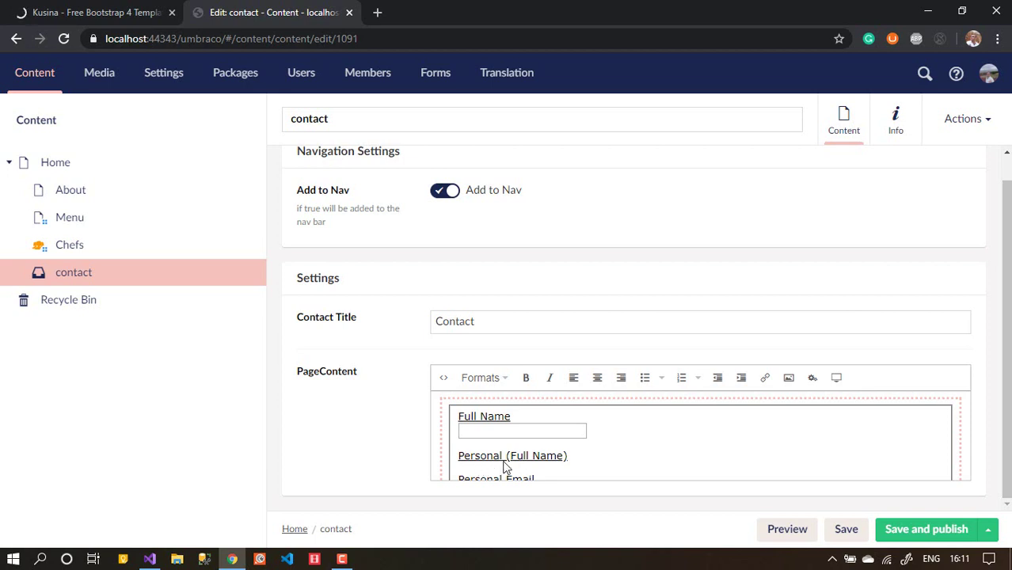
click(103, 12)
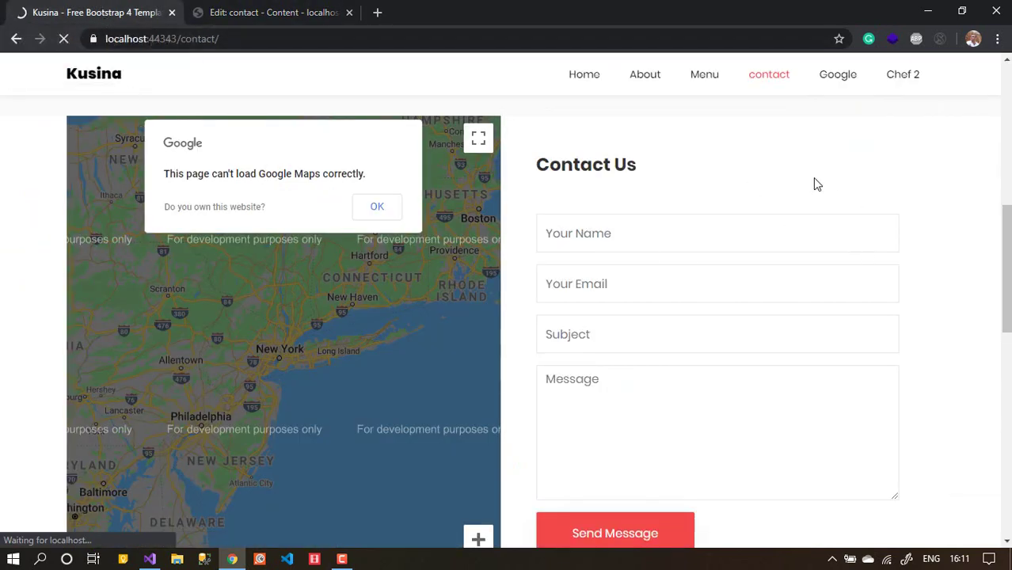
click(356, 38)
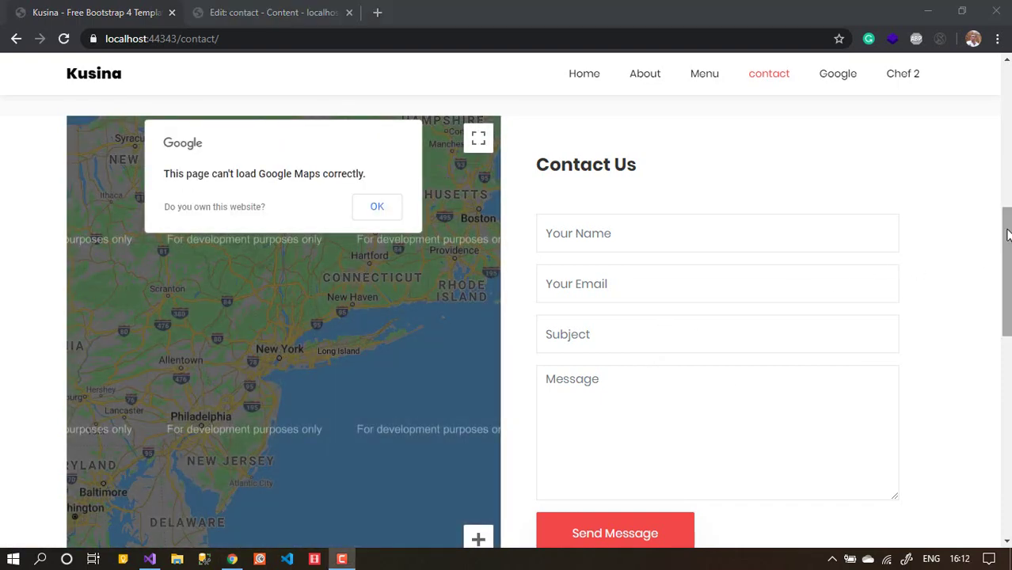
Step: Fill in the Full Name and Personal Email fields of the embedded form on the contact page with test values
scroll(1006, 270, down, 5)
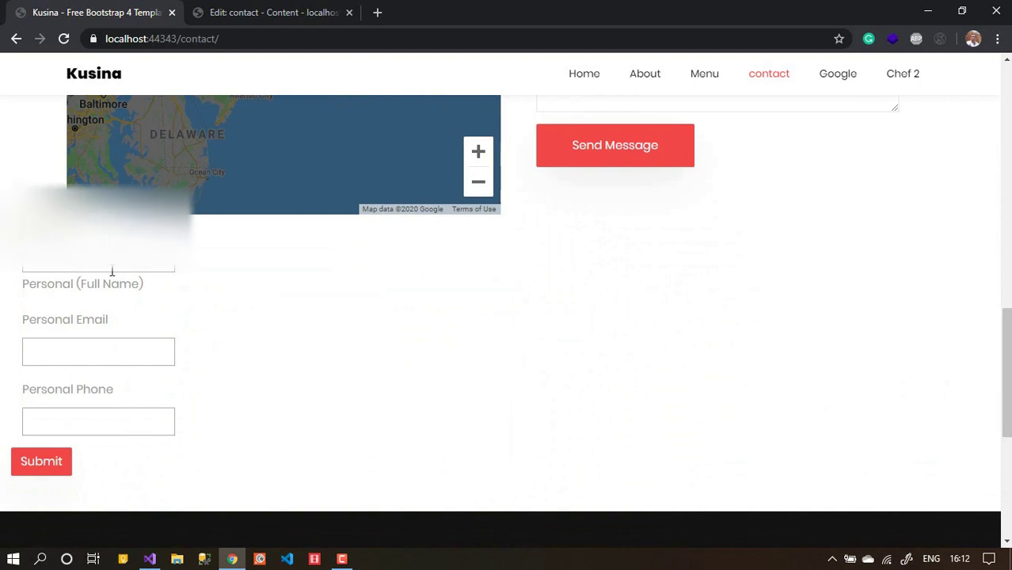
click(100, 267)
click(307, 319)
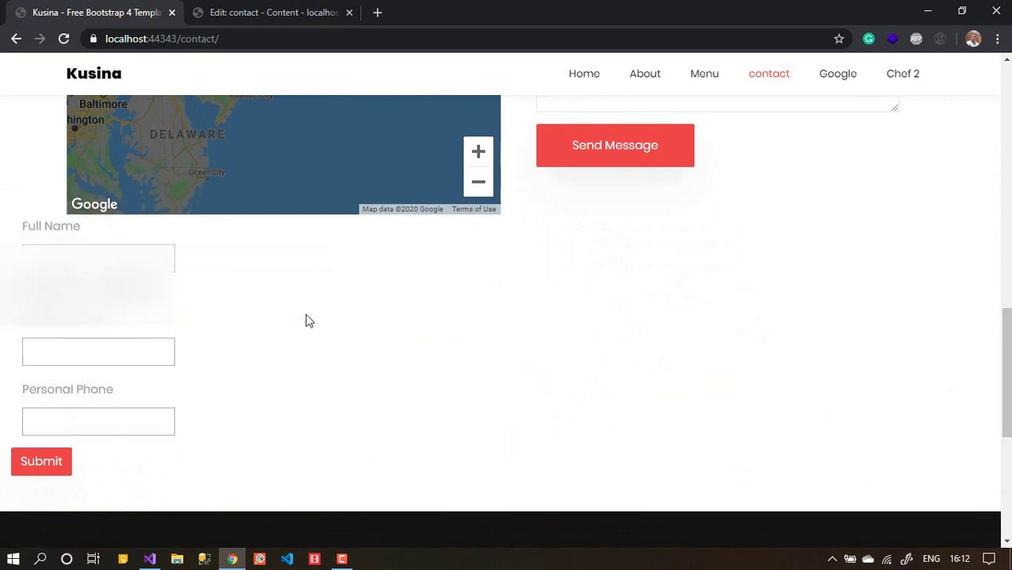
click(101, 267)
text(sddsf)
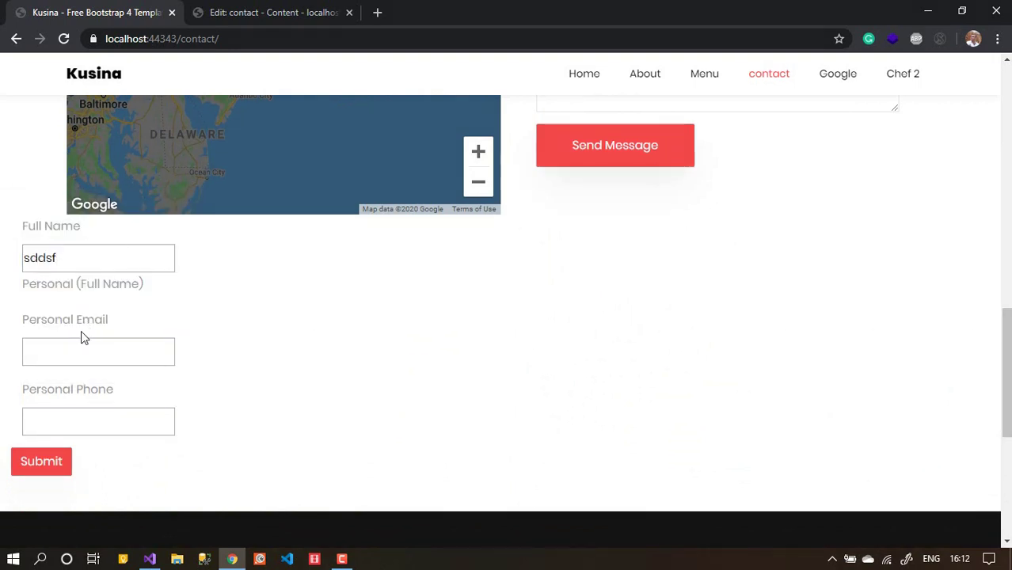
click(74, 348)
text(a)
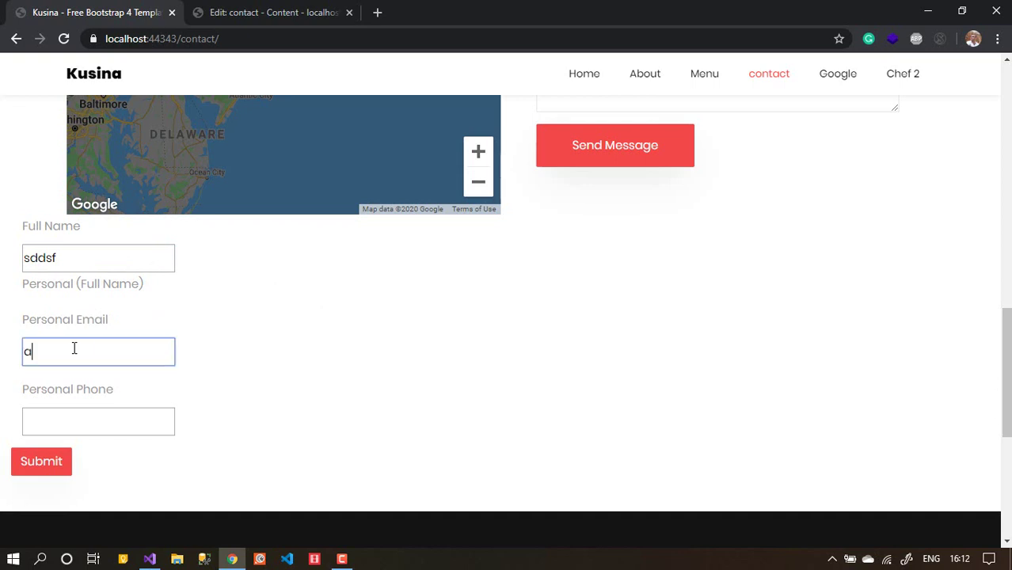
text(@a.com)
Step: Enter a numeric test phone number in the Personal Phone field and submit the form
click(64, 425)
text(dasdsa)
click(269, 432)
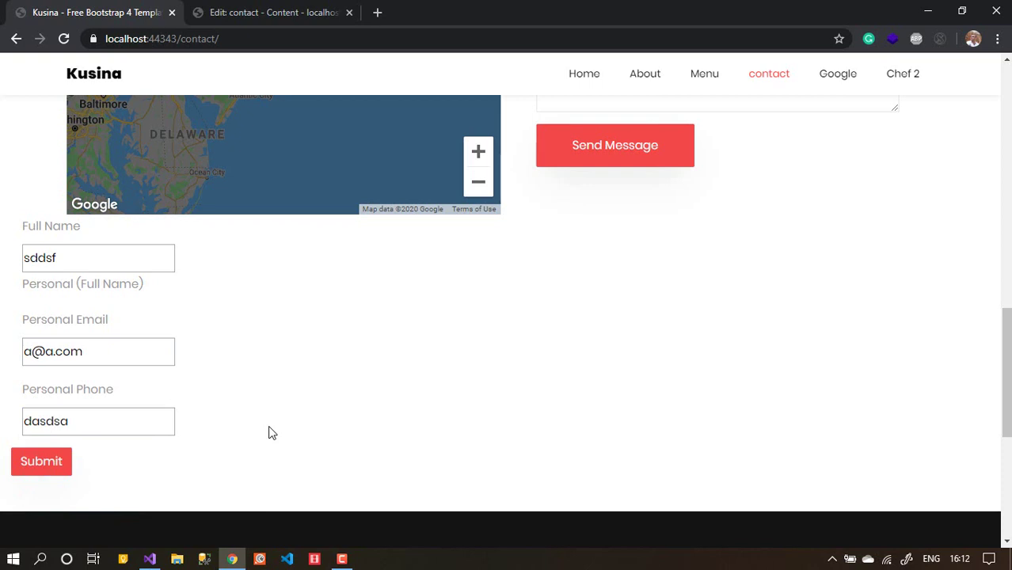
triple_click(69, 432)
text(878787)
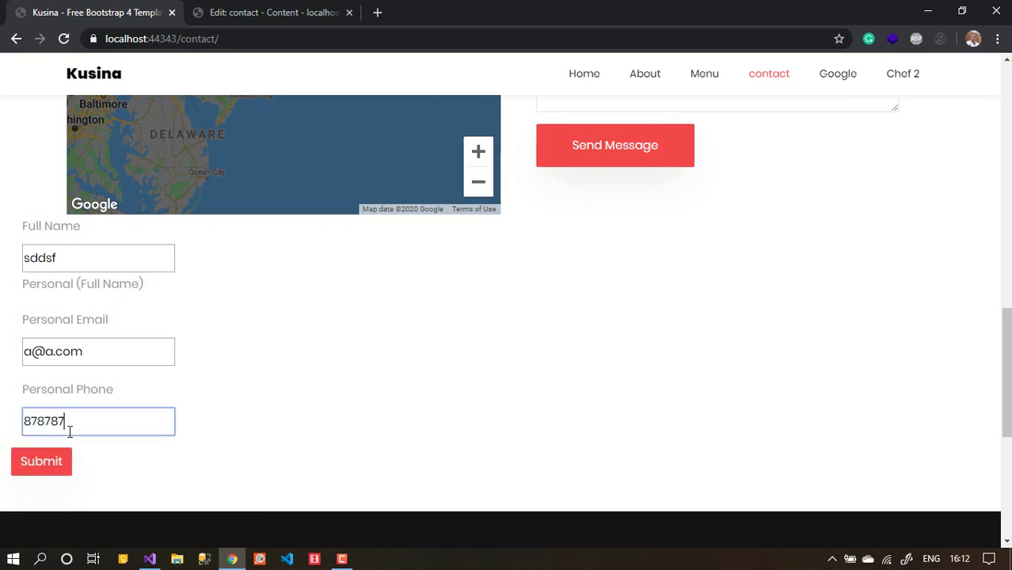
click(48, 463)
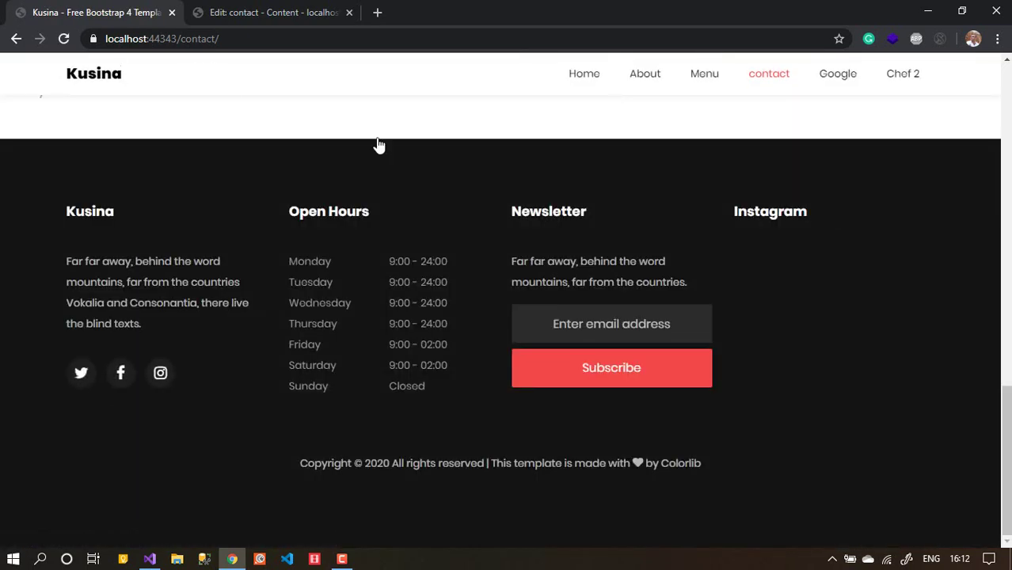
Step: Open the entries of MyForm Data in the Umbraco Forms section to check the submitted record
click(304, 7)
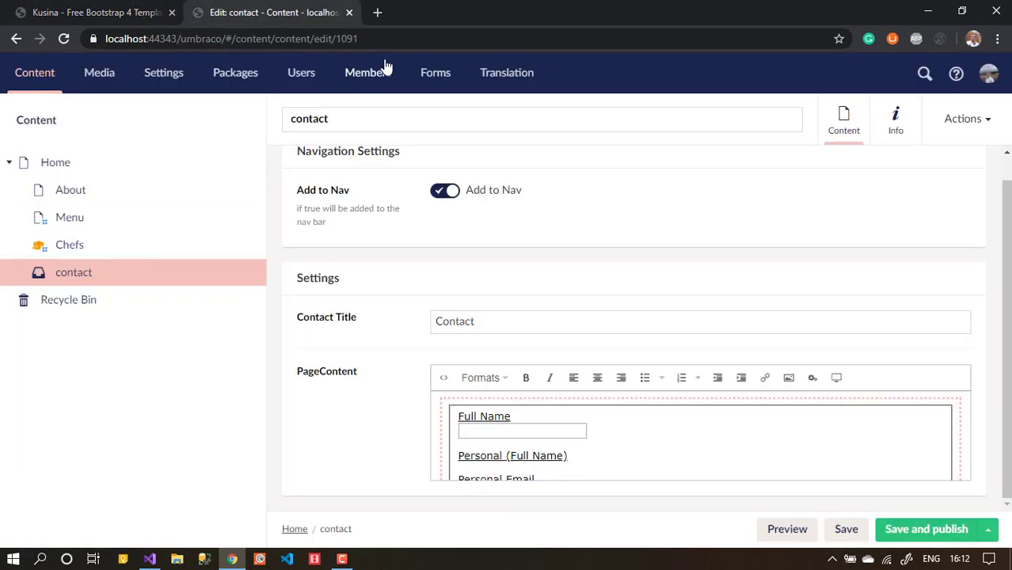
click(435, 72)
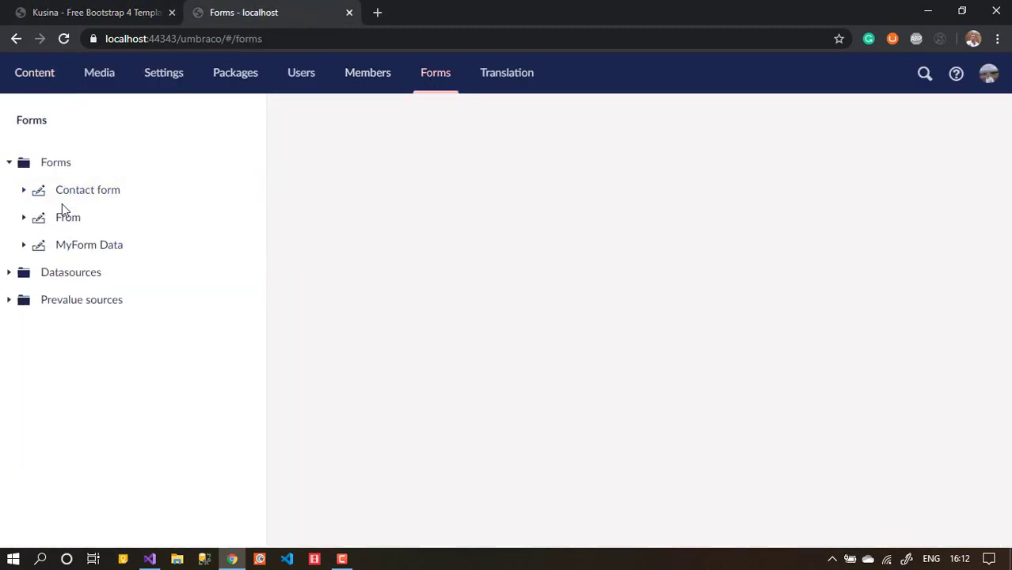
click(73, 250)
click(23, 246)
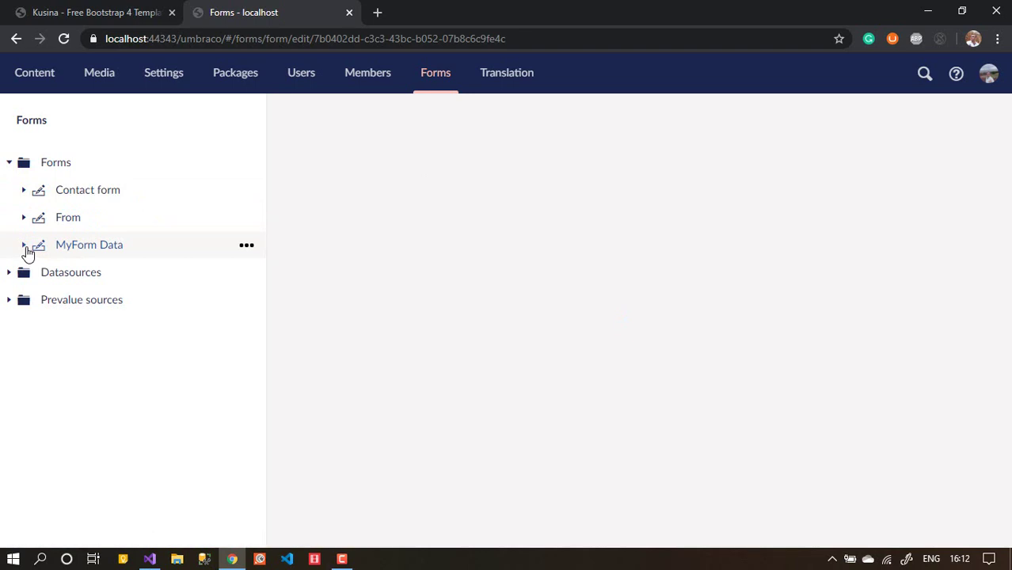
click(126, 258)
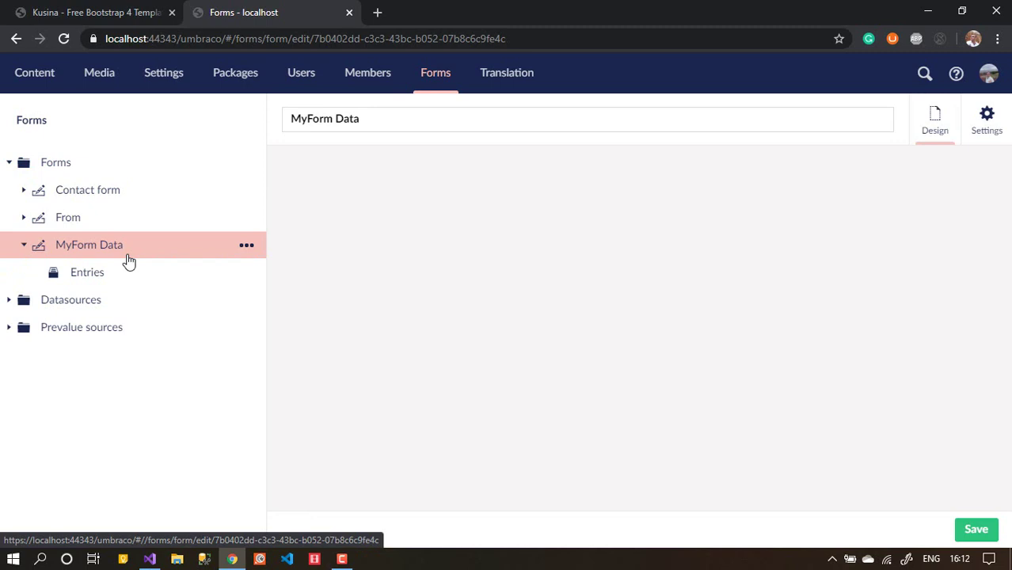
click(94, 282)
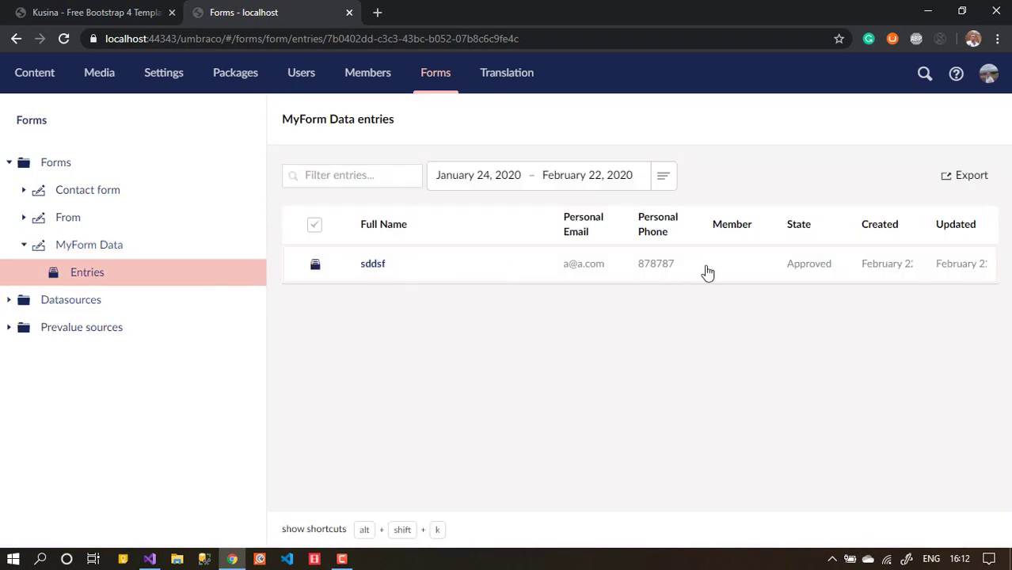
Step: Open the MyForm Data form's design for editing and reload the site's contact page
click(82, 252)
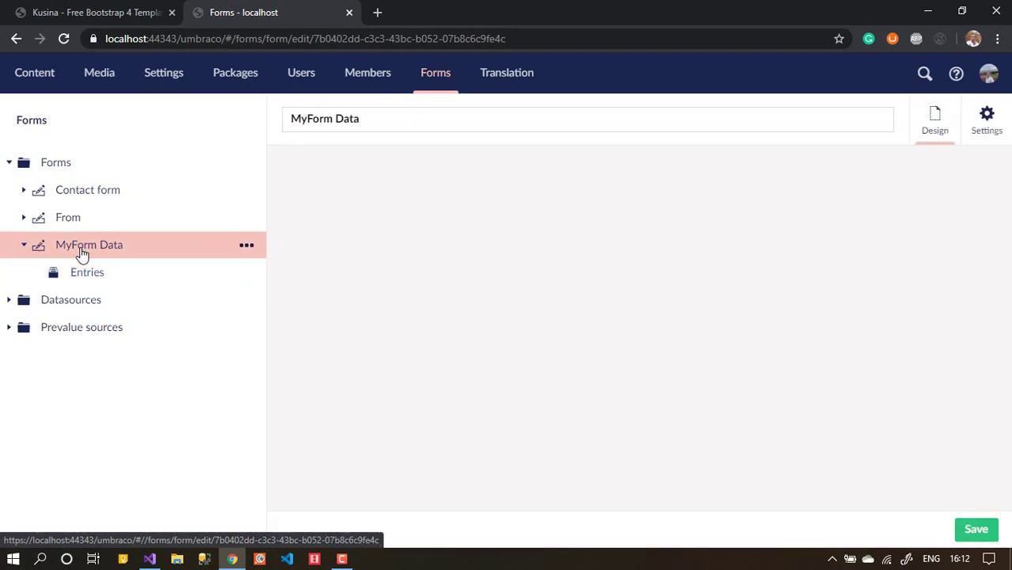
click(119, 12)
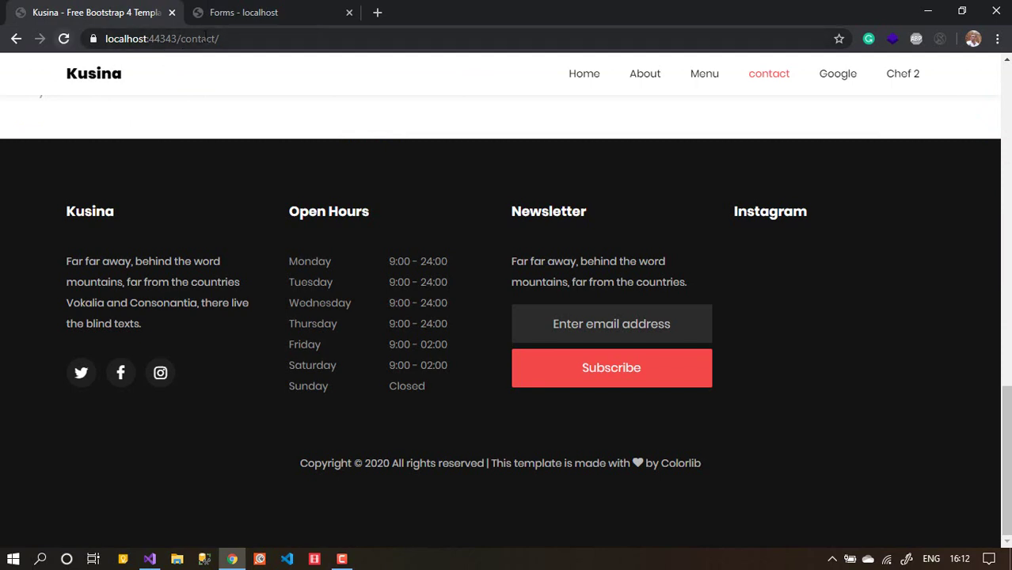
click(208, 38)
key(Return)
click(317, 12)
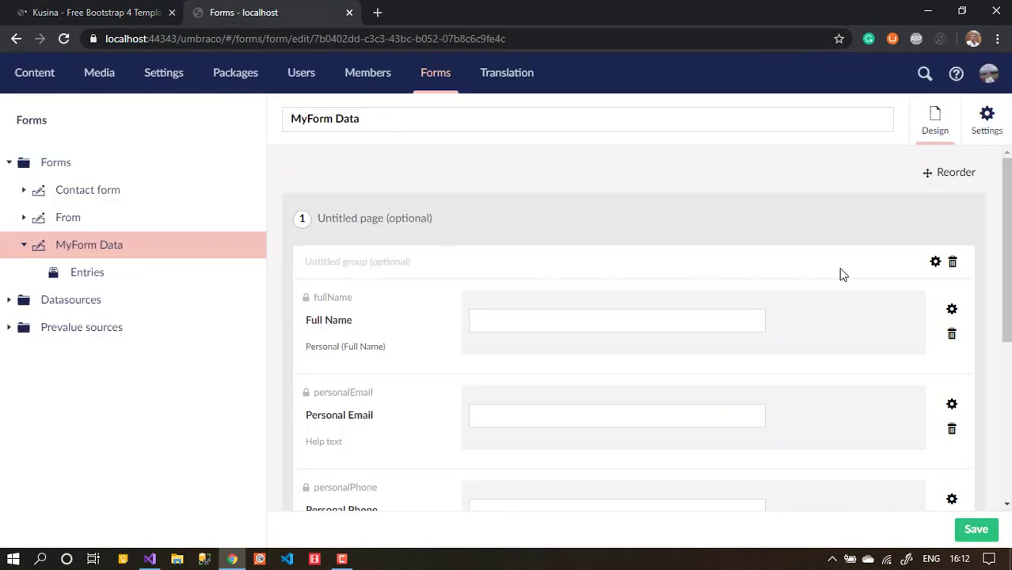
Step: Add a question titled My personal Data below the Personal Phone question
drag(1006, 227, 1008, 305)
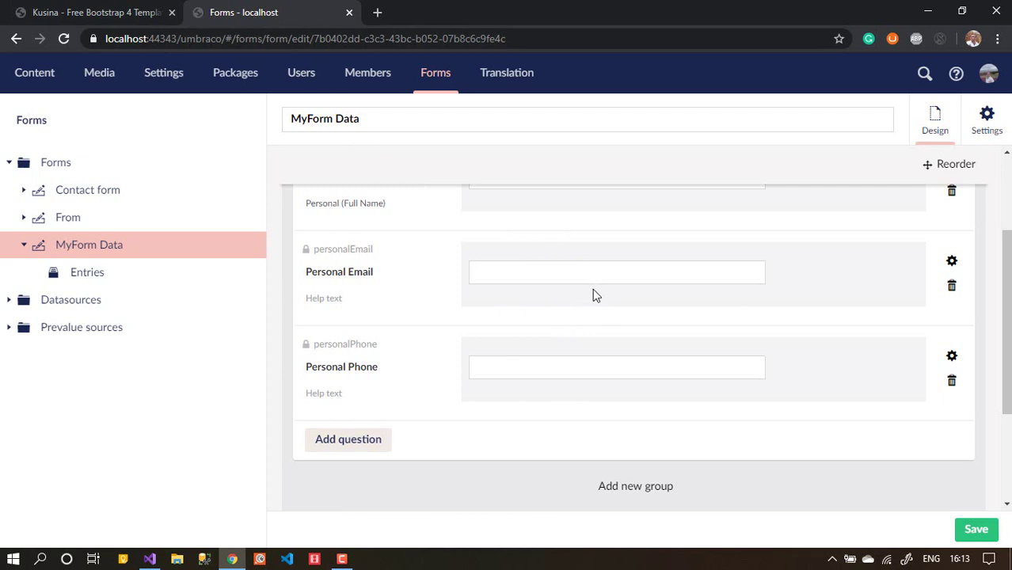
click(359, 445)
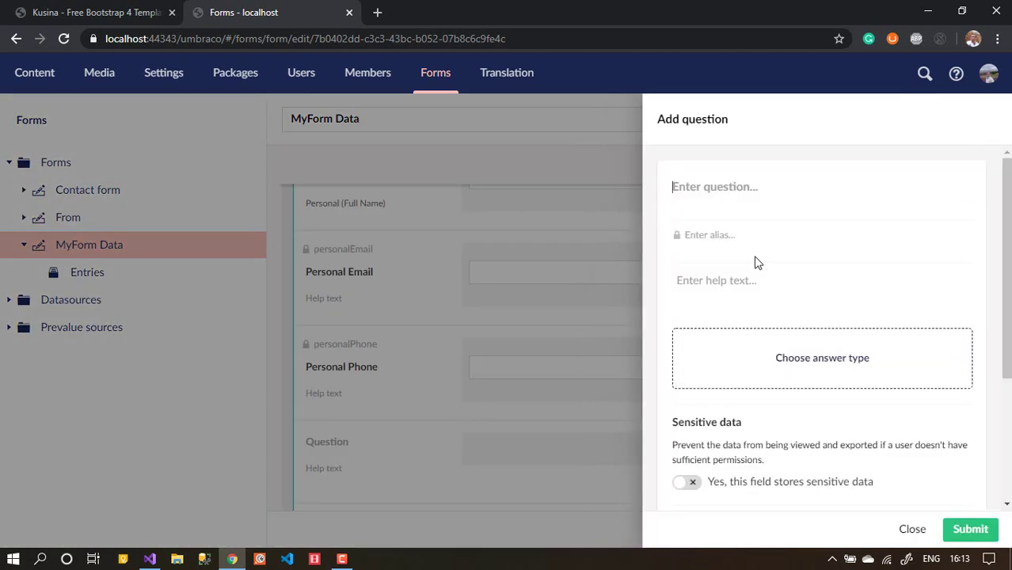
text(My )
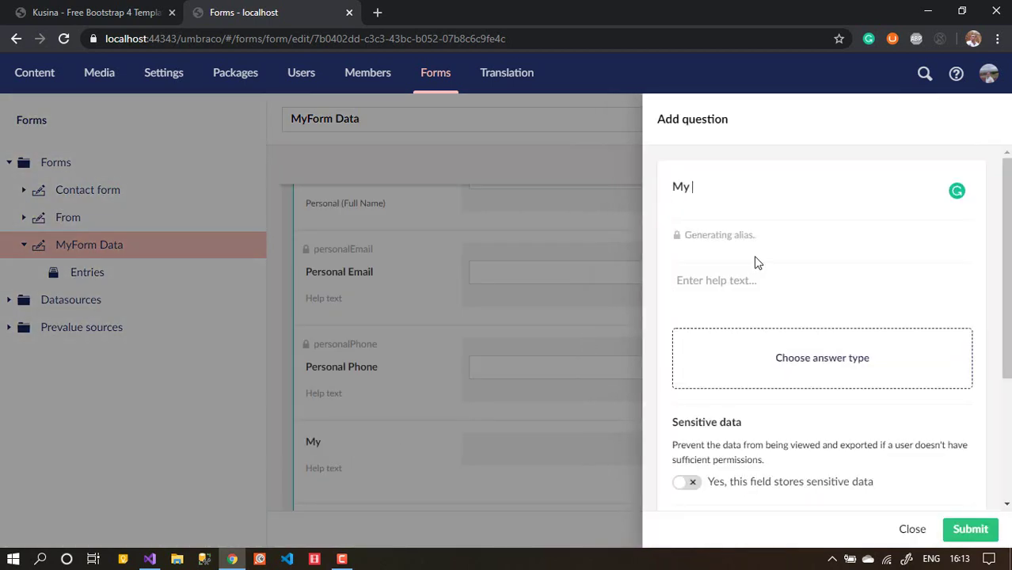
text(perdo)
key(BackSpace)
key(BackSpace)
text(rsonal Data)
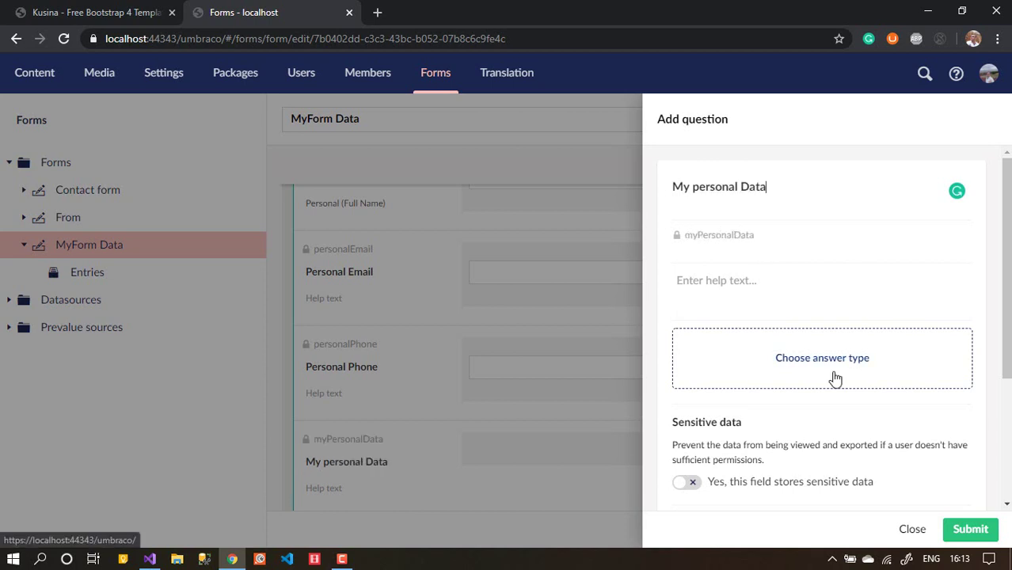
Step: Set the answer type of the My personal Data question to Multiple choice
click(833, 378)
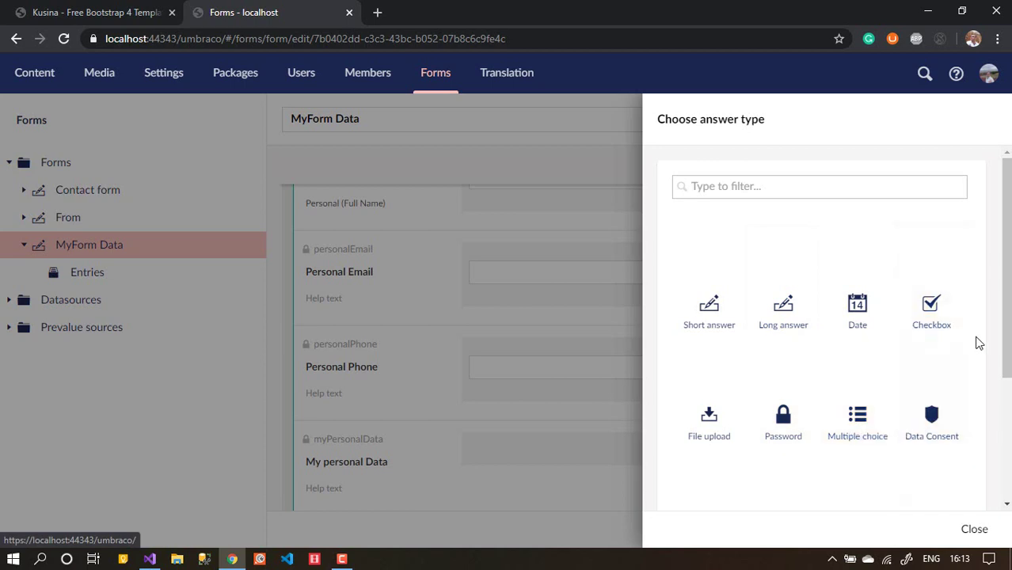
drag(1004, 316, 1004, 400)
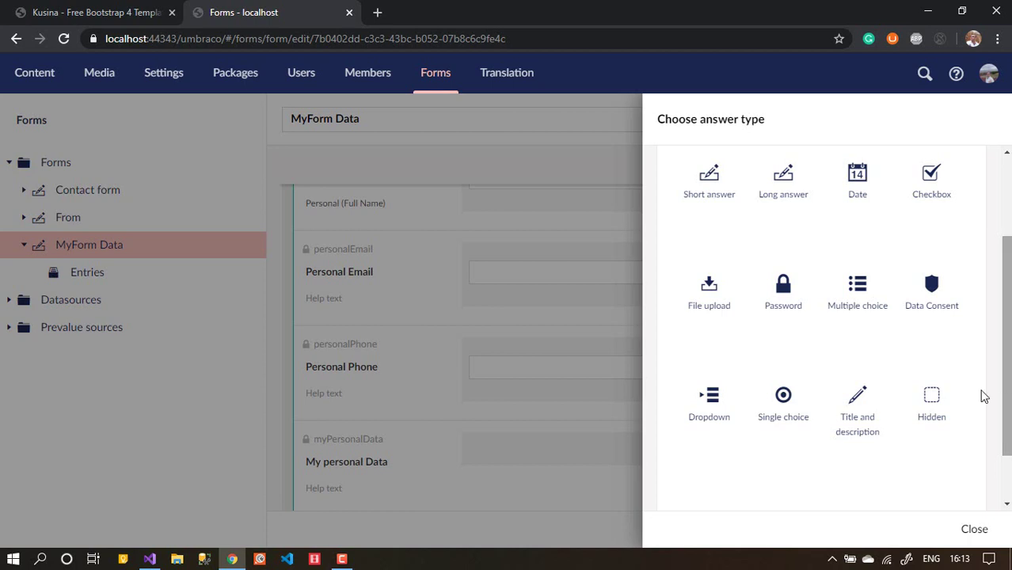
click(859, 297)
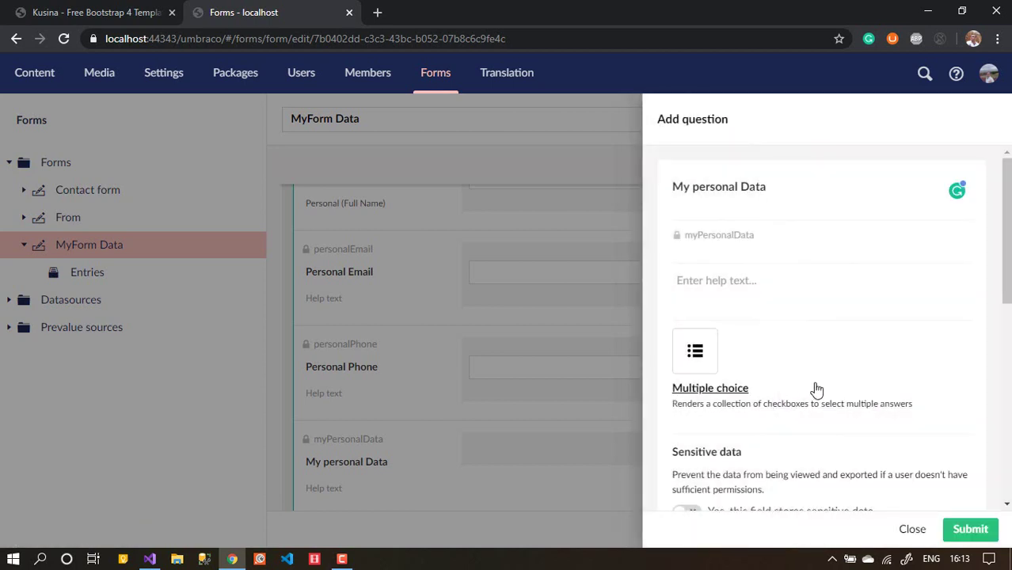
Step: Add the prevalues MyEmail and MyPhone to the My personal Data question and submit it
drag(1006, 258, 994, 373)
click(758, 317)
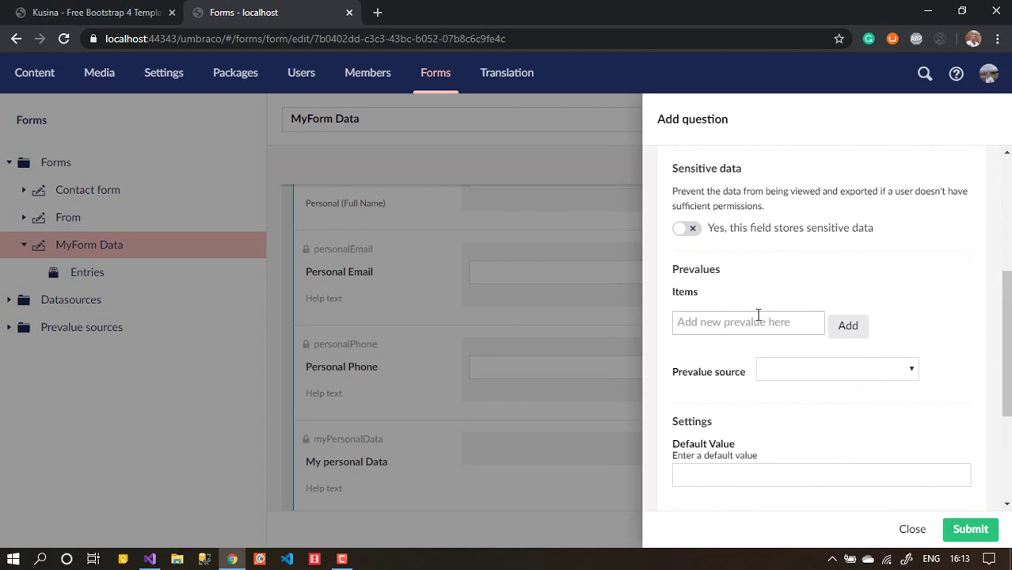
text(MyEmail)
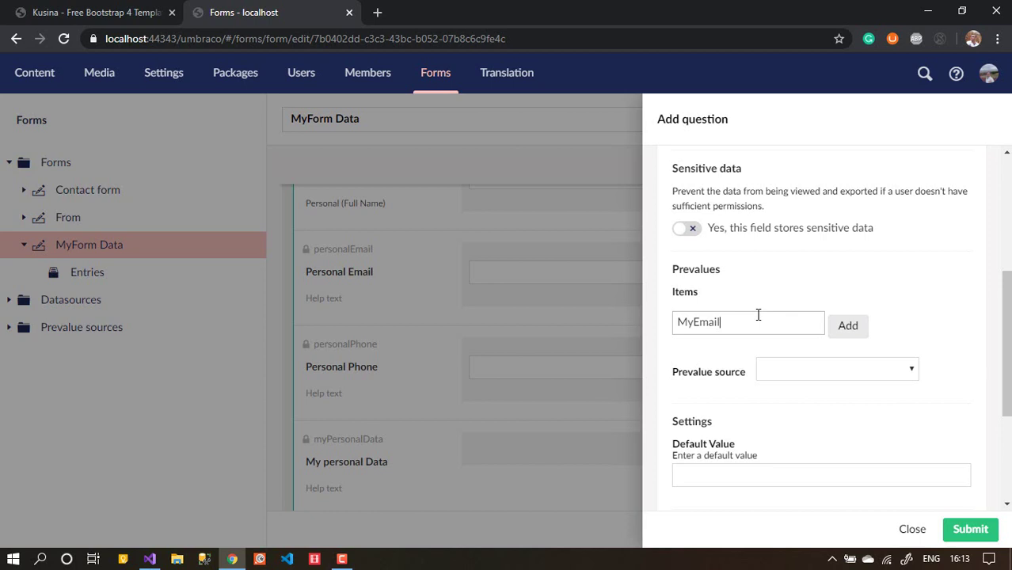
click(832, 327)
click(726, 339)
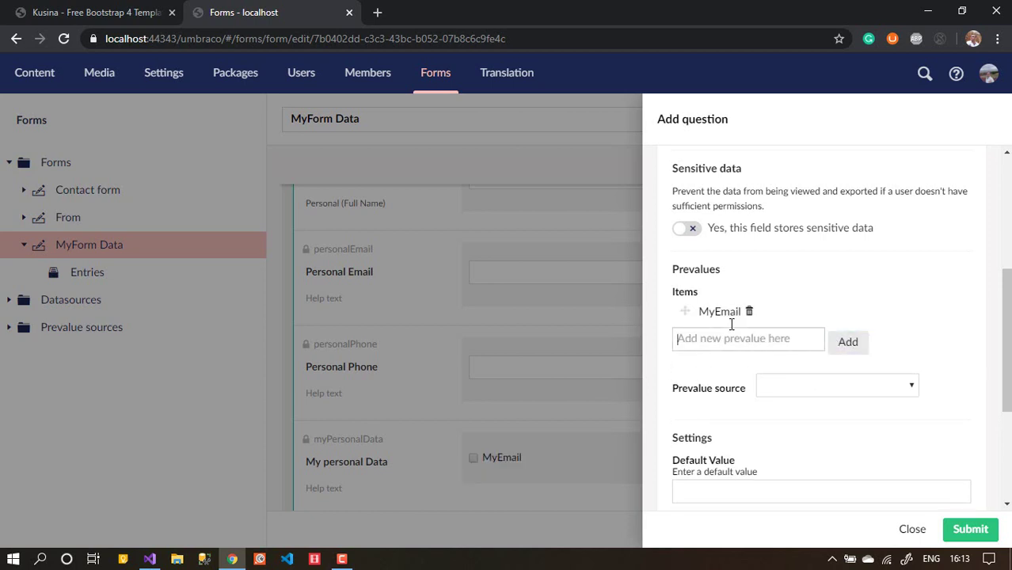
text(My)
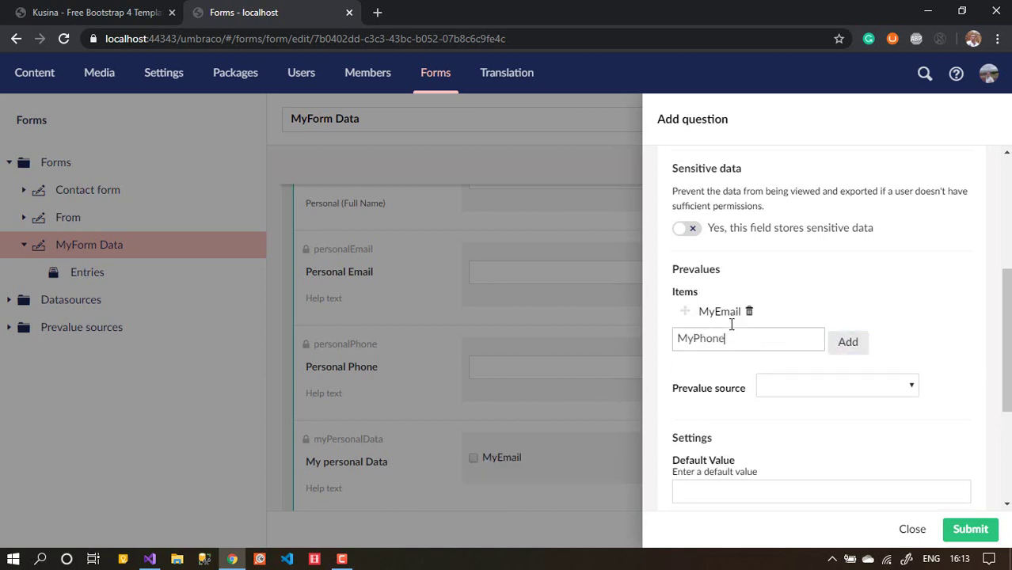
text(Phone)
click(848, 344)
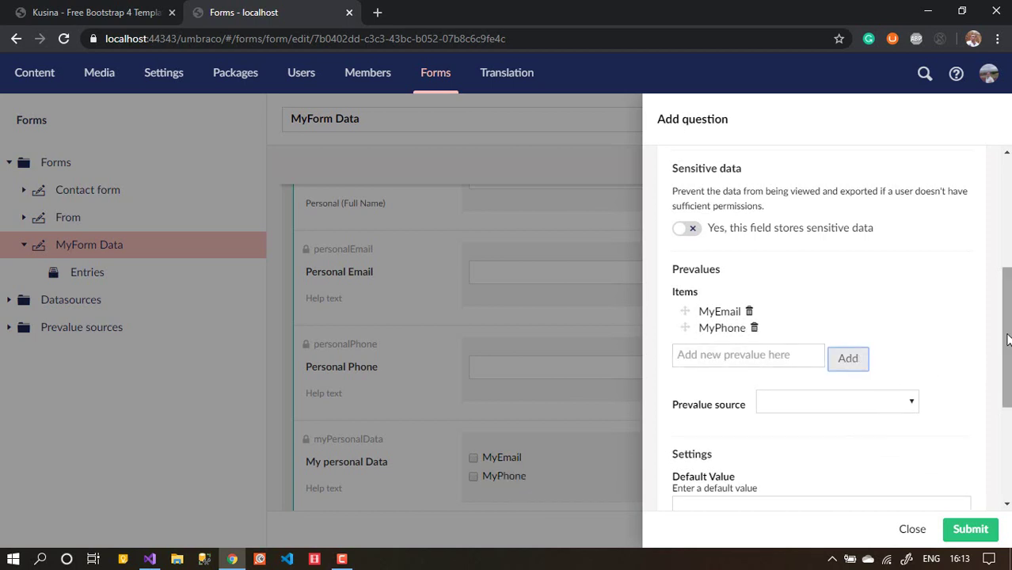
scroll(1008, 339, down, 3)
click(987, 523)
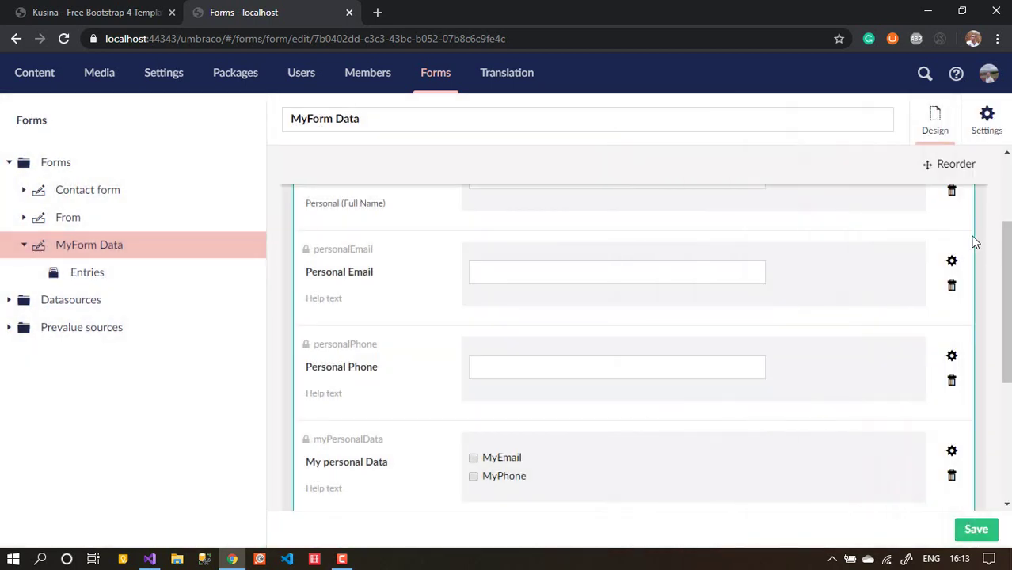
Step: Reorder the questions so My personal Data sits directly below Full Name, save the form and finish reordering
click(953, 166)
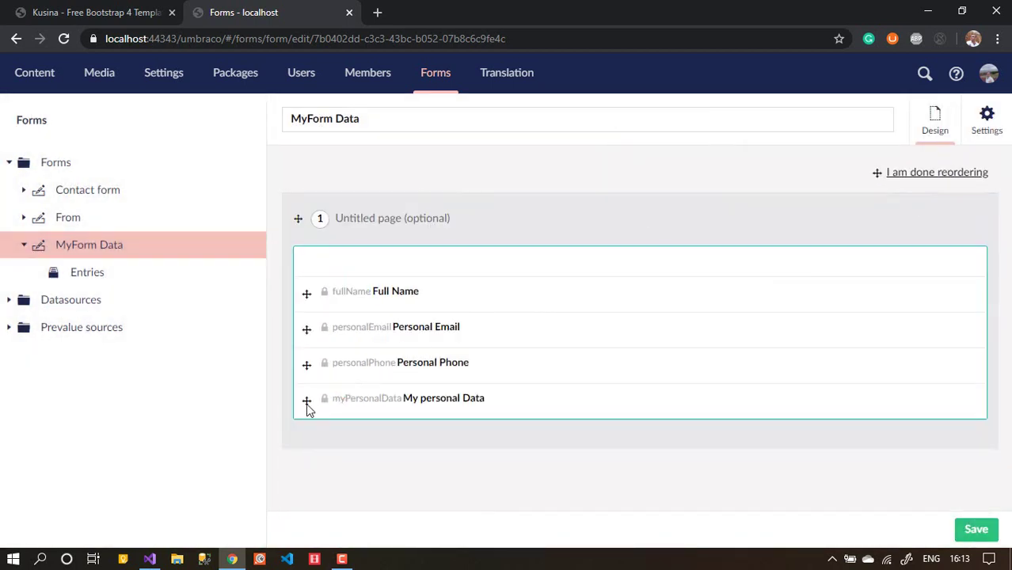
drag(306, 403, 305, 329)
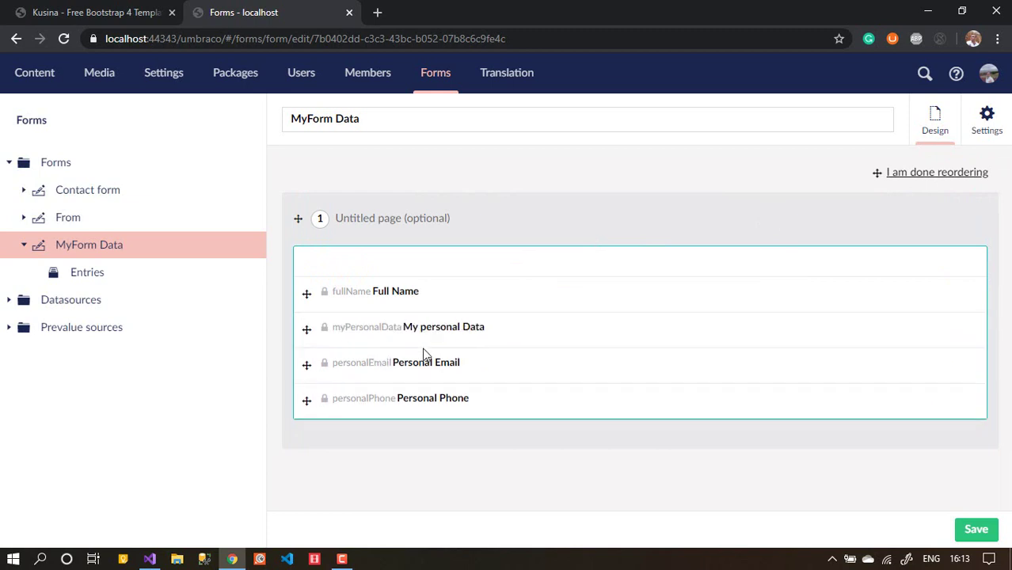
click(974, 530)
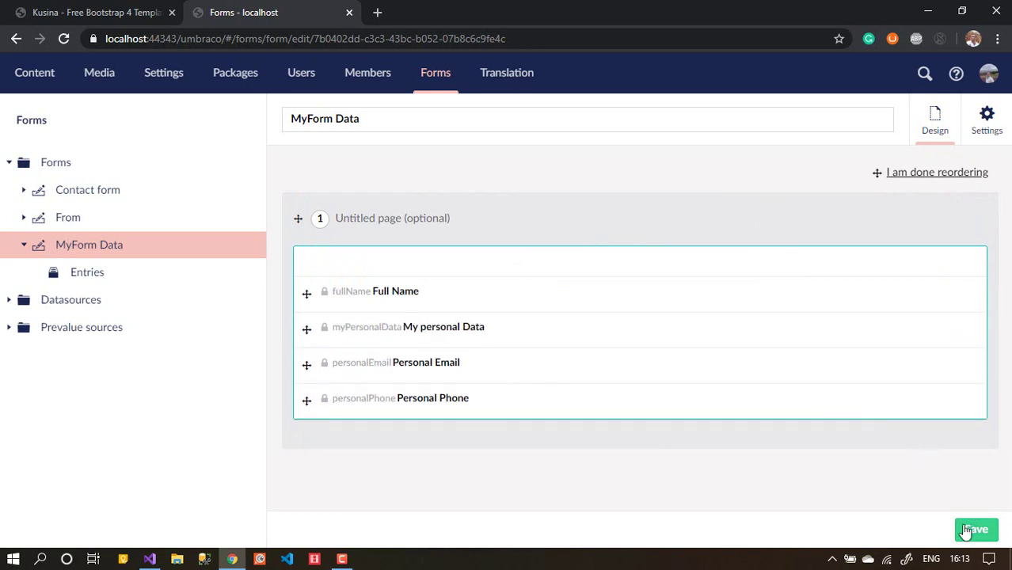
click(911, 173)
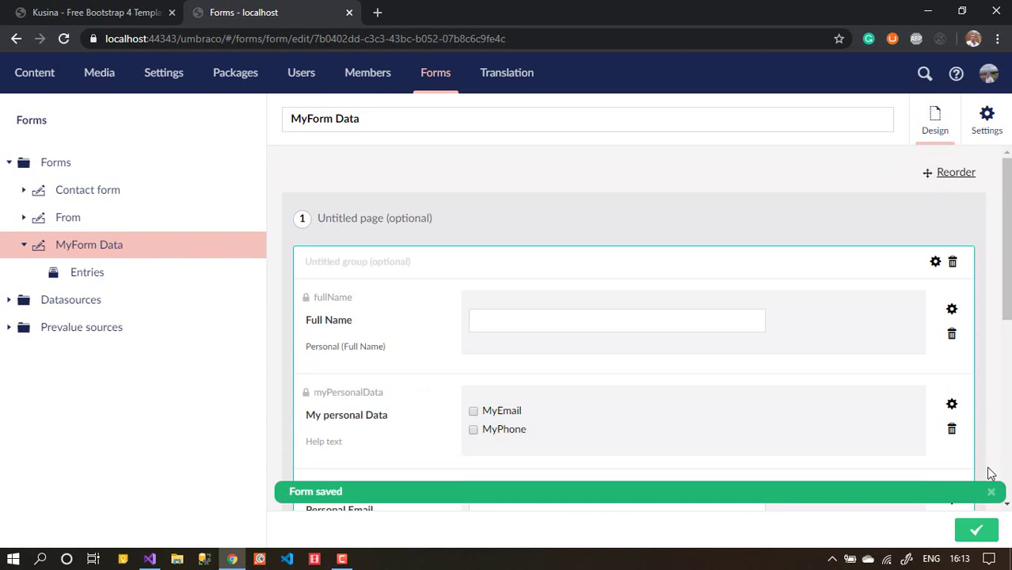
Step: Enable conditions on the Personal Email question, showing it if all match, and add an empty condition
scroll(467, 295, down, 2)
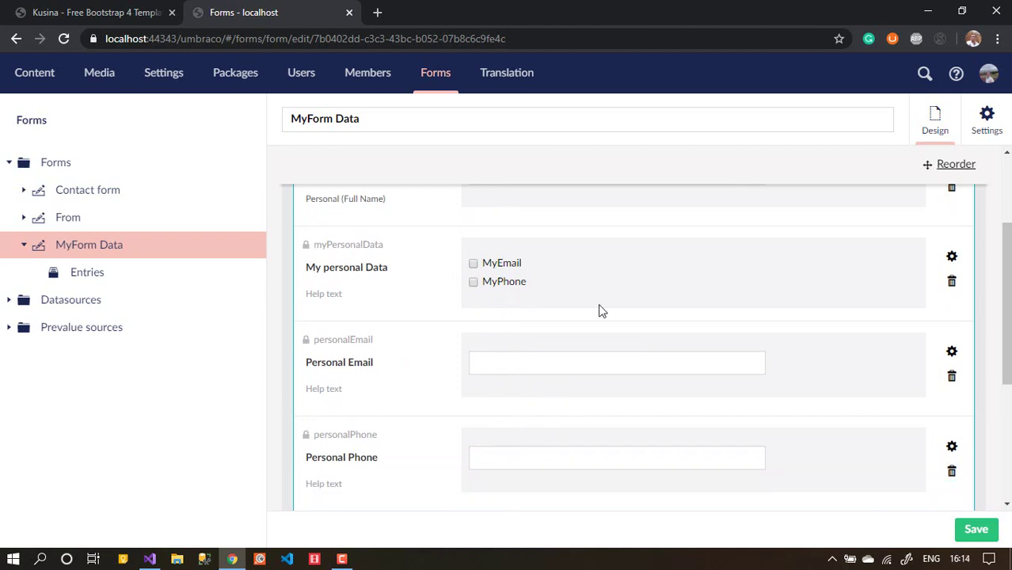
click(951, 354)
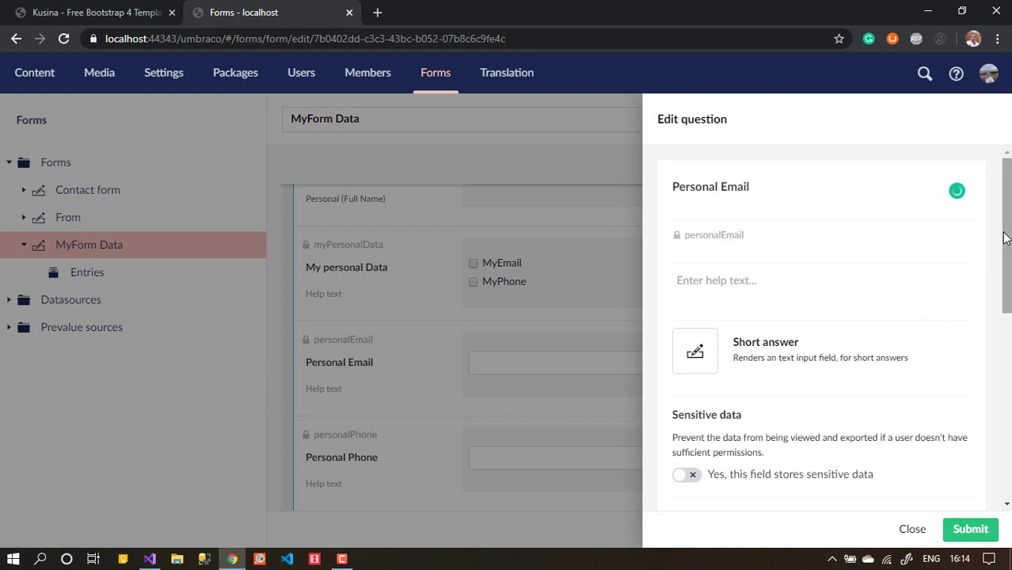
drag(1006, 238, 1006, 420)
click(688, 435)
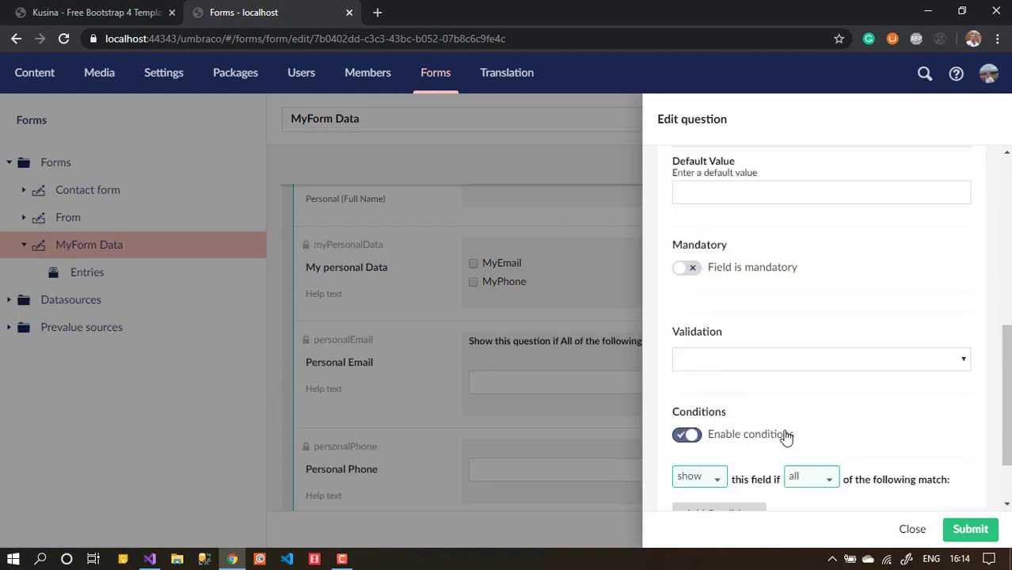
scroll(1006, 364, down, 1)
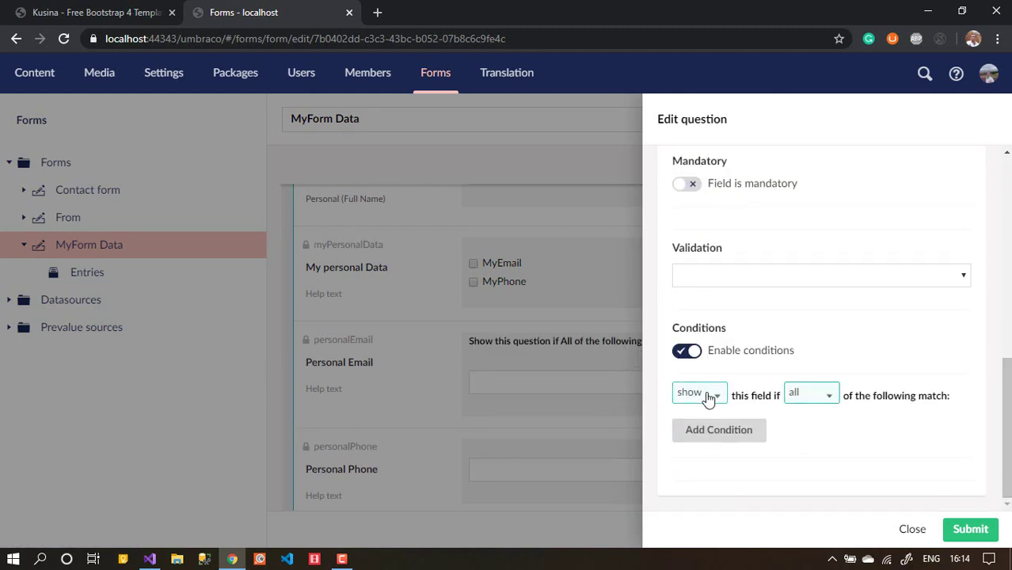
click(717, 396)
click(820, 396)
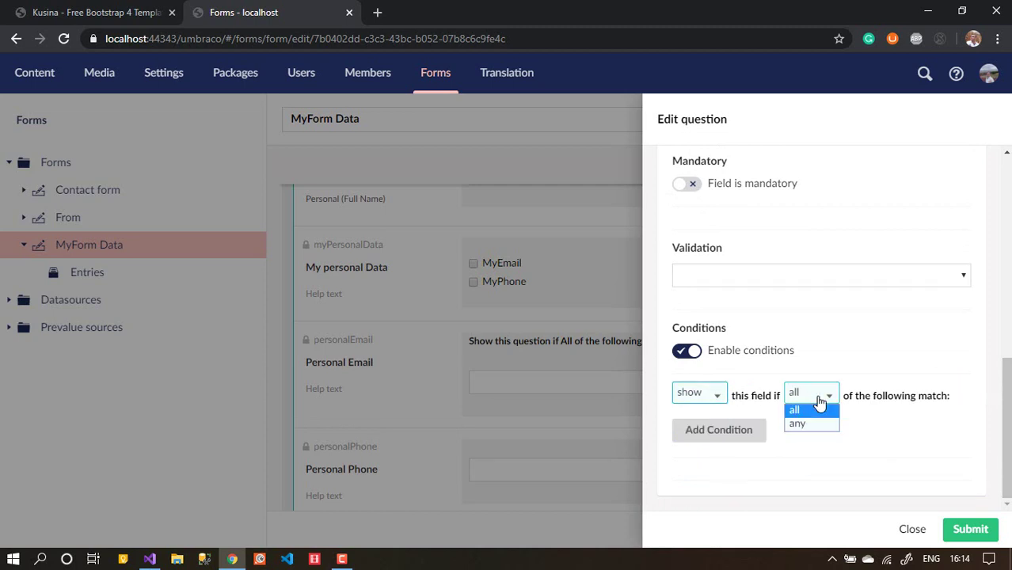
click(820, 404)
click(820, 396)
click(821, 408)
click(722, 431)
scroll(717, 348, down, 1)
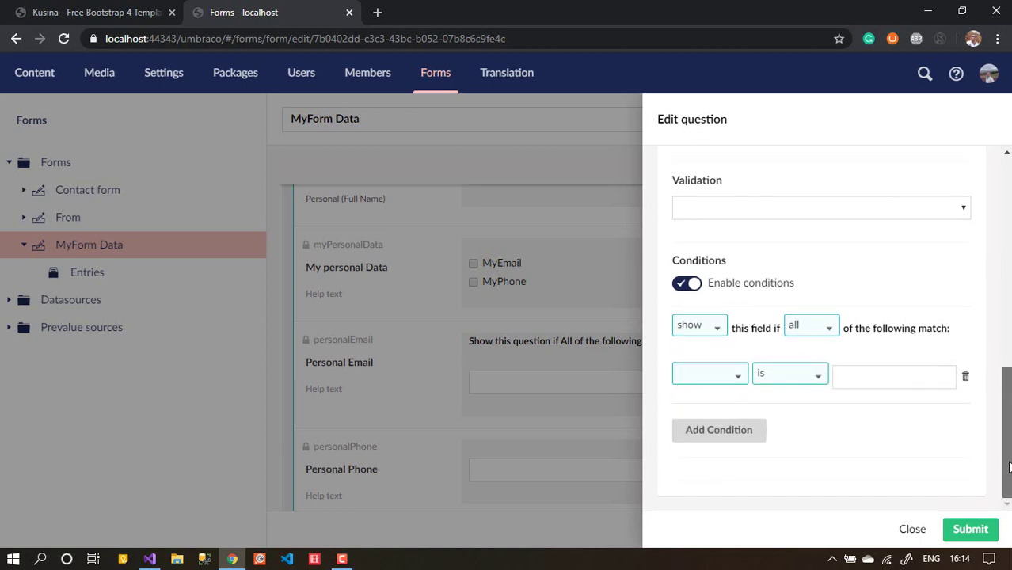
Step: Set the Personal Email condition to My personal Data is MyEmail and submit the question
click(728, 381)
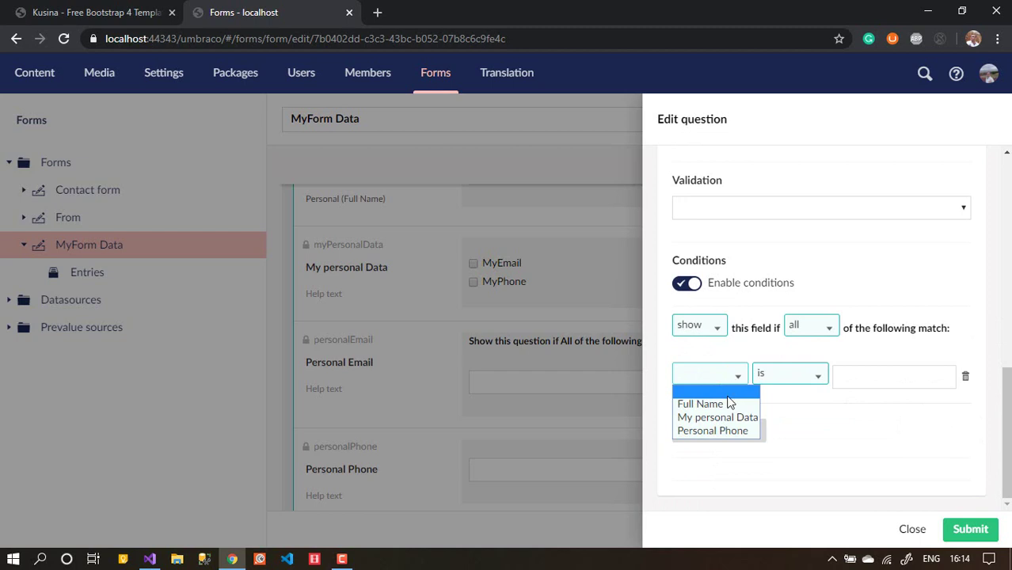
click(736, 418)
click(908, 381)
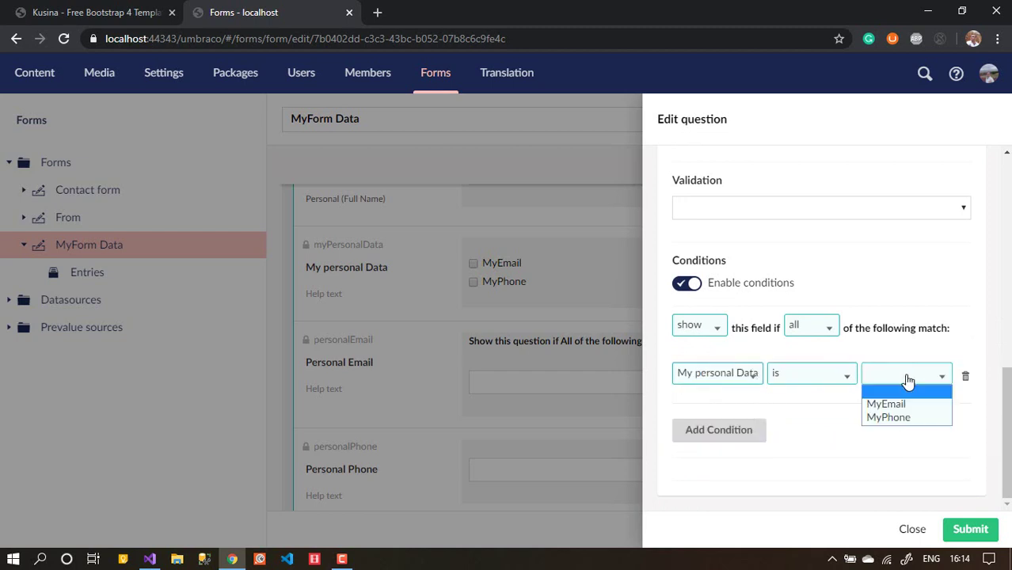
click(905, 403)
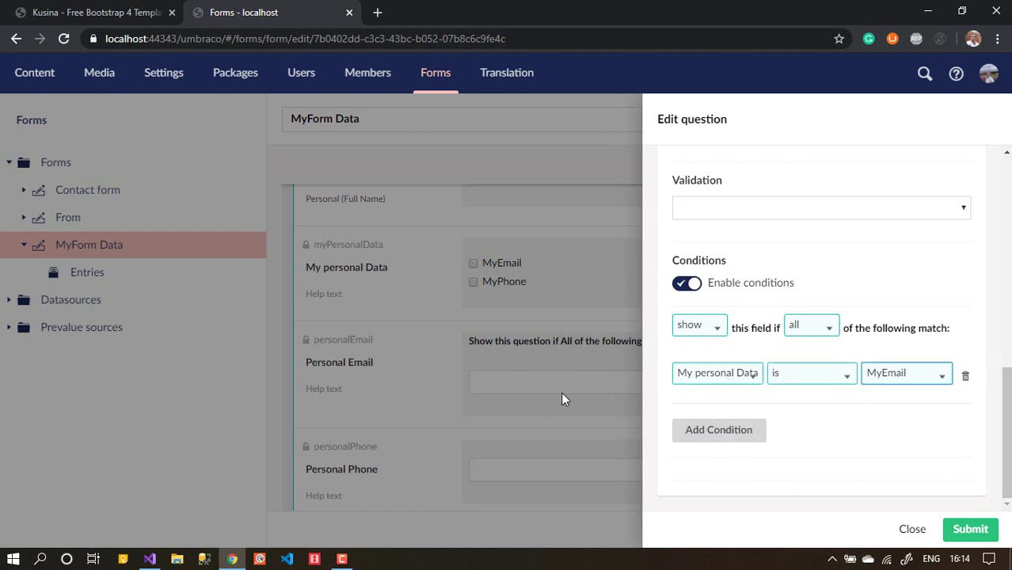
click(985, 530)
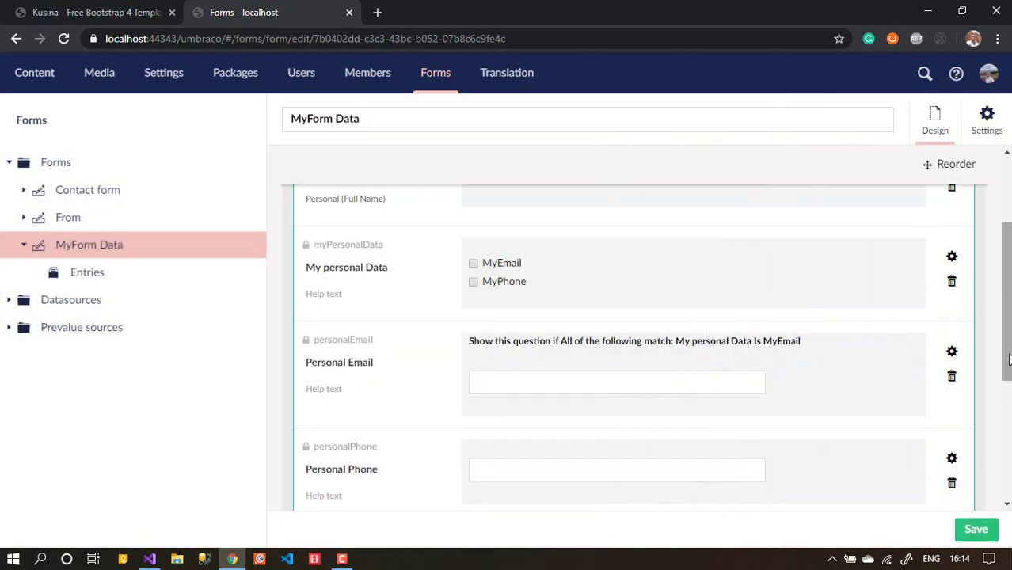
Step: Enable conditions on the Personal Phone question and add an empty condition
scroll(1007, 361, down, 2)
click(949, 377)
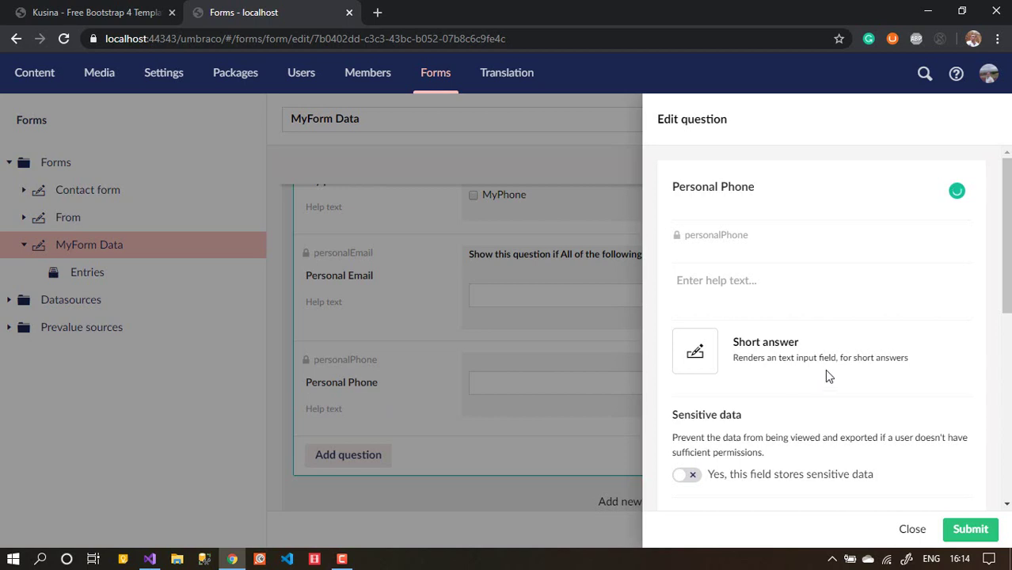
scroll(727, 449, down, 5)
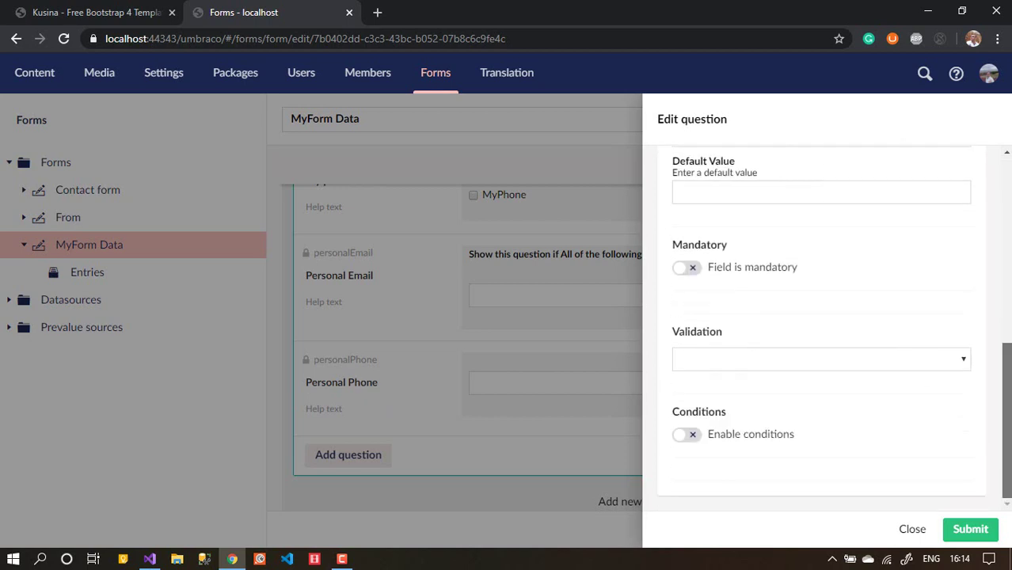
click(726, 442)
scroll(1006, 377, down, 1)
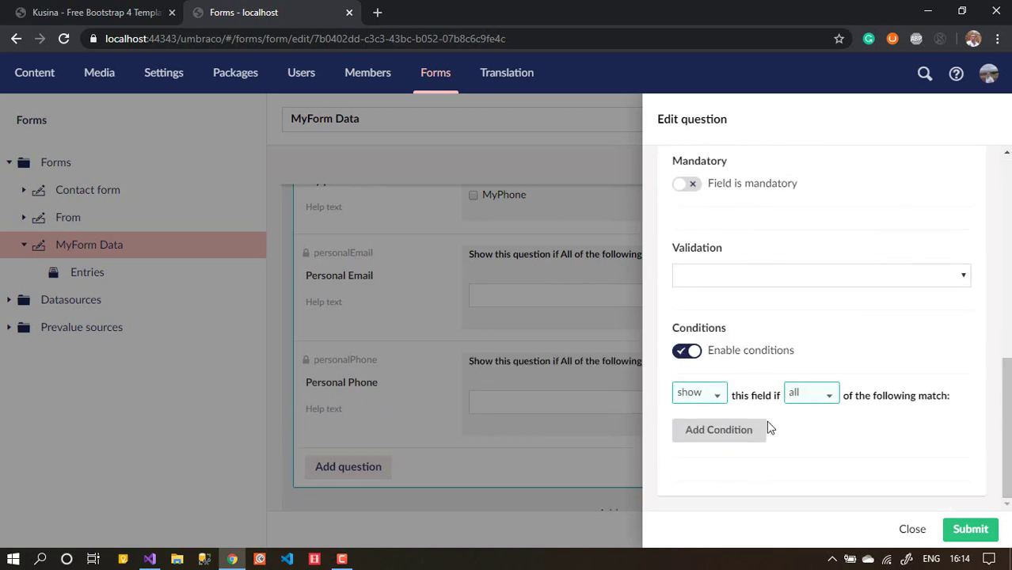
click(726, 436)
Step: Set the Personal Phone condition to My personal Data is MyPhone, submit the question and save the form
click(730, 448)
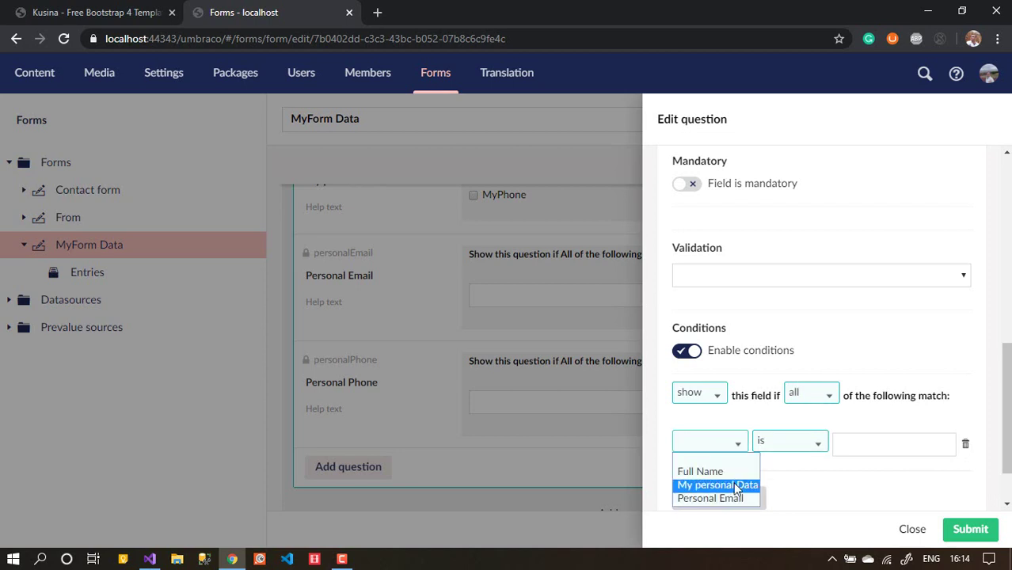
click(697, 485)
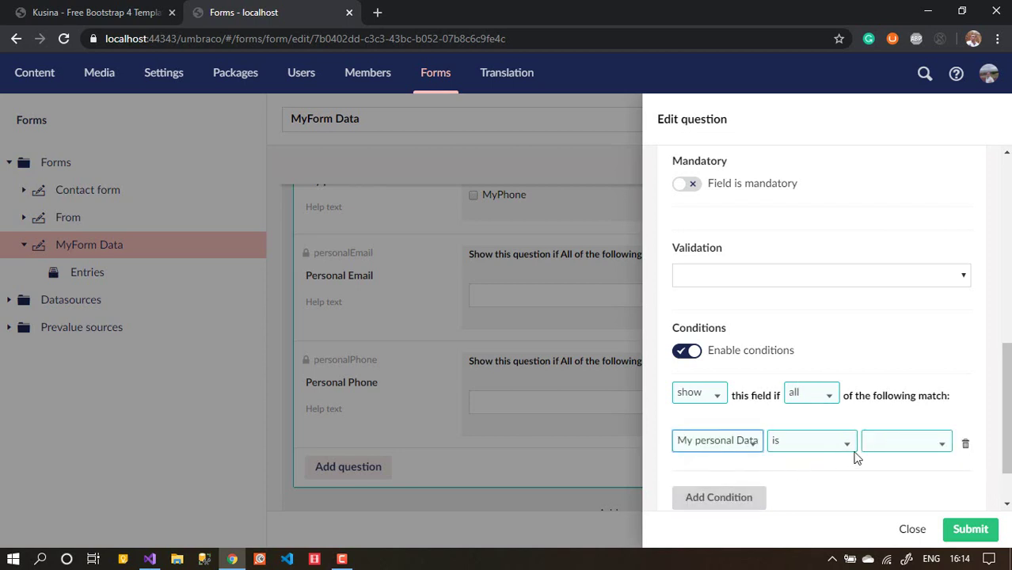
click(885, 451)
click(895, 482)
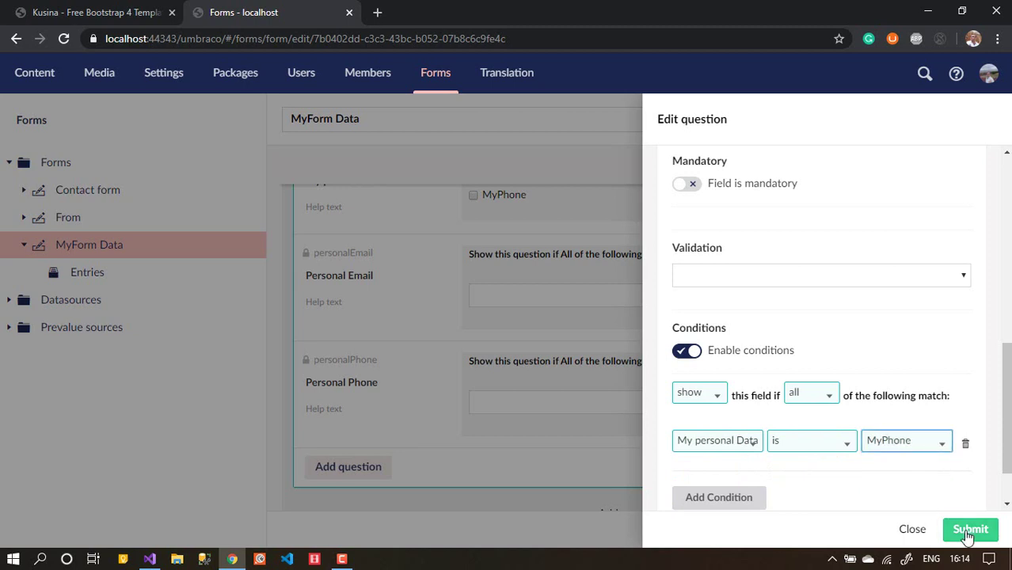
click(967, 531)
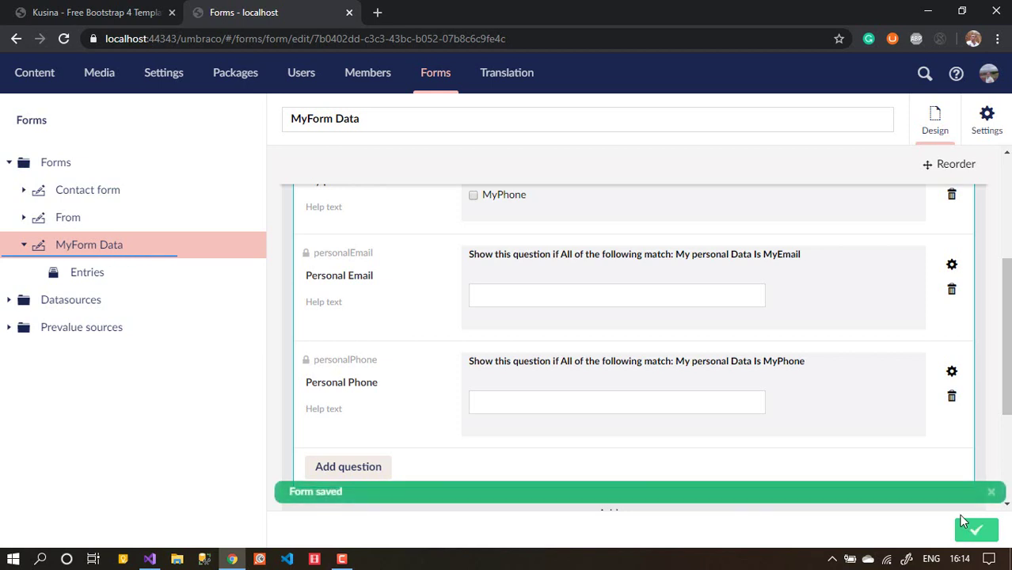
Step: Reload the contact page on the website and check the updated form against its design in the form editor
click(118, 13)
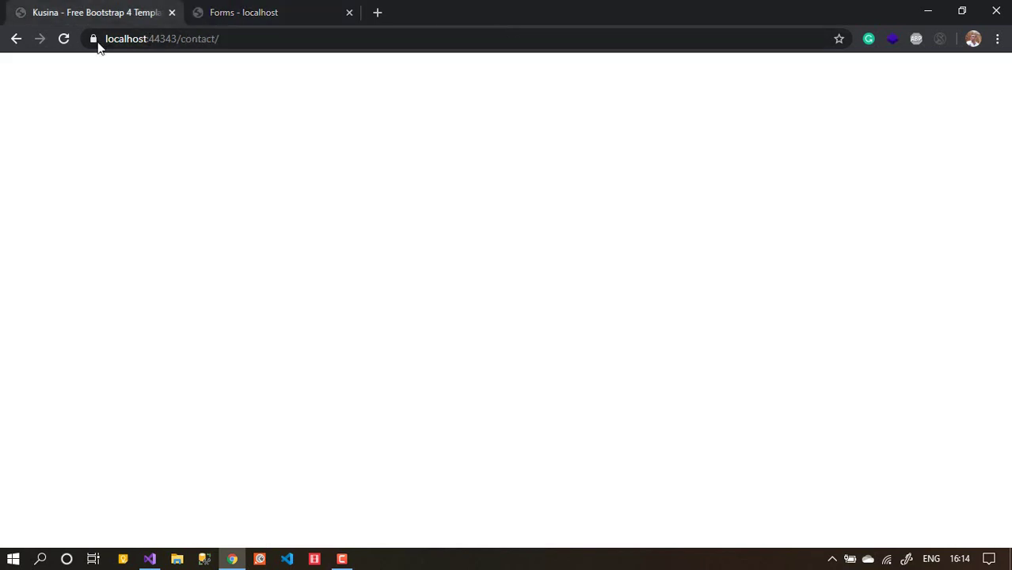
click(65, 39)
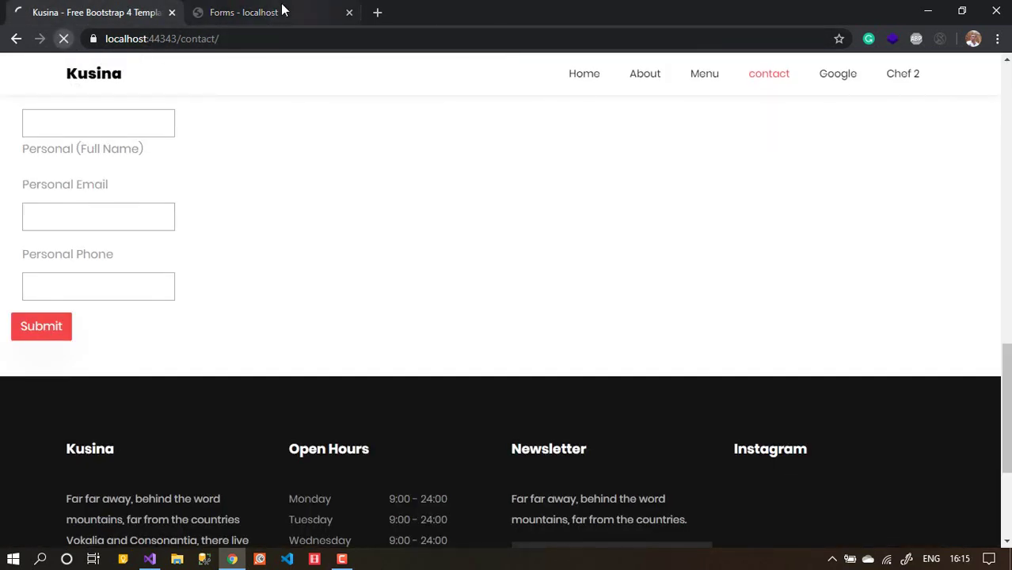
click(273, 11)
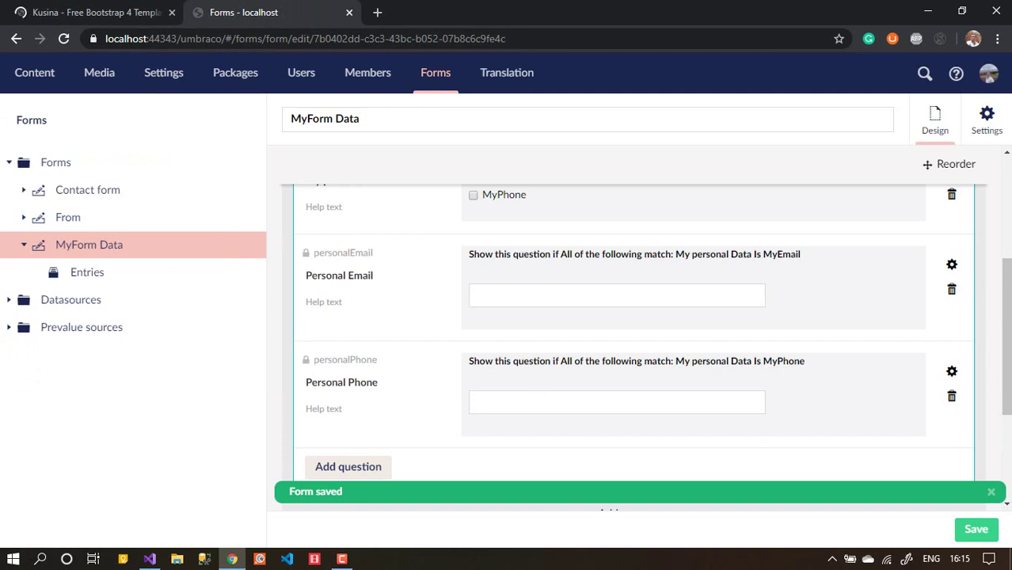
scroll(747, 393, down, 1)
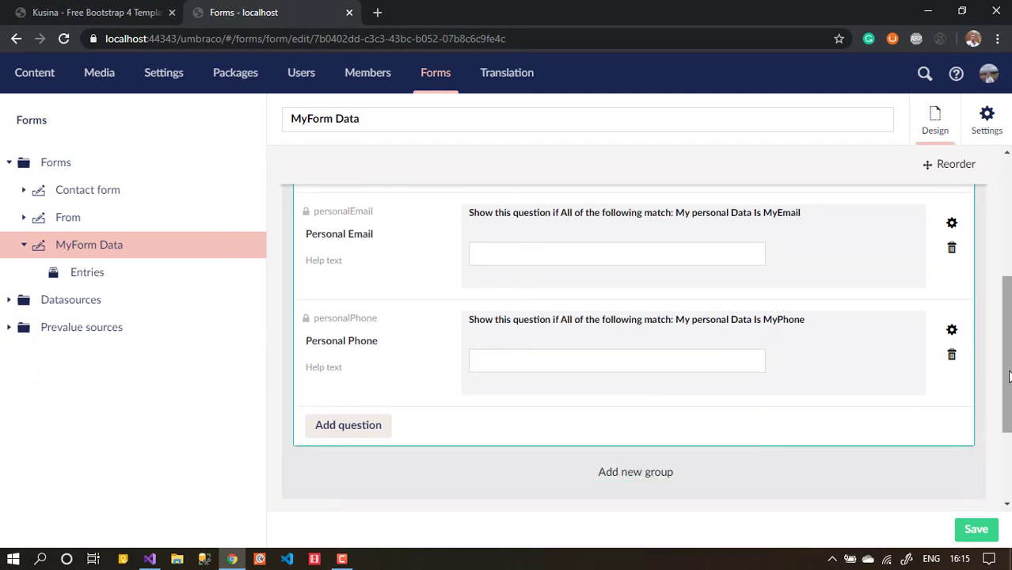
click(119, 12)
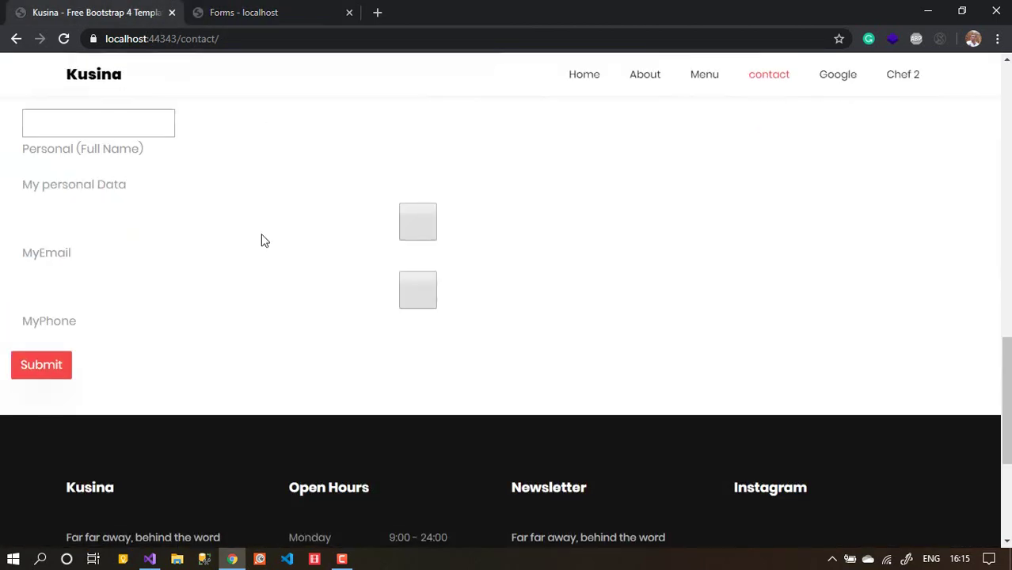
Step: Enter asdsa as the full name in the contact page form and select both the MyEmail and MyPhone options
drag(1004, 442, 1006, 412)
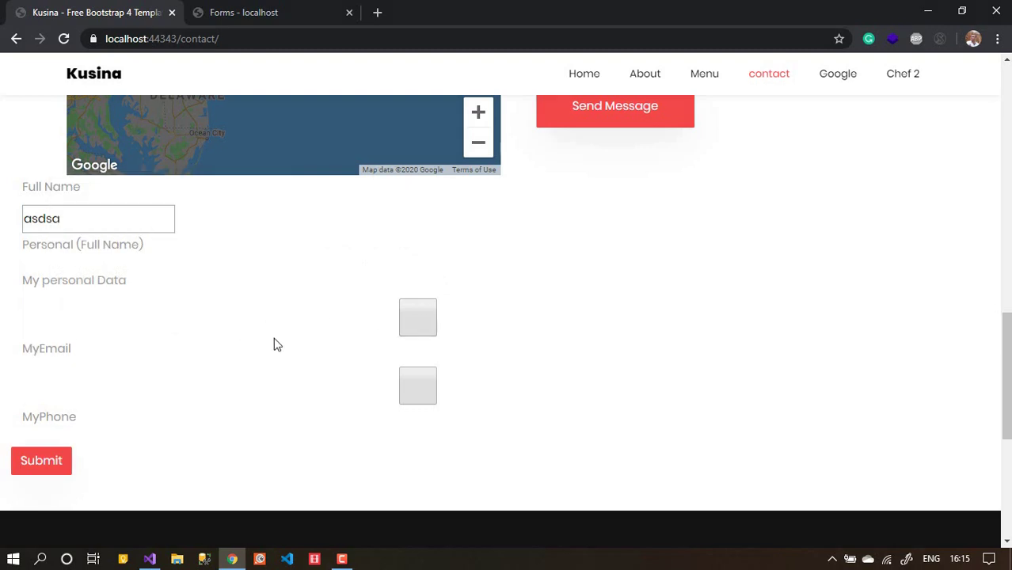
click(41, 468)
click(419, 319)
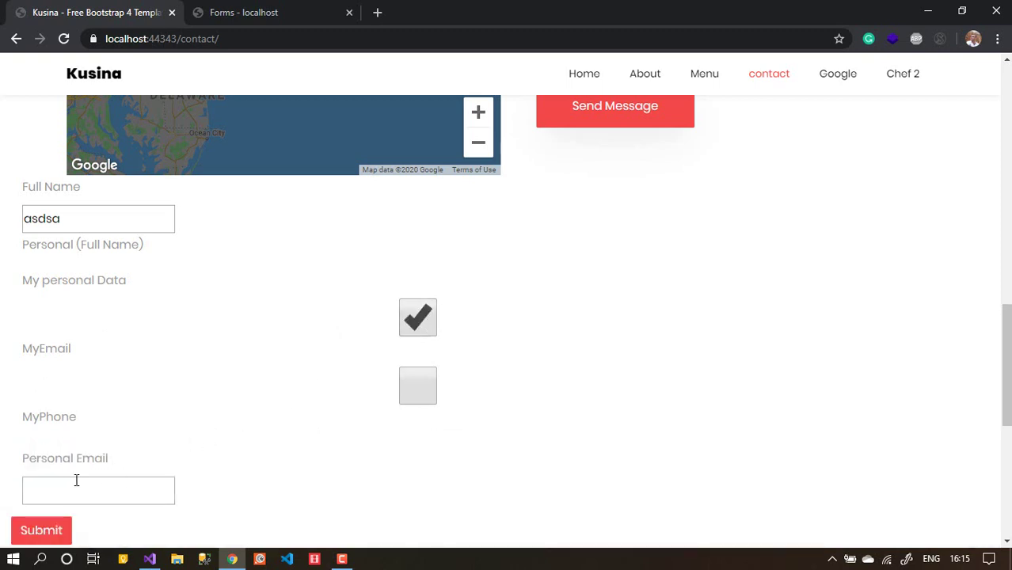
click(413, 398)
scroll(981, 320, down, 3)
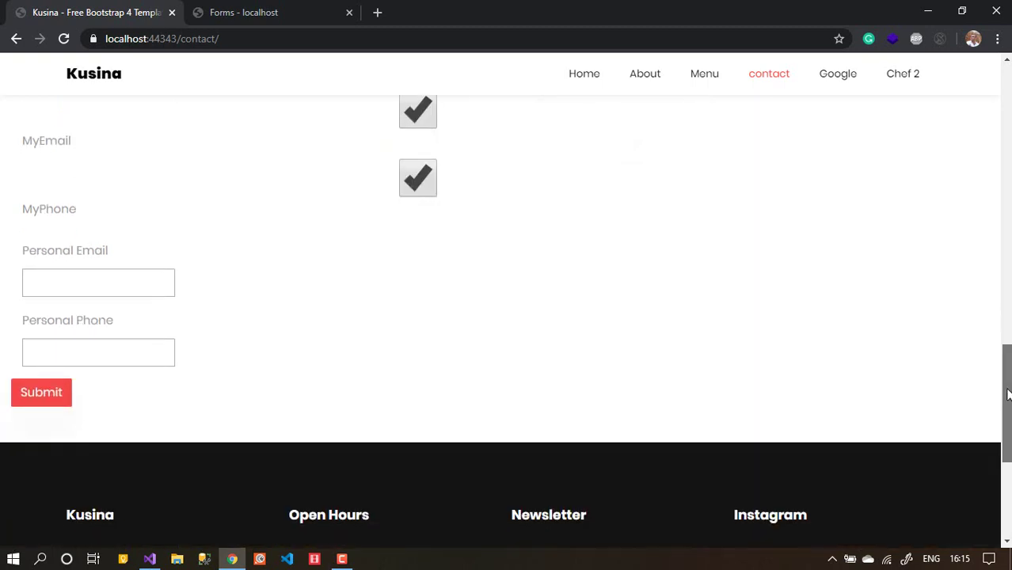
Step: Test the conditional fields by toggling the MyEmail and MyPhone options off and on, ending with both selected
click(418, 190)
click(415, 129)
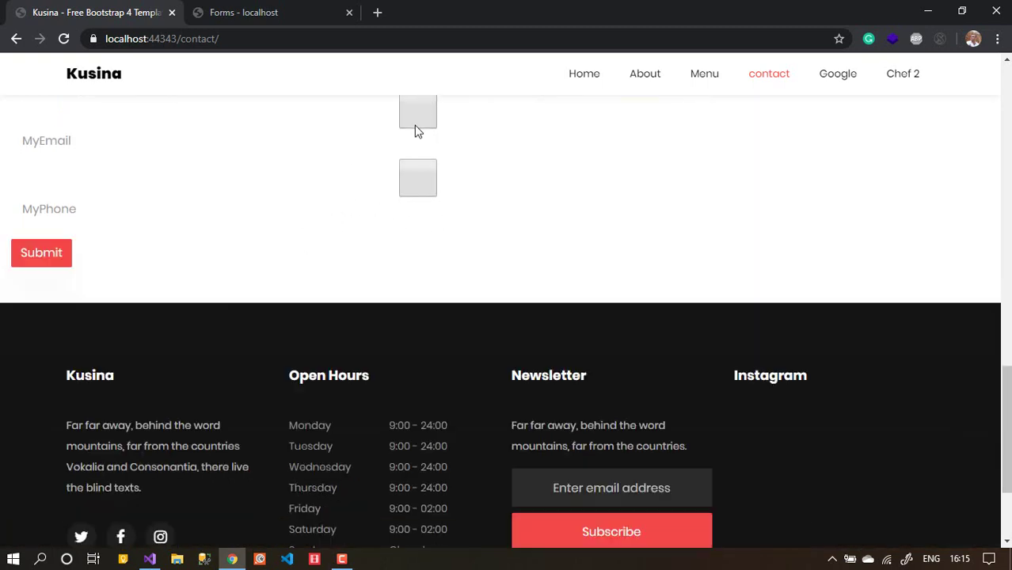
click(429, 176)
click(419, 117)
click(419, 119)
click(418, 174)
click(418, 174)
click(416, 119)
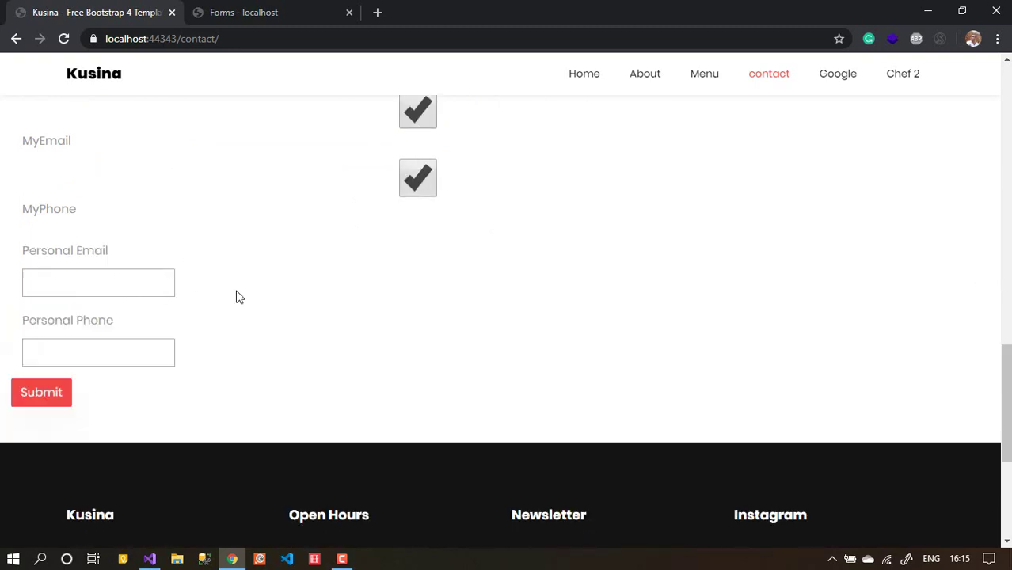
Step: Fill in the Personal Email and Personal Phone fields and submit the form on the contact page
click(133, 290)
click(91, 334)
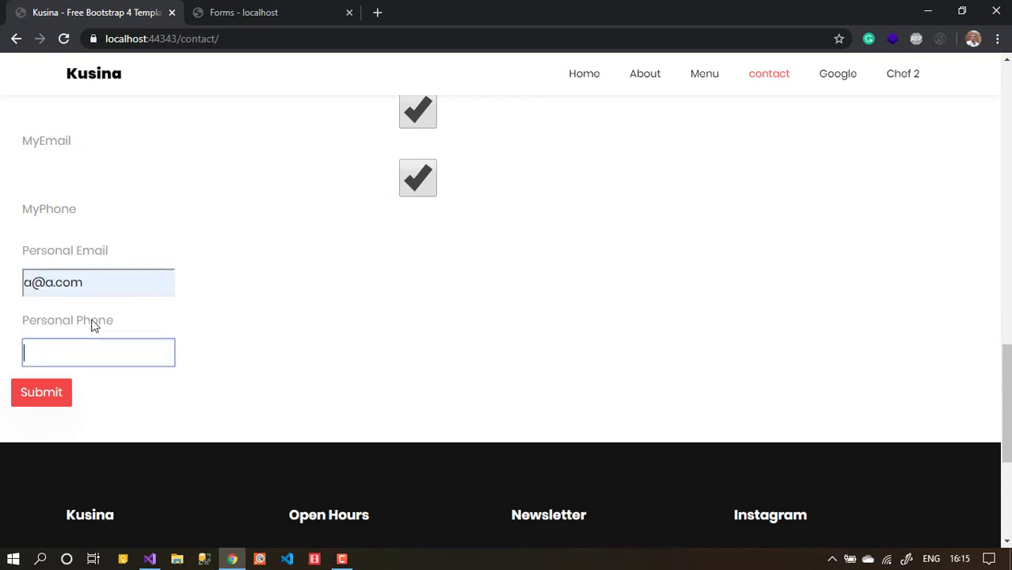
click(95, 353)
text(sdfs)
text(456465)
click(24, 394)
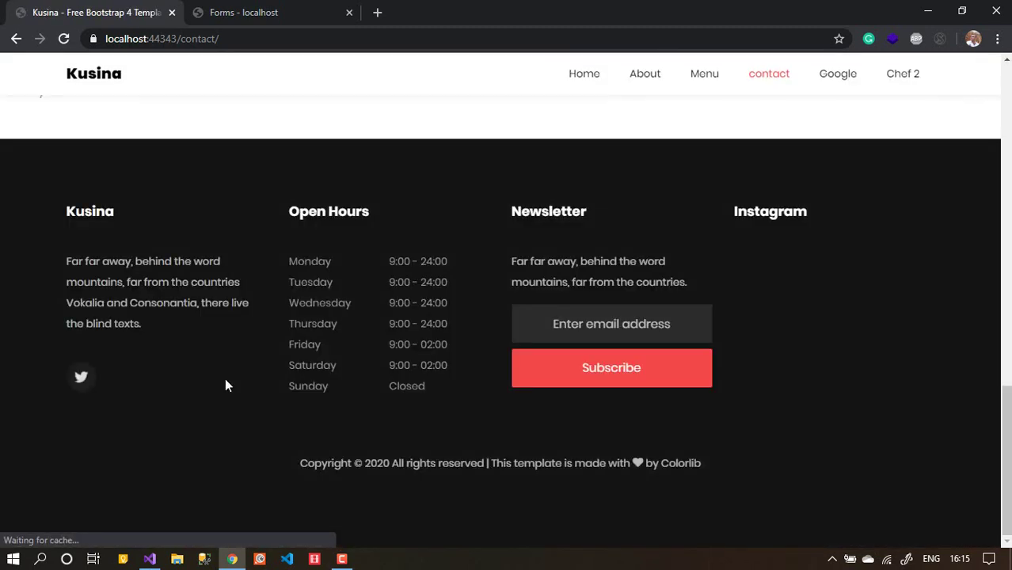
Step: Return to the MyForm Data design and add a new question group titled Address Group below the existing group
click(241, 12)
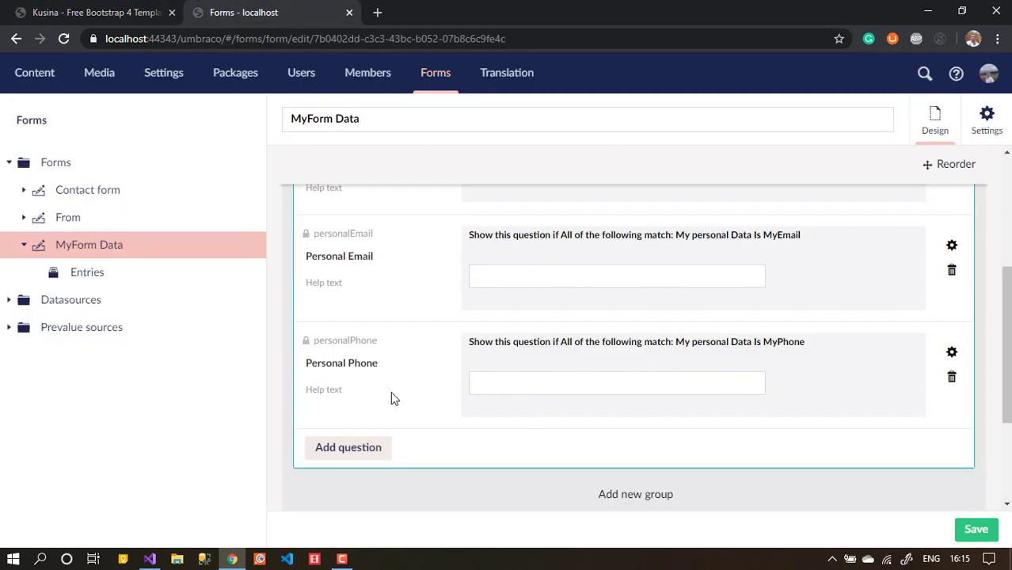
mouse_move(1005, 357)
mouse_down()
mouse_move(1001, 316)
mouse_move(1009, 356)
mouse_up()
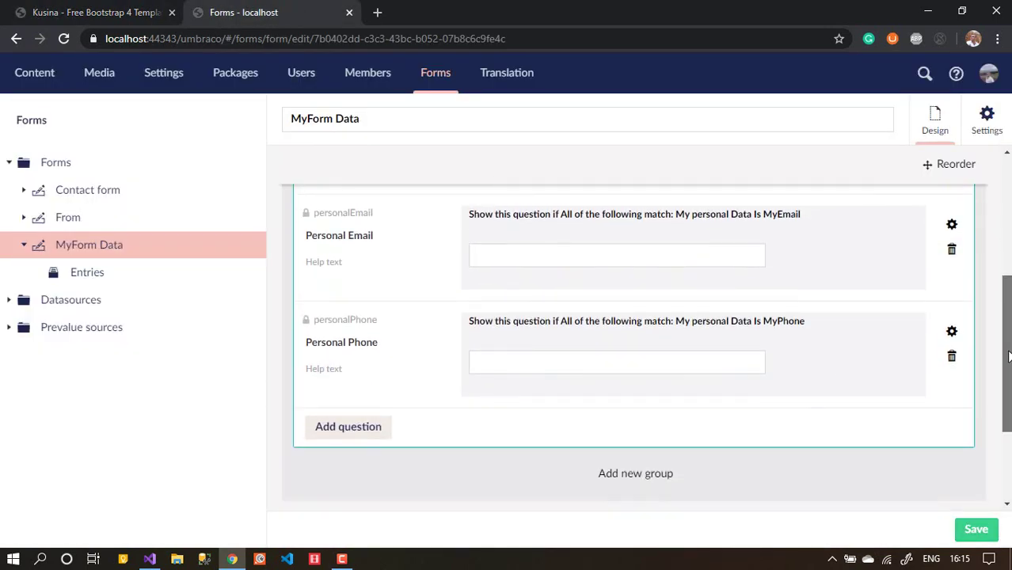
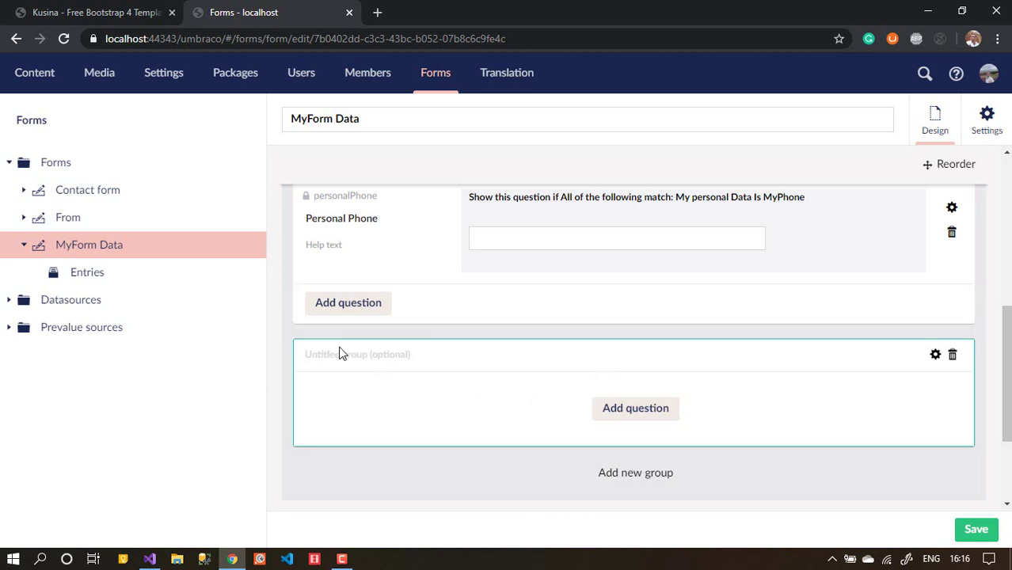
text(Addres)
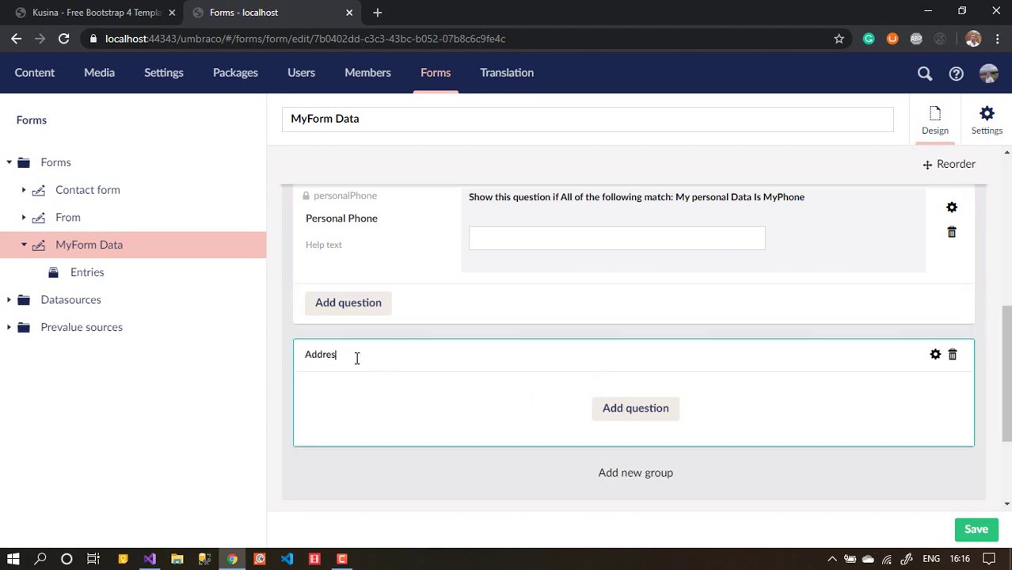
text(s Group)
Step: Add a House Number question with the Short answer type to Address Group and submit it
click(641, 410)
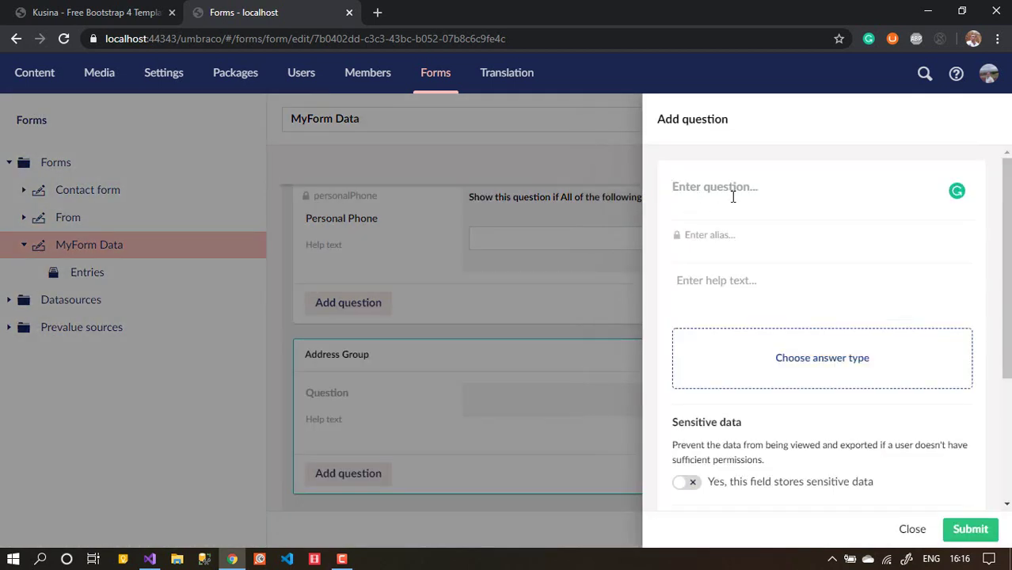
text(House)
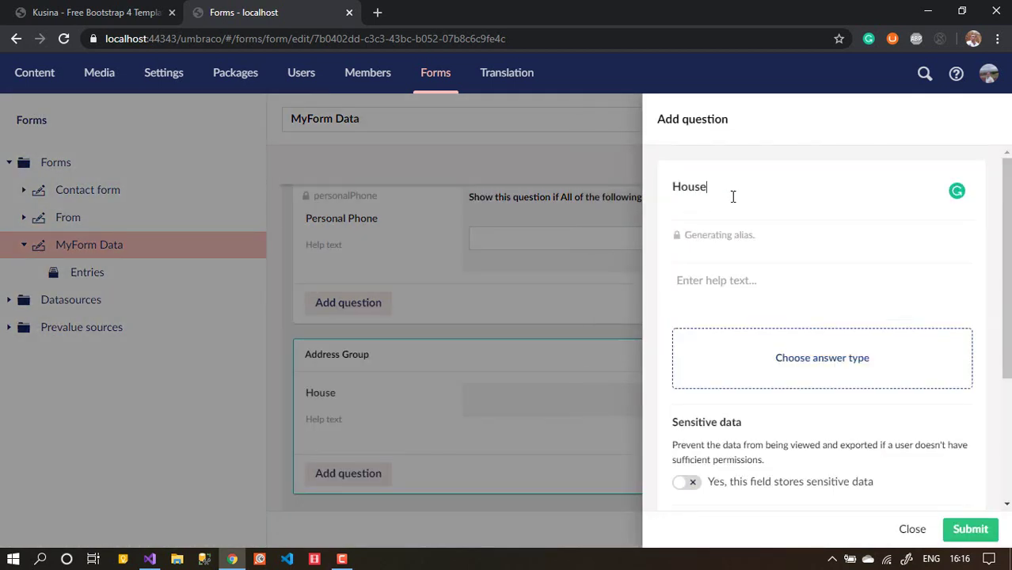
text( Number)
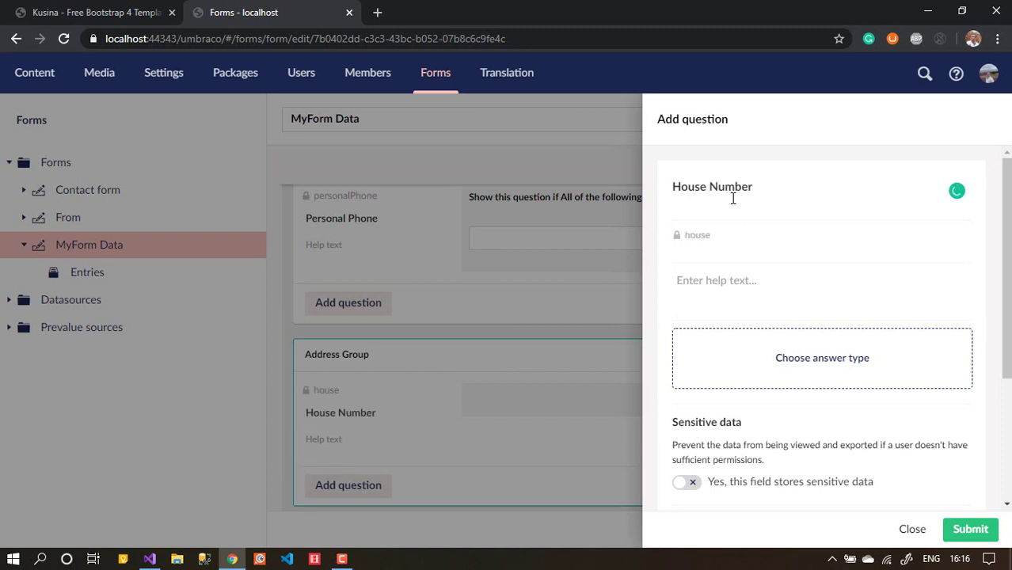
click(808, 347)
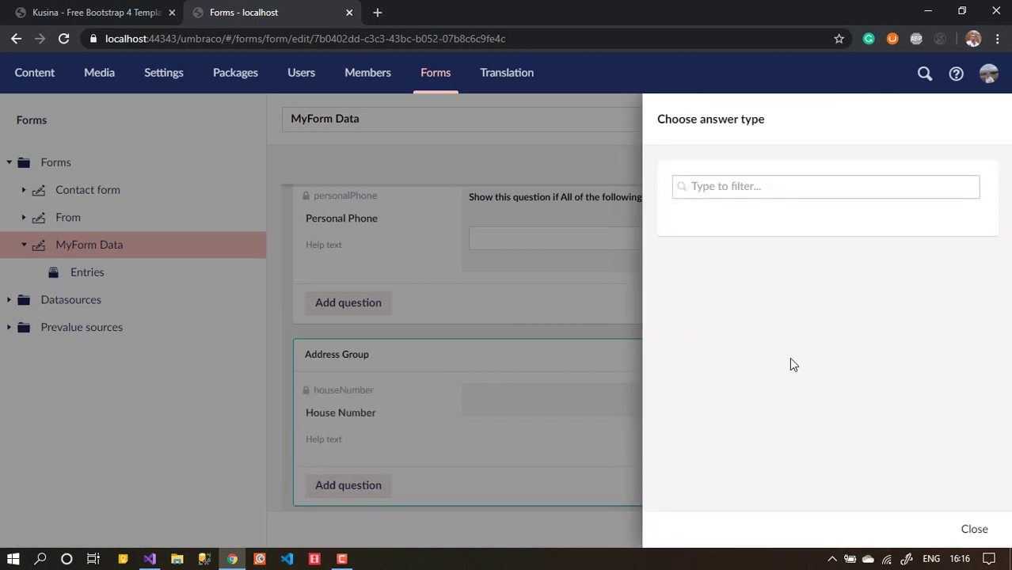
click(723, 321)
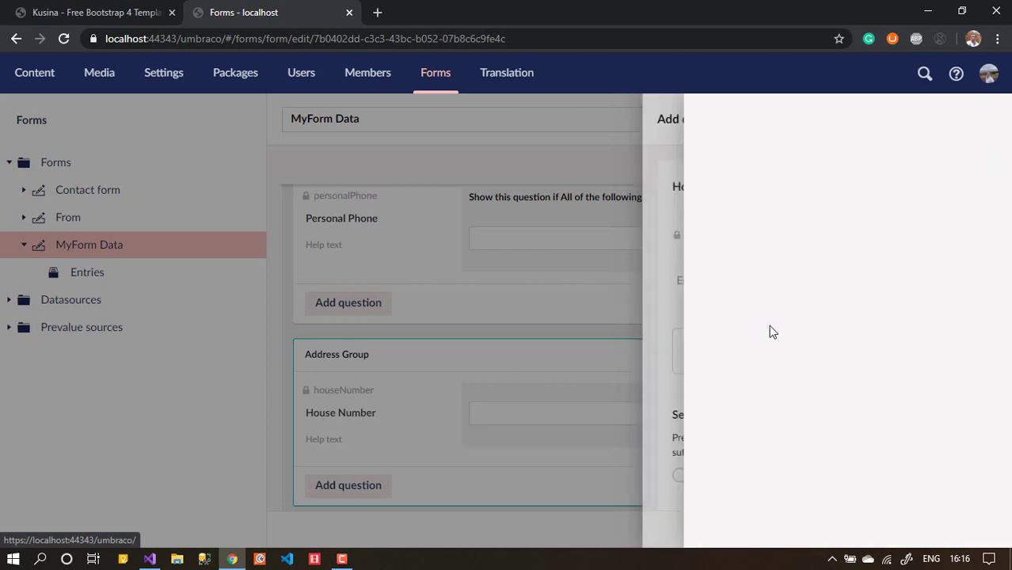
click(973, 529)
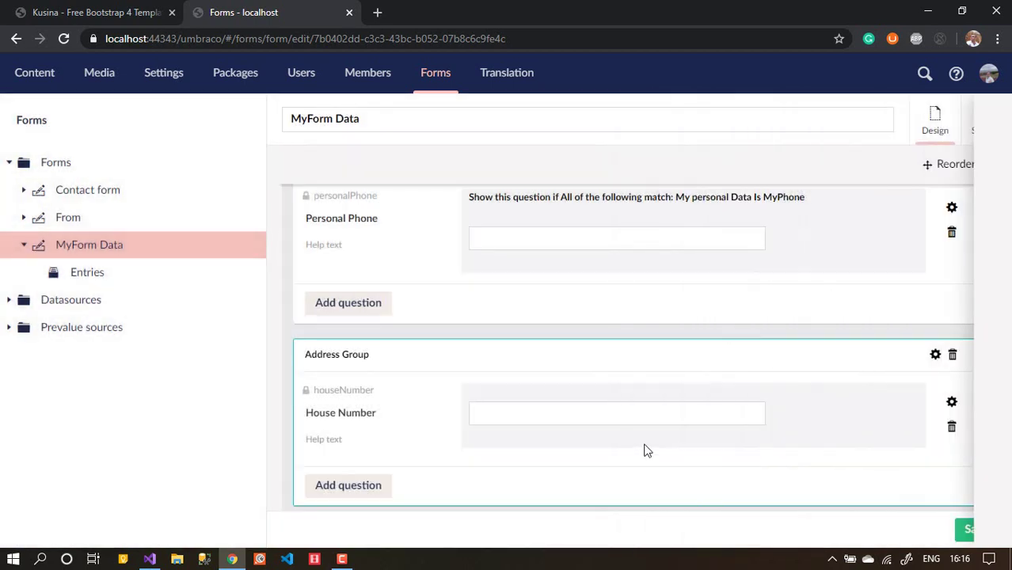
Step: Add a Street question with the Short answer type to Address Group and submit it
click(348, 485)
text(St)
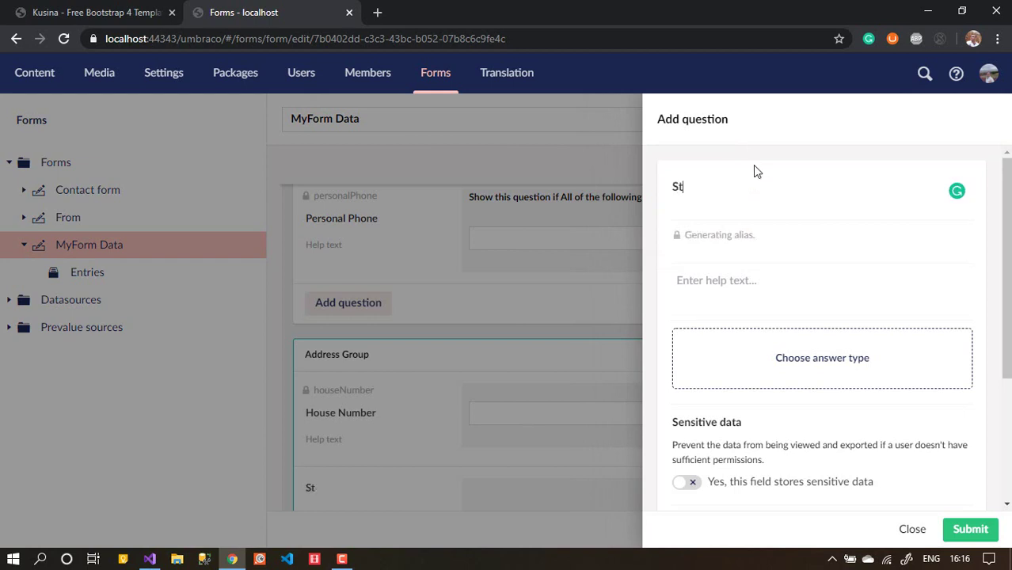
text(reet)
click(822, 358)
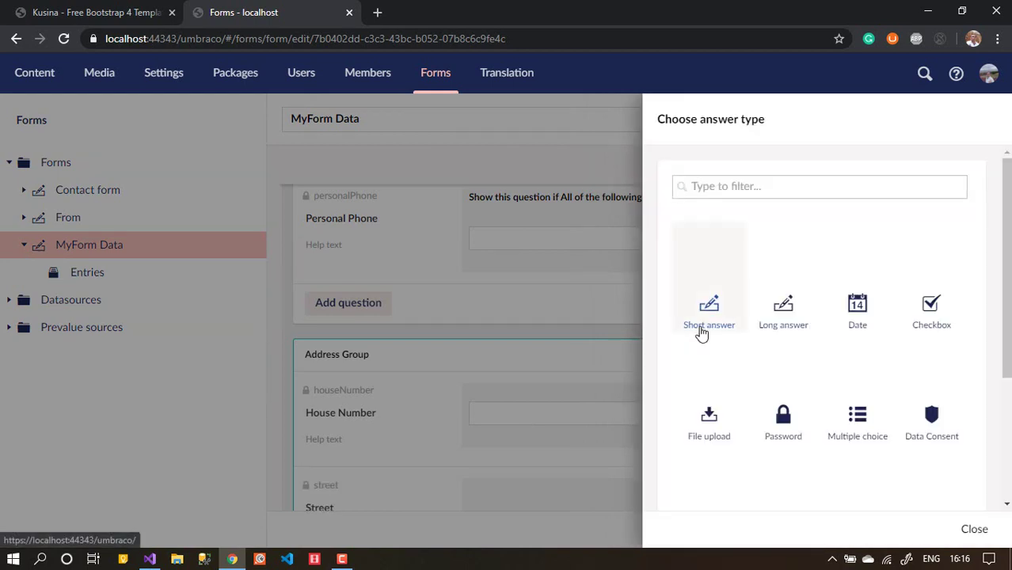
click(701, 321)
click(970, 530)
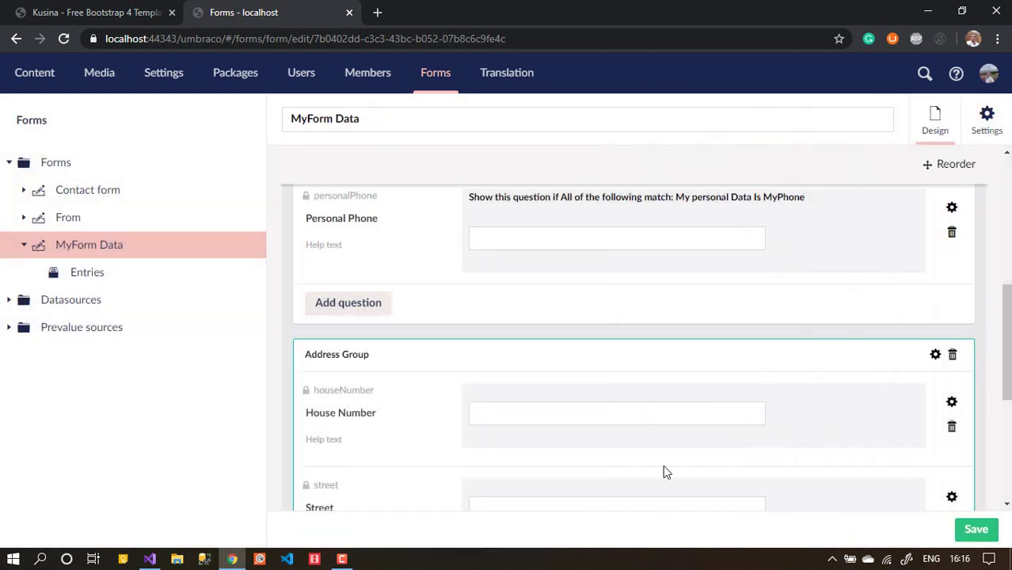
Step: Start a third question in Address Group and name it Country
scroll(665, 472, down, 3)
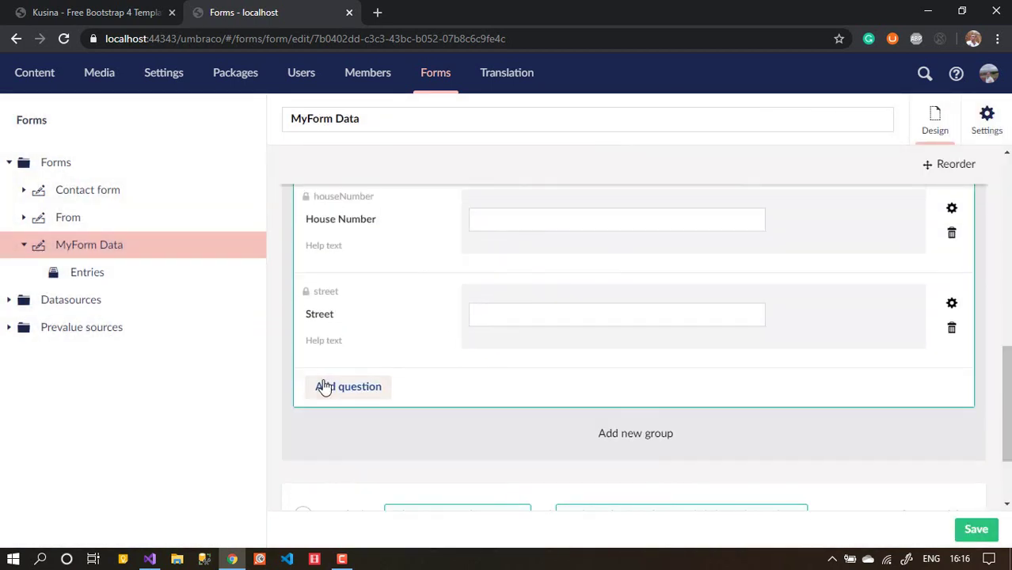
click(366, 390)
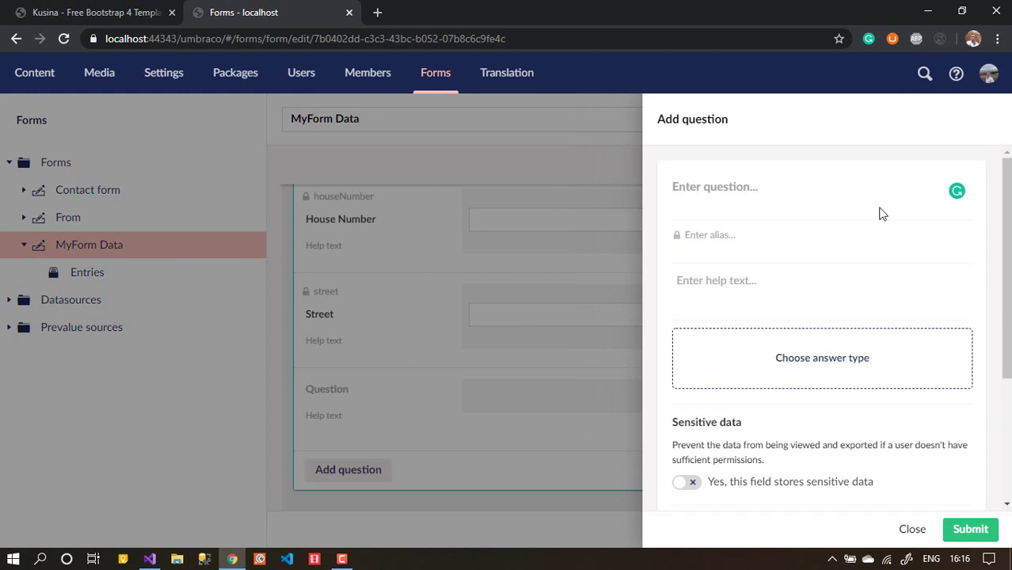
text(Coutry)
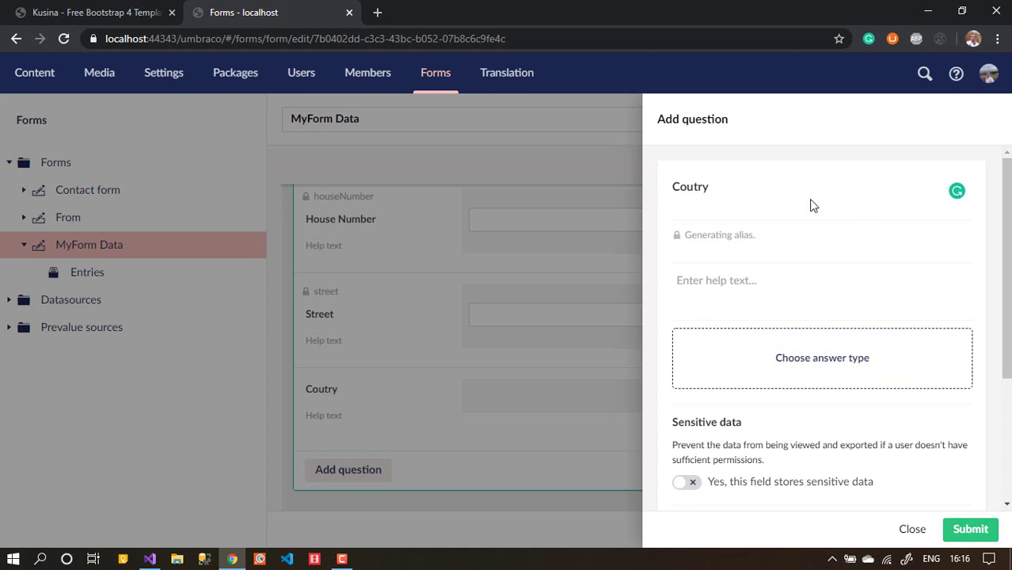
double_click(726, 180)
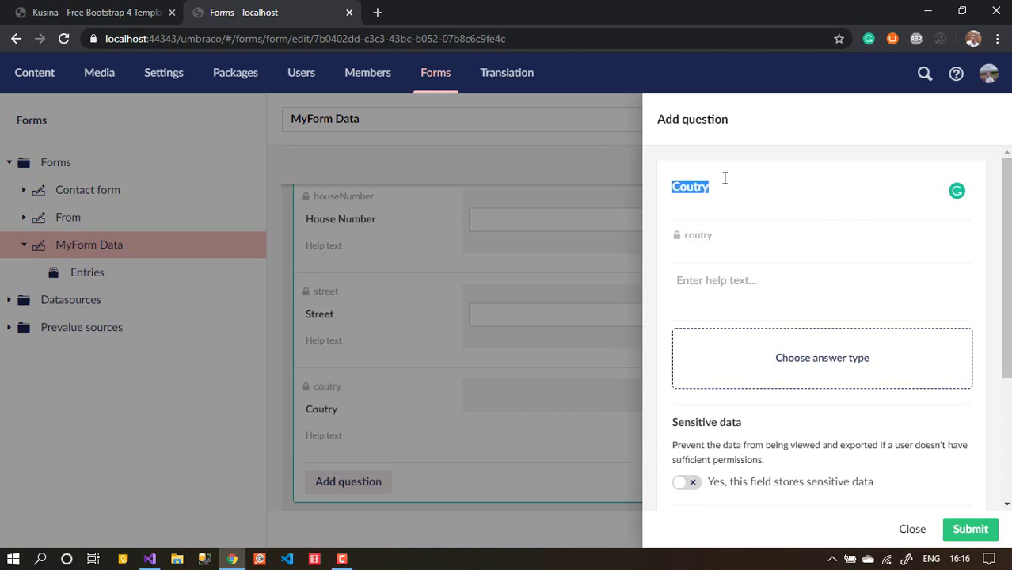
text(Coutry)
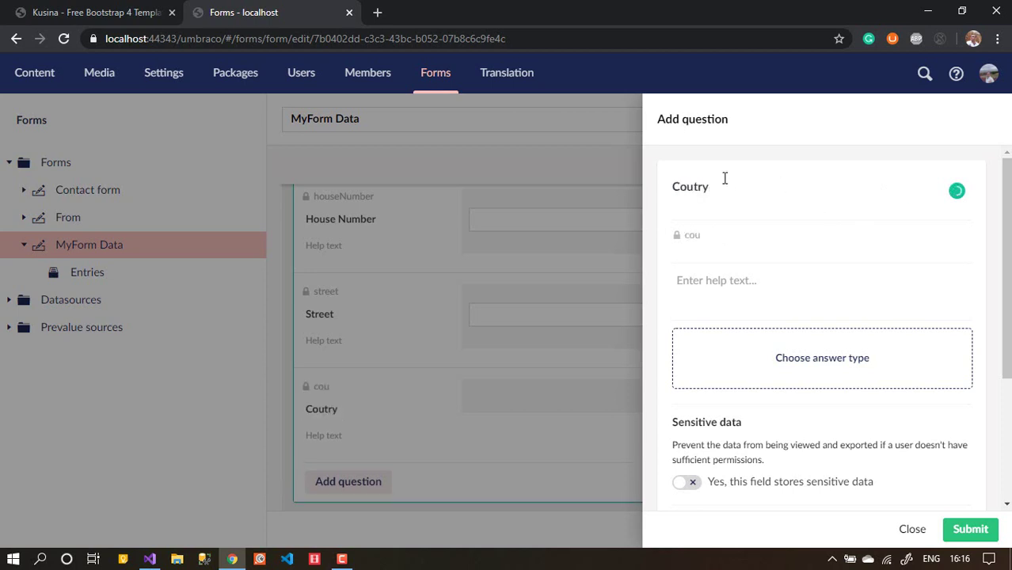
double_click(725, 179)
text(C)
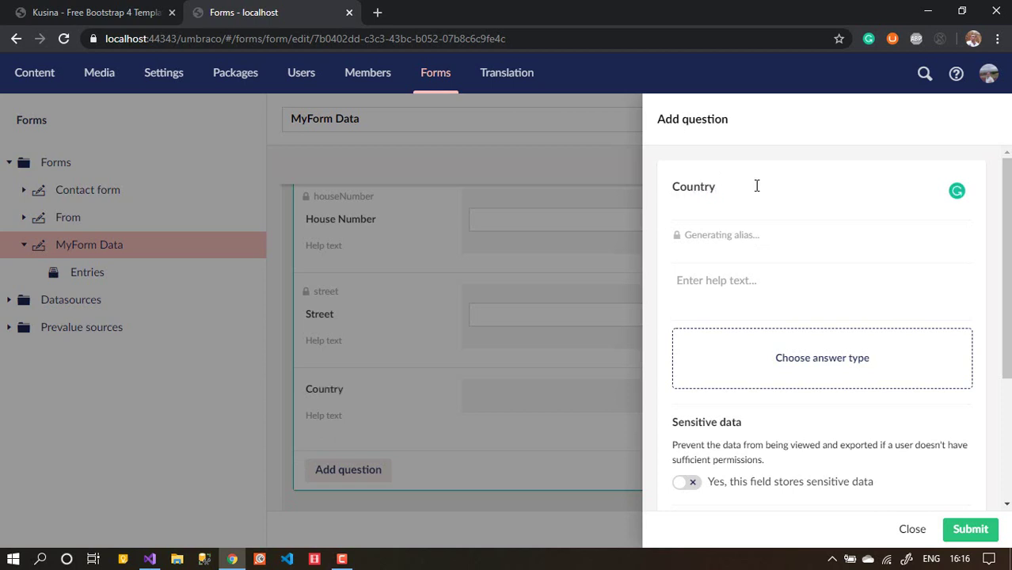
Step: Set the Country question's answer type to Dropdown and go to its prevalue settings
click(795, 355)
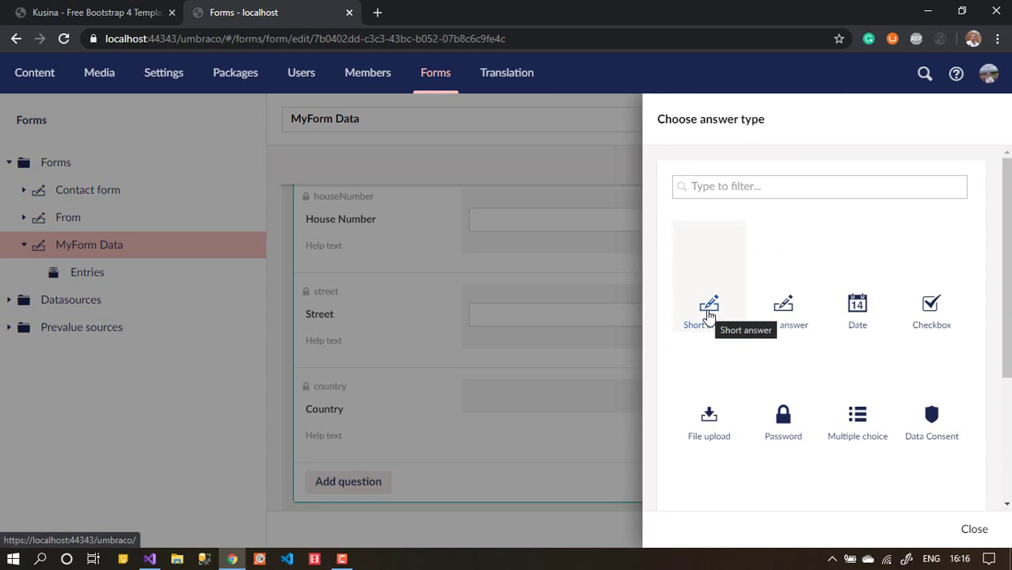
scroll(1000, 351, down, 2)
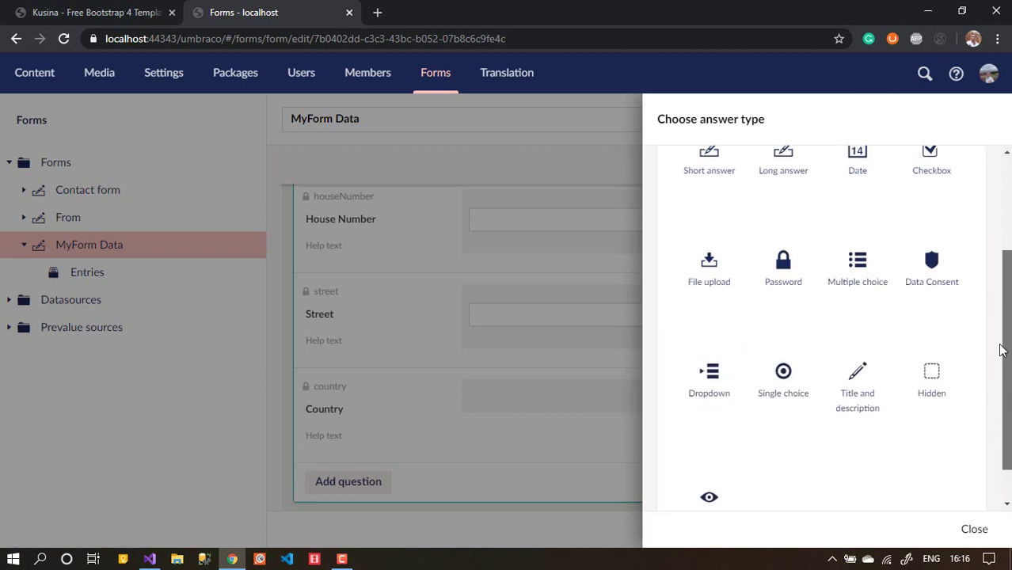
scroll(1000, 351, down, 1)
click(728, 366)
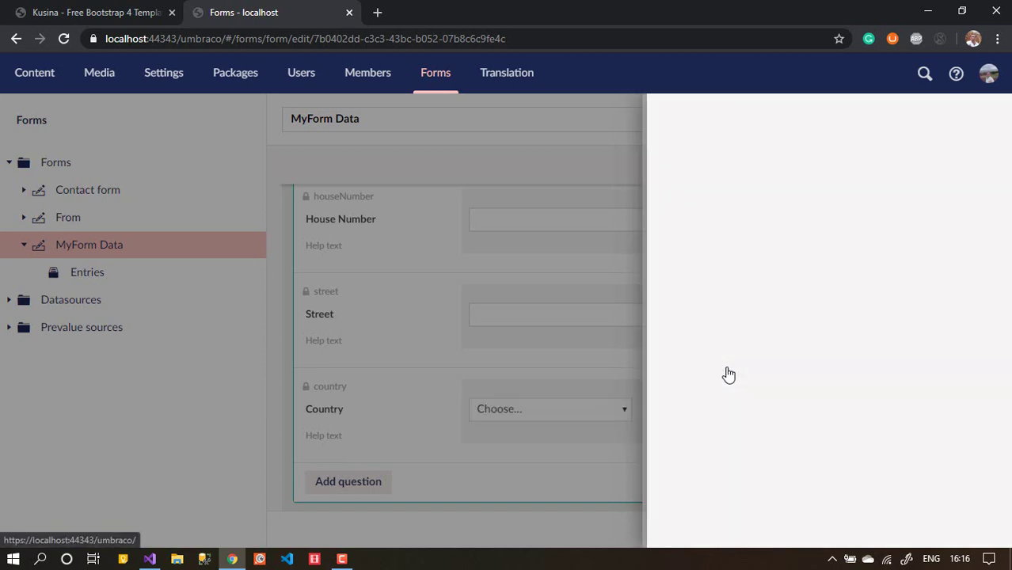
scroll(856, 352, down, 4)
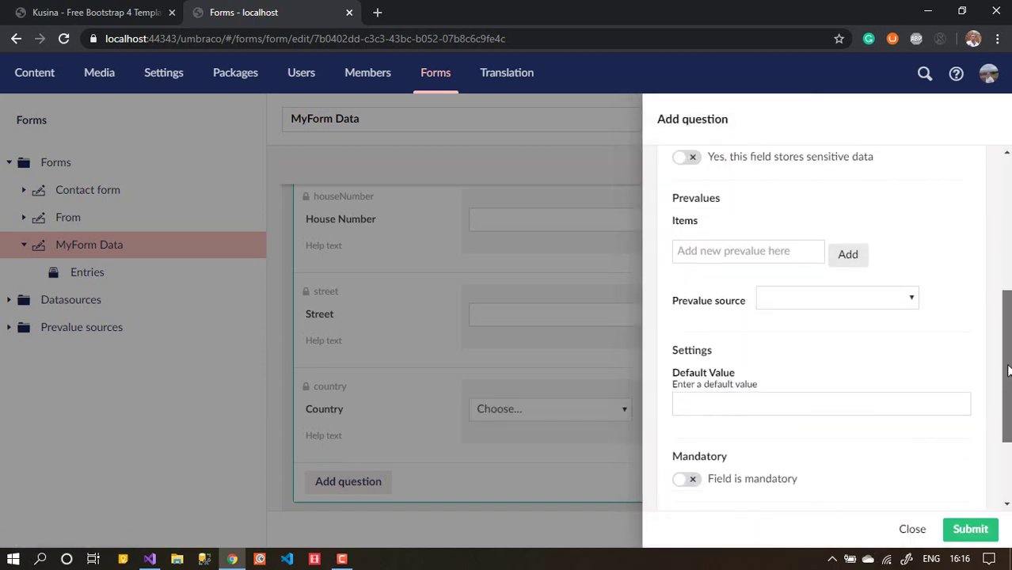
Step: Add the prevalues USA, UK and UAE to the Country dropdown question
click(736, 256)
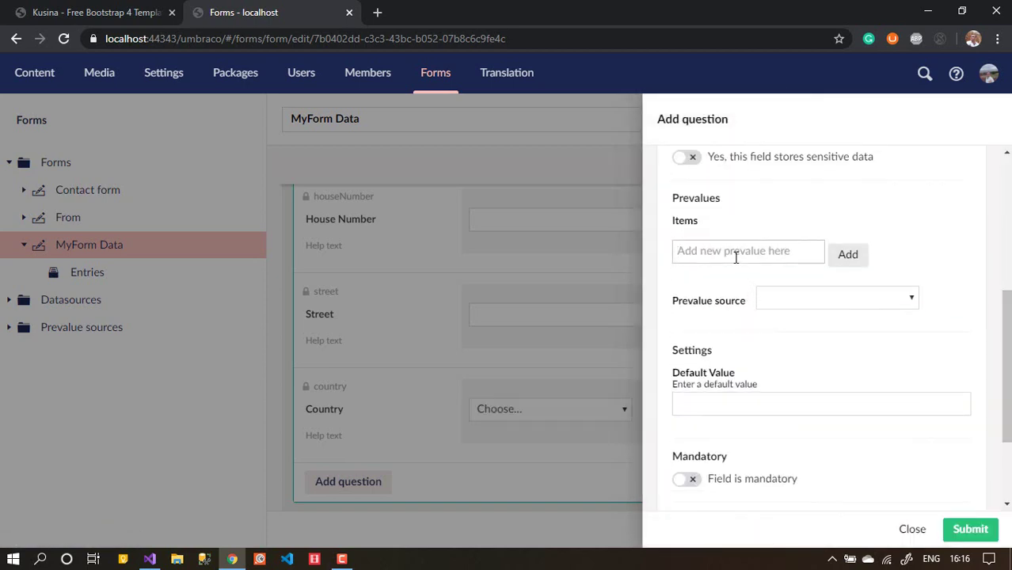
text(USA)
click(847, 254)
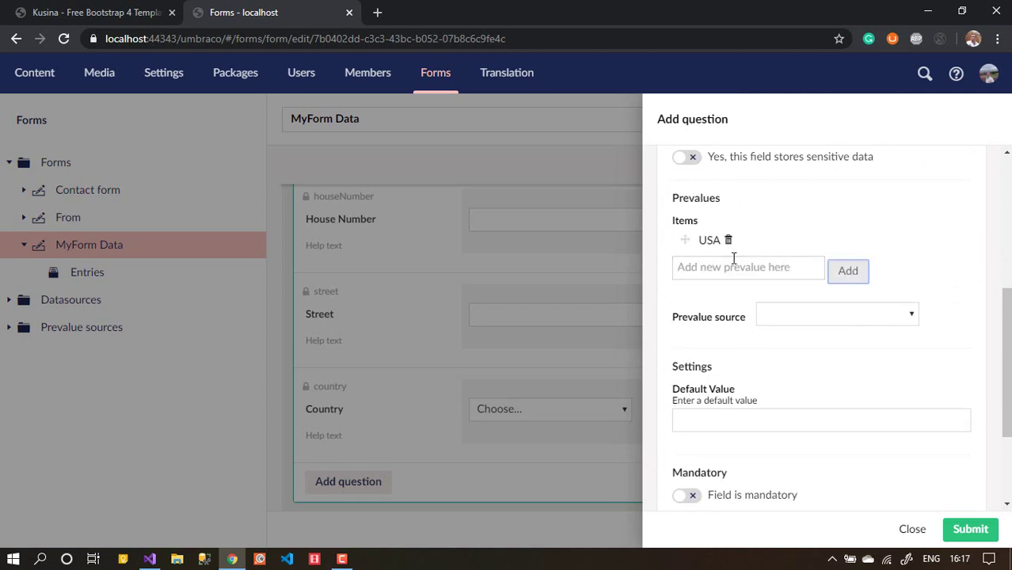
text(UK)
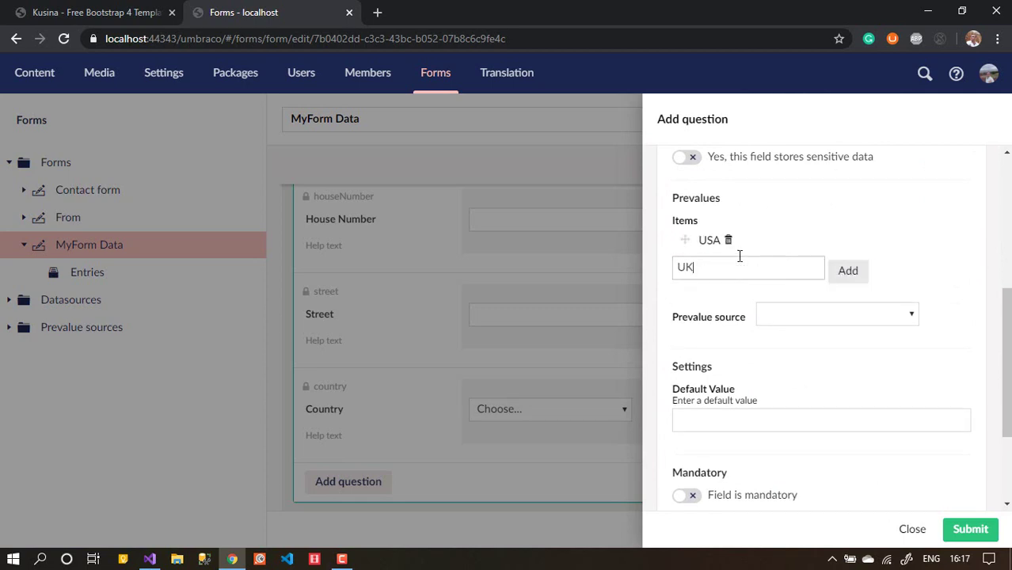
click(846, 270)
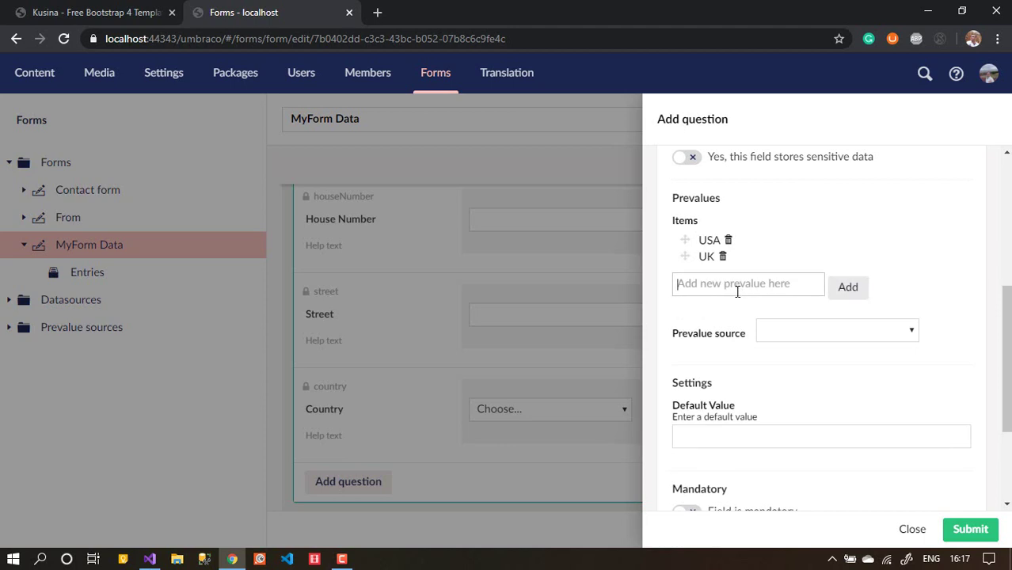
text(UAS)
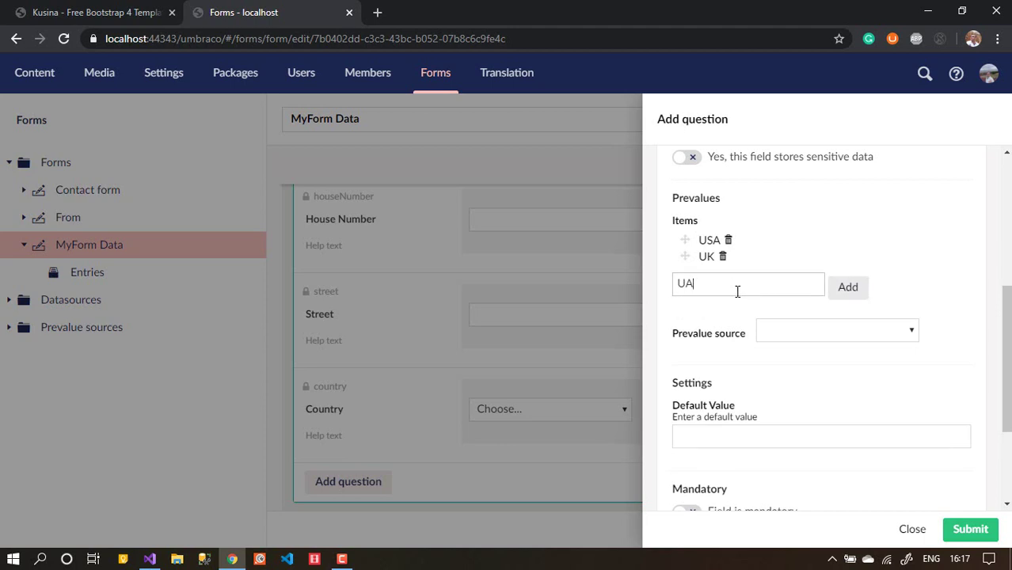
click(846, 290)
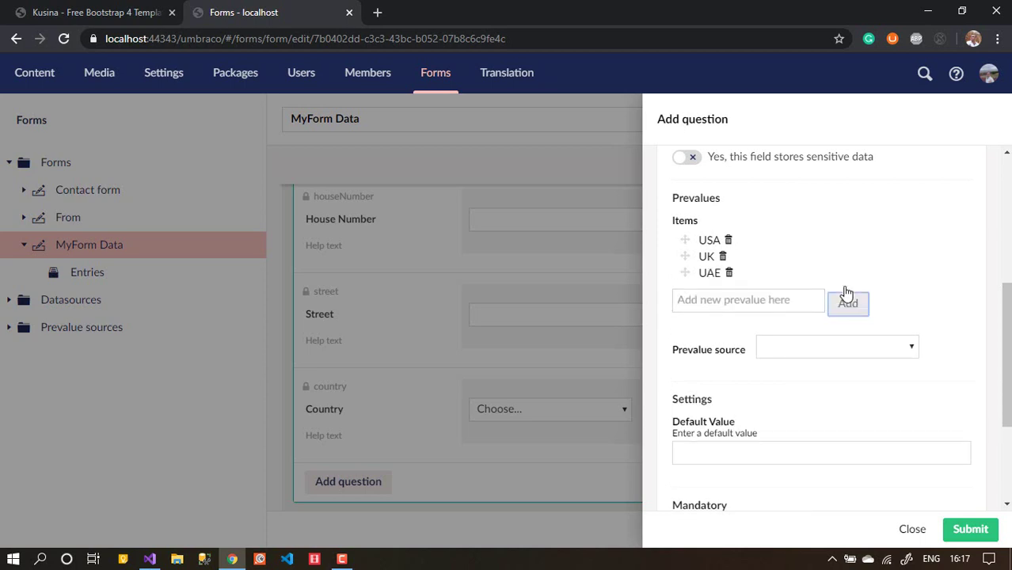
Step: Submit the Country question and save the MyForm Data form
scroll(1000, 333, down, 3)
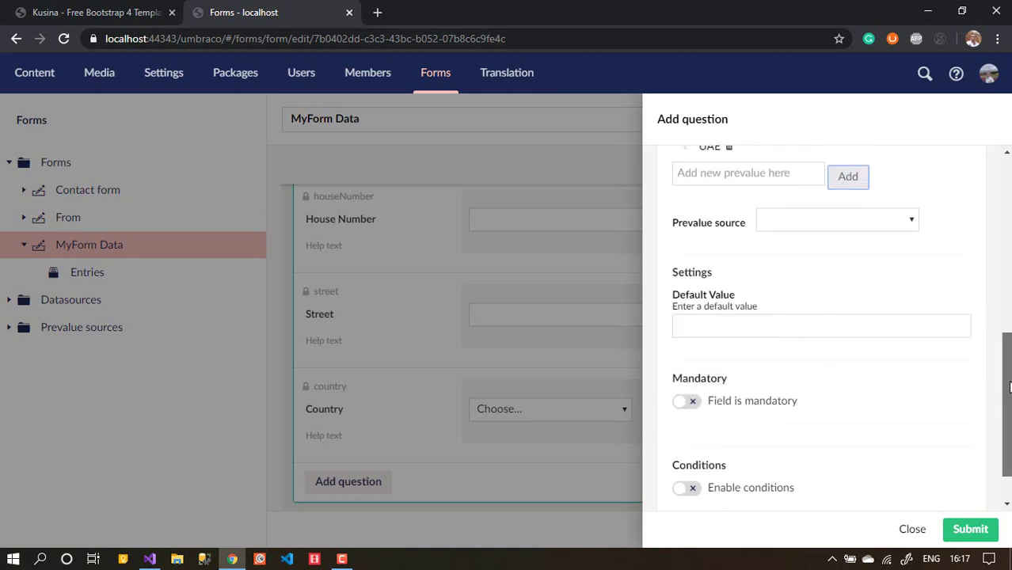
click(960, 533)
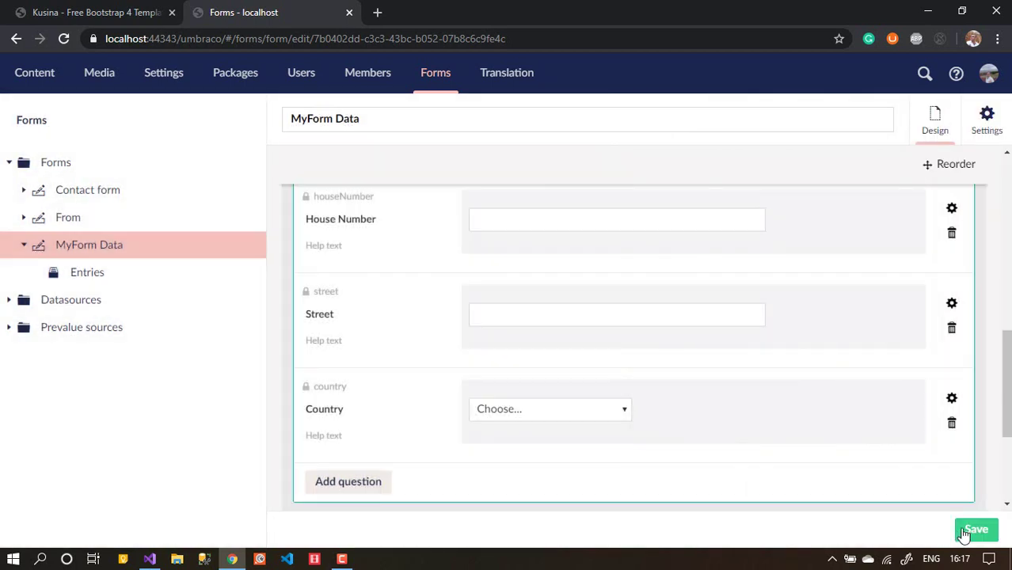
click(967, 532)
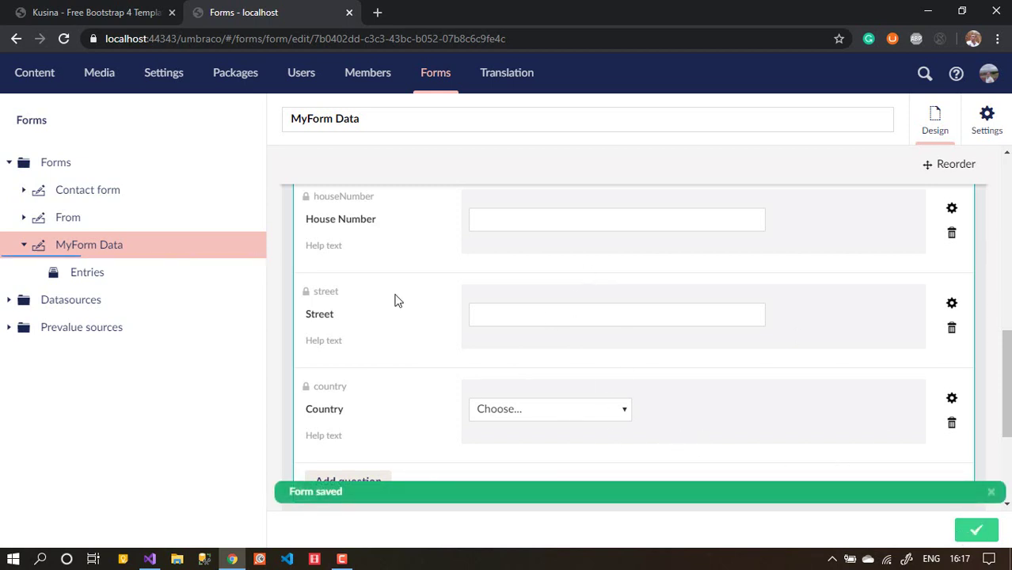
Step: Reload the contact page on the website and return to the form design of MyForm Data
click(79, 8)
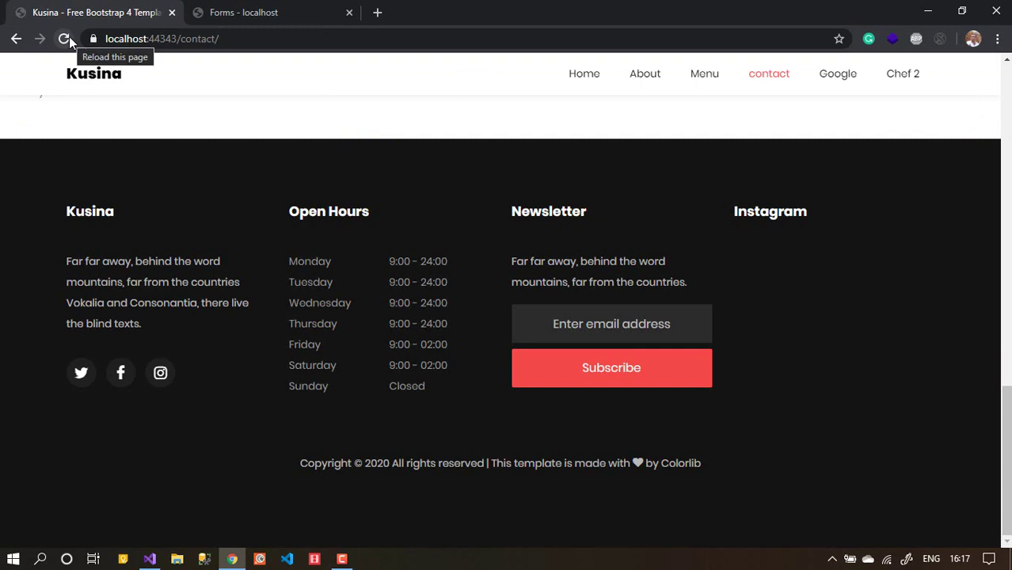
click(64, 38)
click(621, 158)
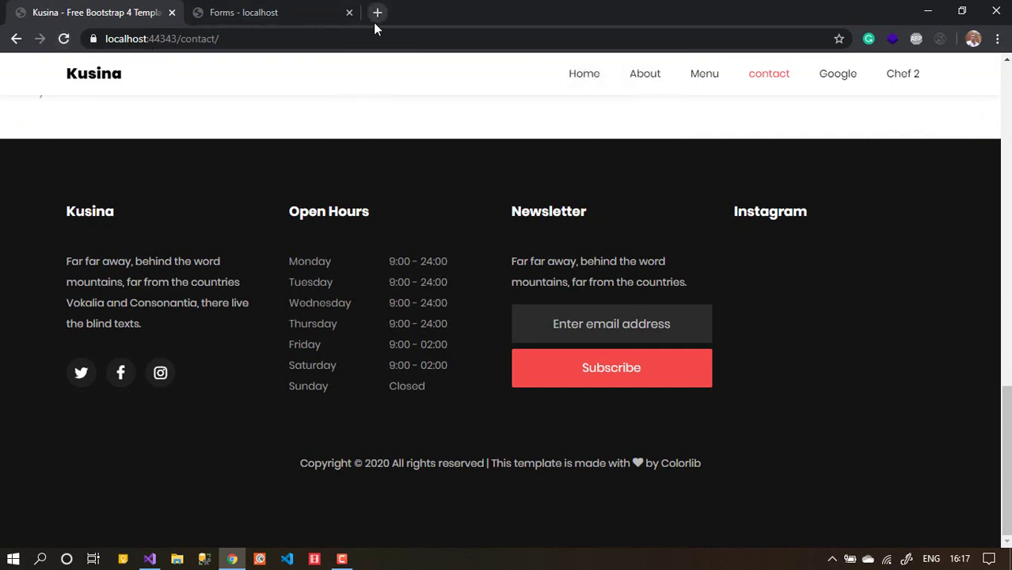
click(375, 36)
key(Return)
click(268, 11)
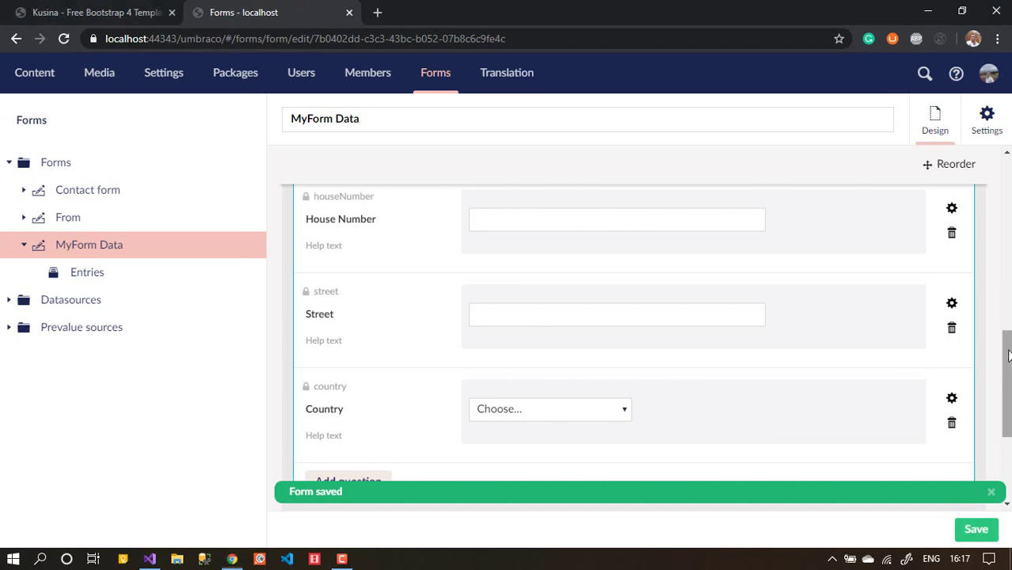
mouse_move(1007, 432)
mouse_down()
mouse_move(1007, 366)
mouse_move(1007, 434)
mouse_up()
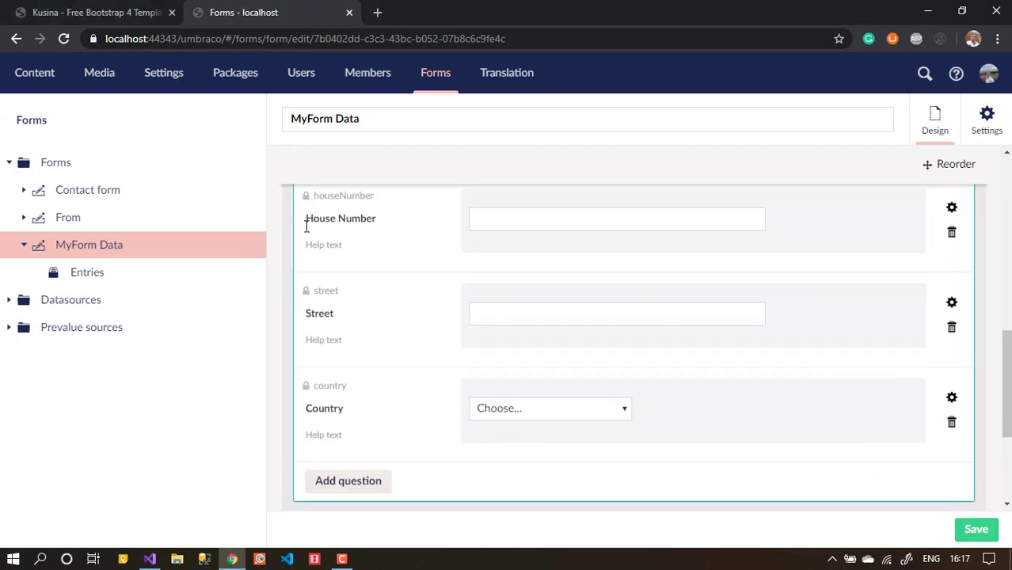
Step: Examine the Address Group heading and its fields on the contact page
click(96, 12)
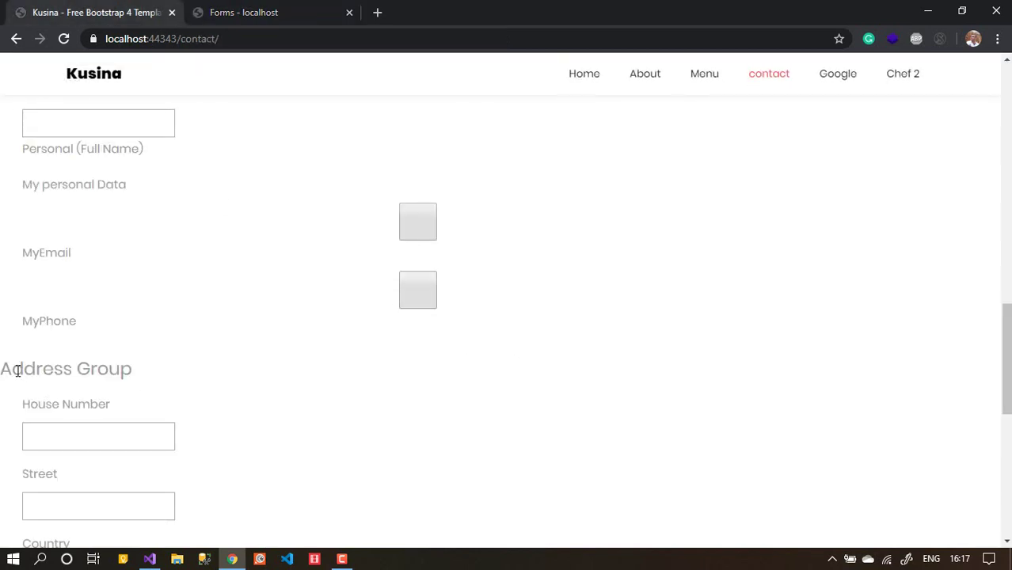
drag(17, 370, 144, 370)
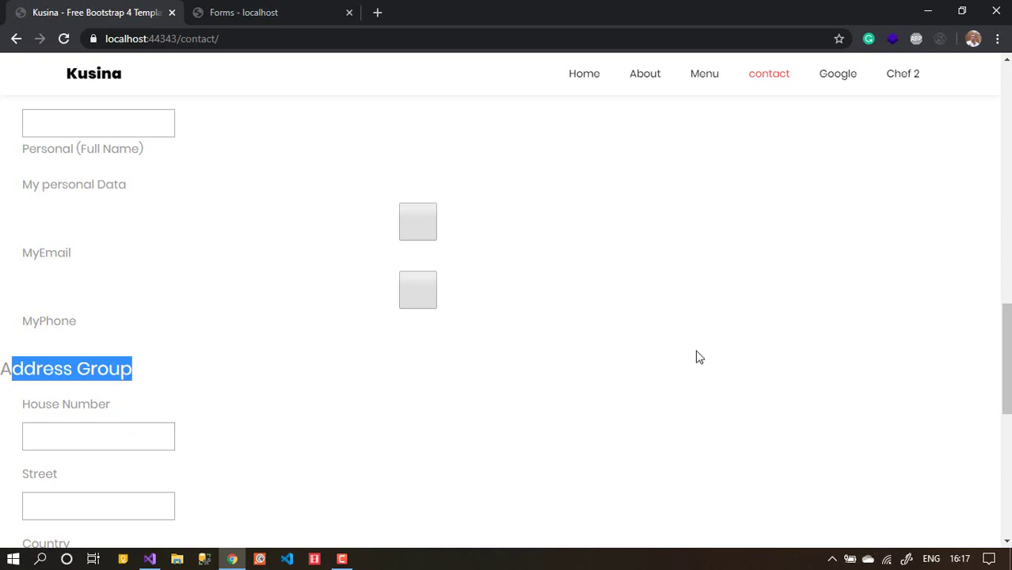
drag(1006, 335, 1006, 357)
drag(5, 273, 187, 274)
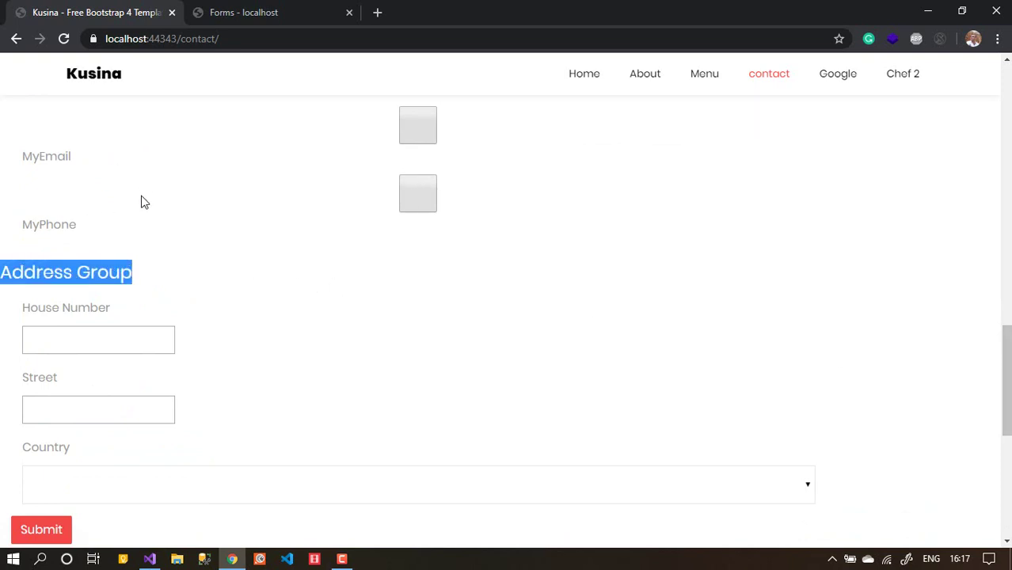
Step: Tick MyPhone and MyEmail on the contact page to test the conditional phone and email fields
click(415, 195)
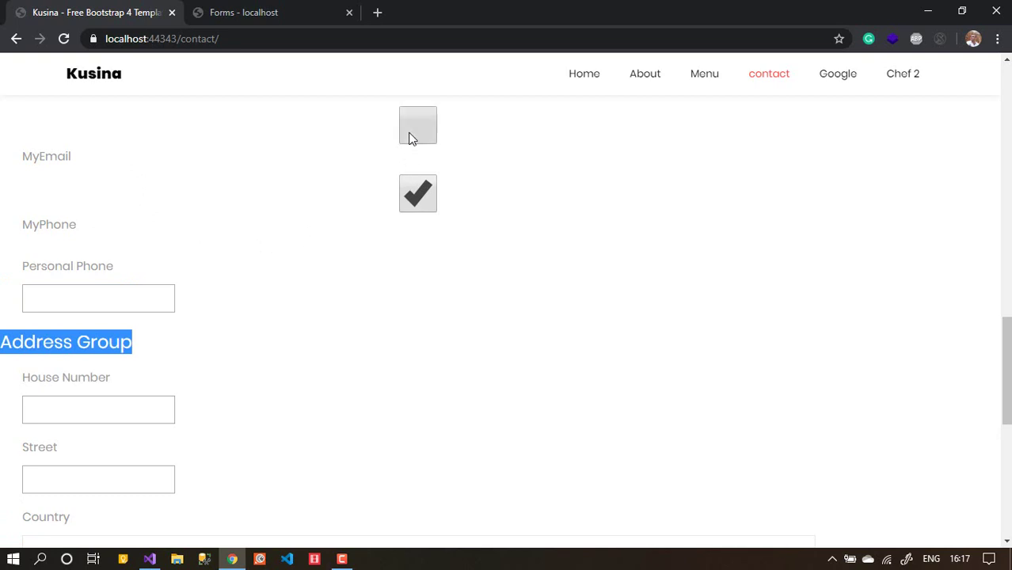
click(411, 131)
drag(1006, 355, 1006, 418)
scroll(199, 517, up, 4)
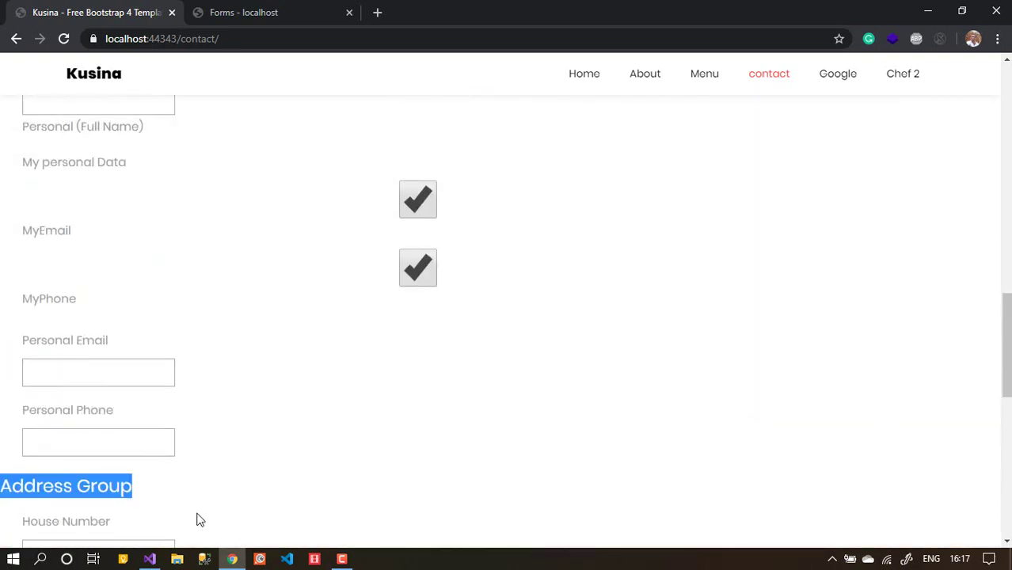
drag(66, 487, 13, 483)
drag(139, 482, 213, 478)
click(213, 477)
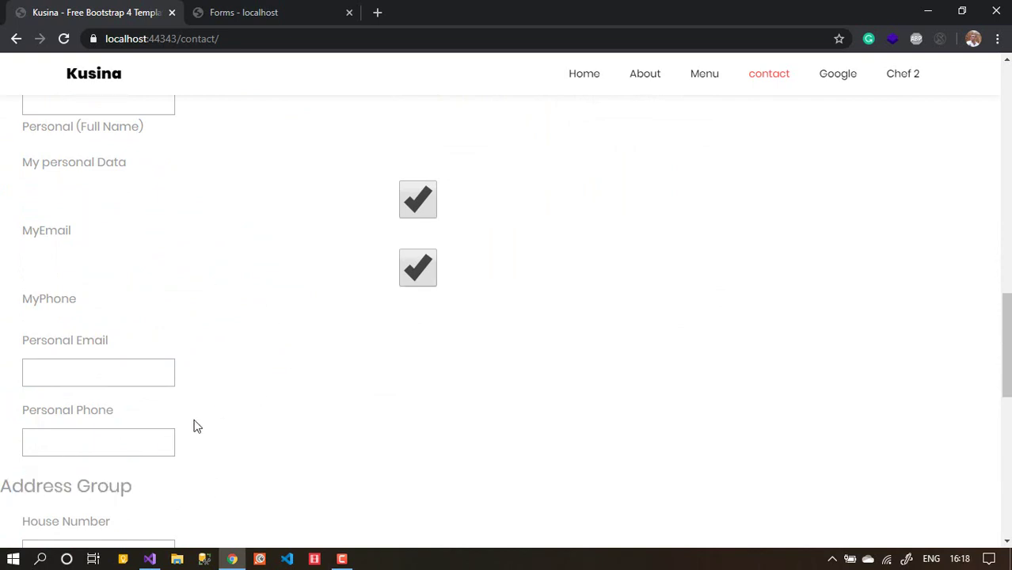
drag(40, 491, 185, 493)
click(186, 494)
drag(82, 486, 187, 492)
click(200, 494)
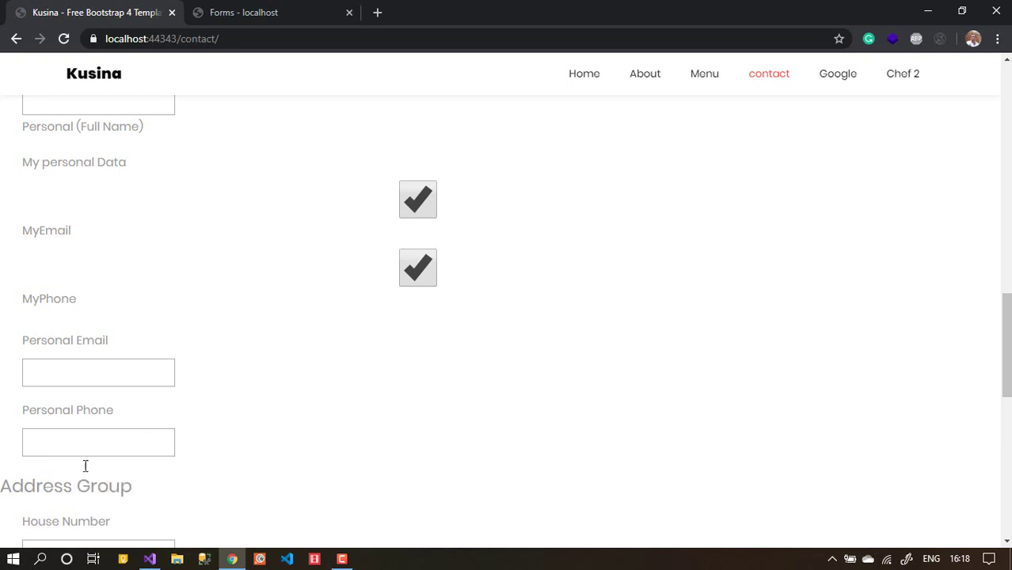
Step: Add a second page to MyForm Data, name it Address Page, and save the form
click(275, 16)
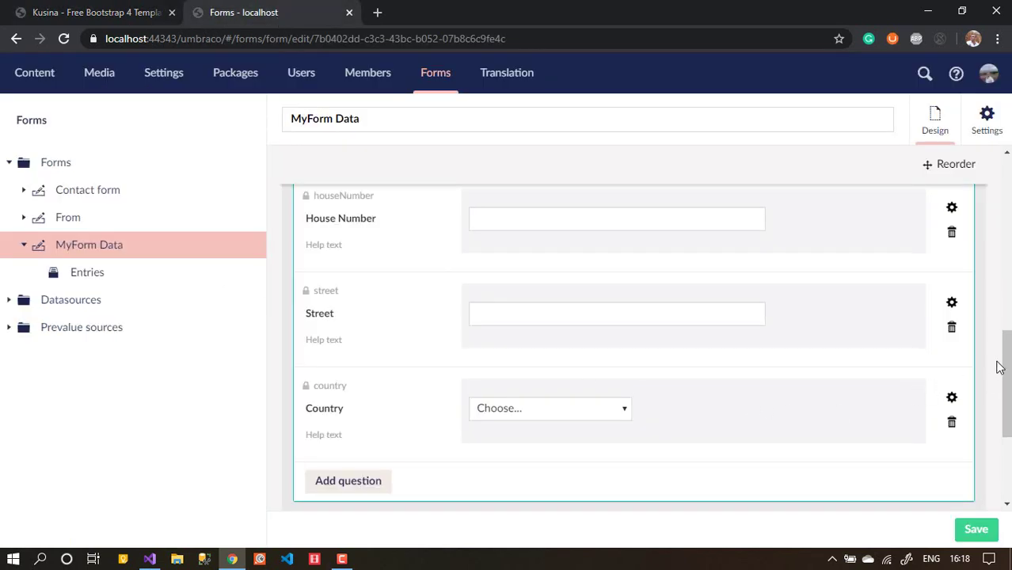
drag(1000, 367, 1007, 449)
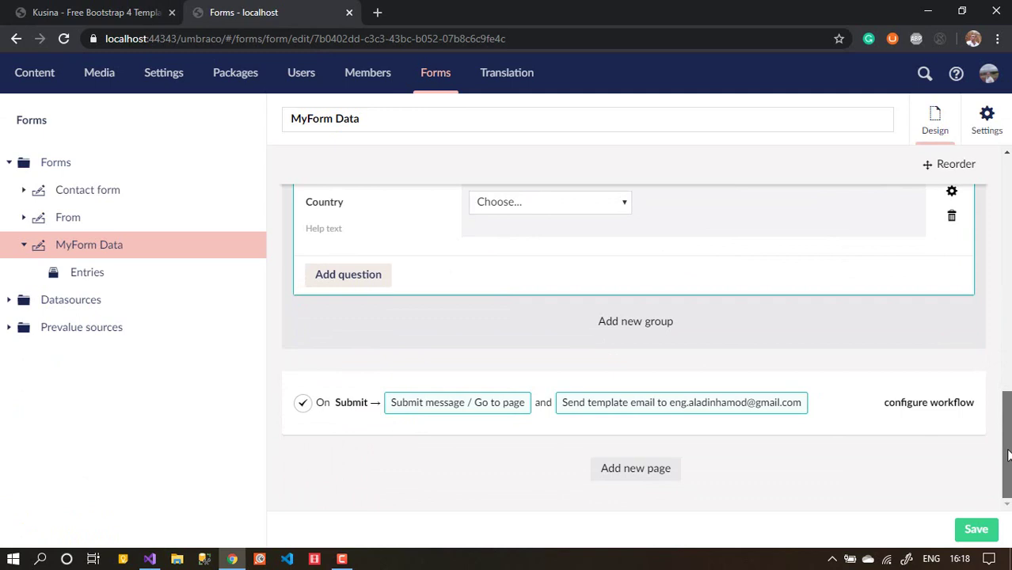
click(648, 474)
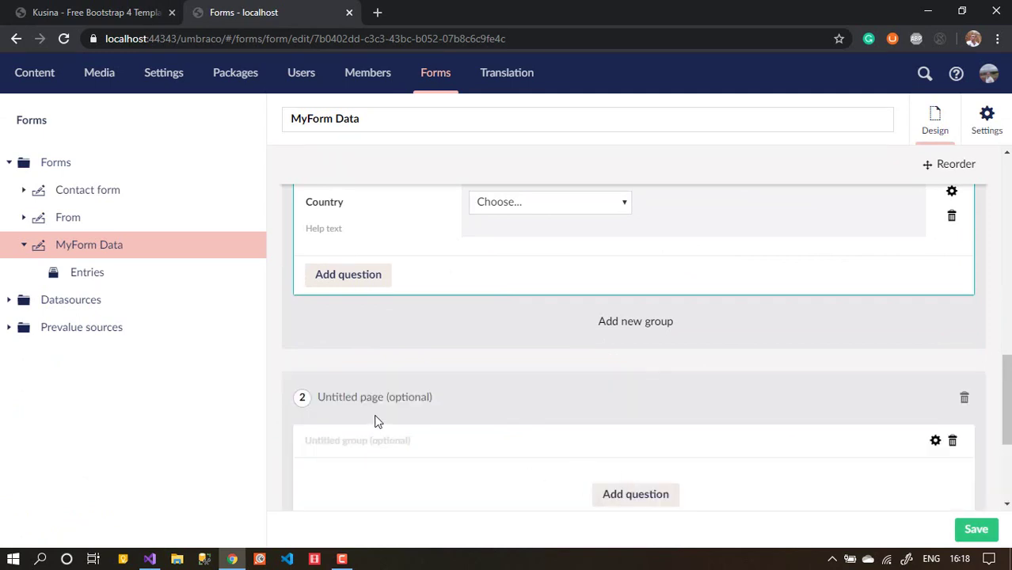
scroll(1001, 388, down, 2)
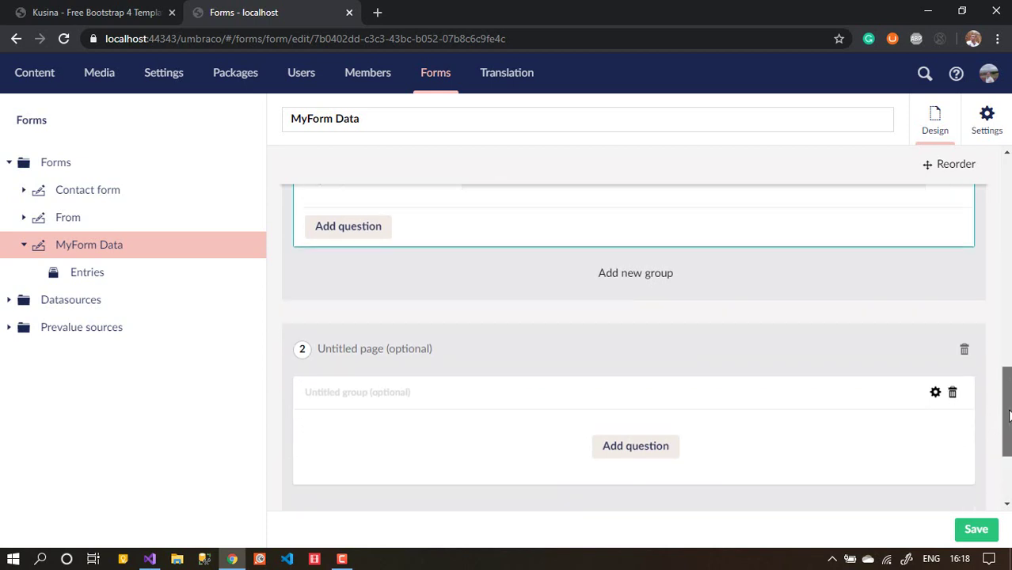
text(Address Page)
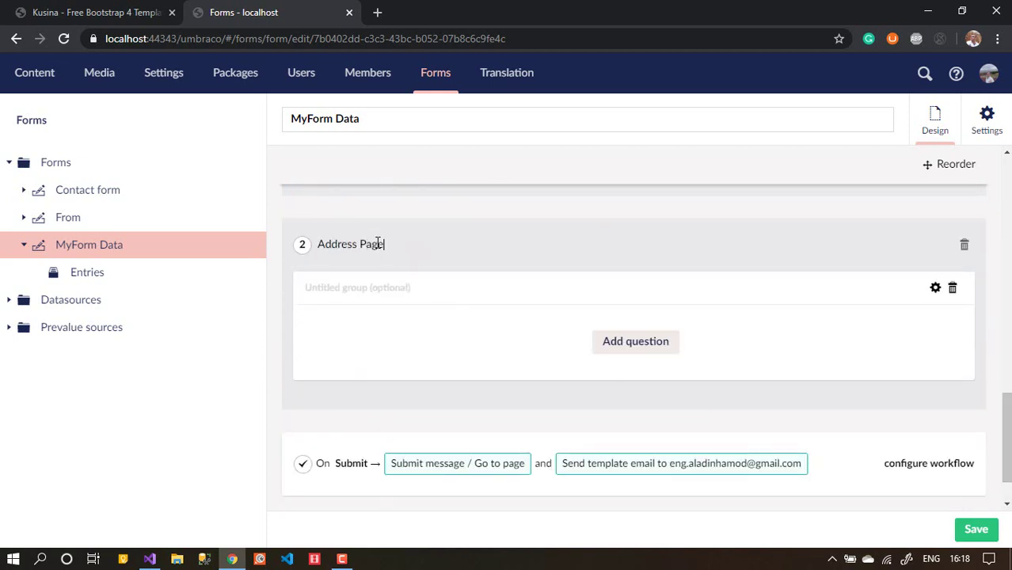
click(959, 532)
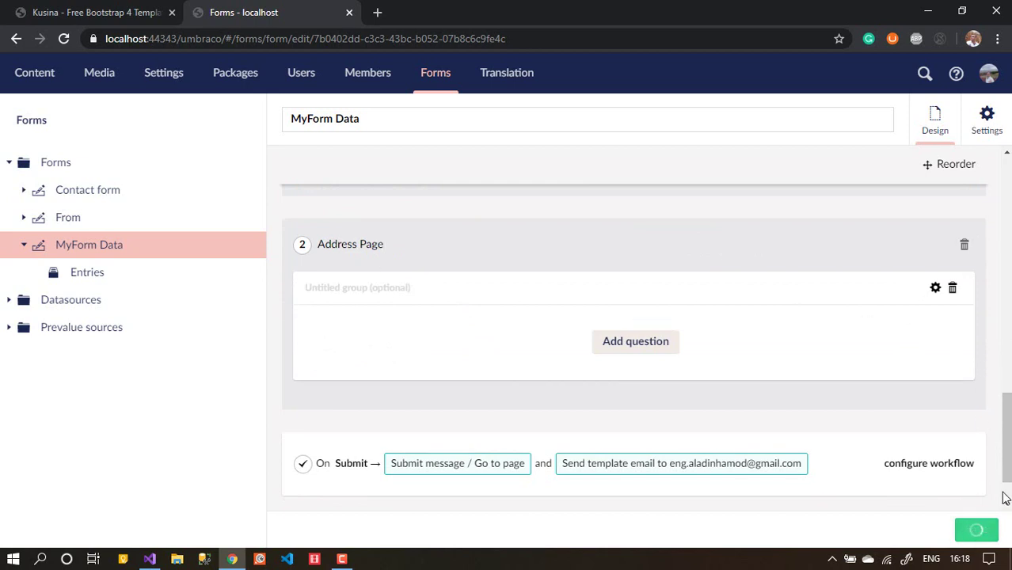
Step: Turn on reordering for the form and go to Address Group on the first page
drag(1007, 457, 1009, 448)
click(941, 167)
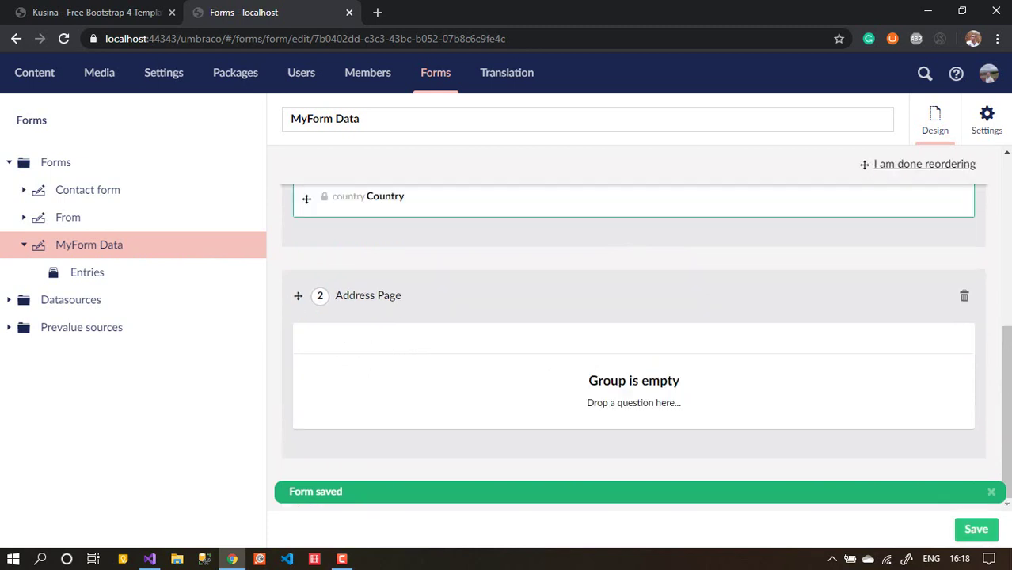
scroll(1000, 388, up, 3)
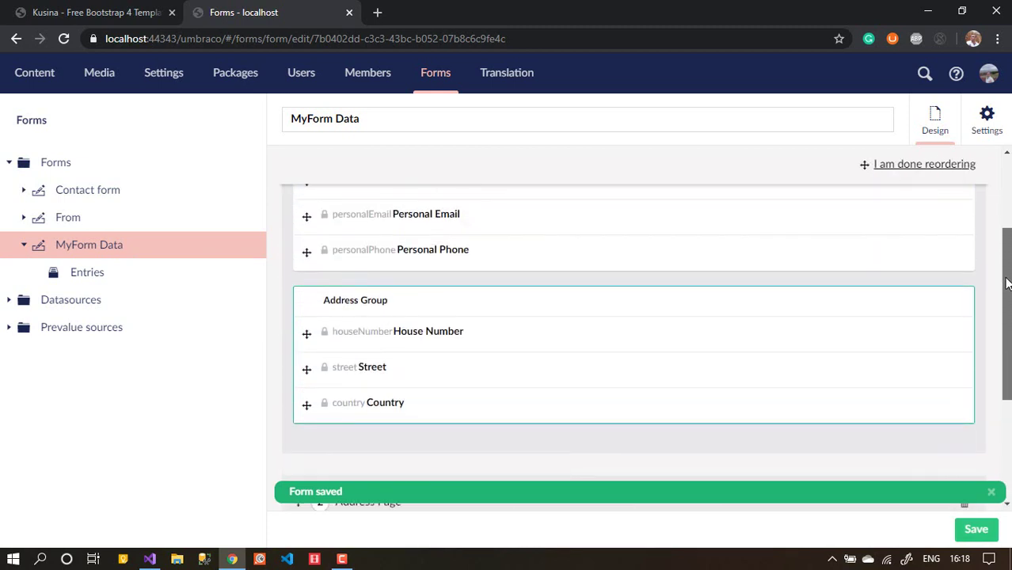
Step: Try to move Address Group down from the first page by its heading row
drag(336, 301, 430, 323)
click(341, 311)
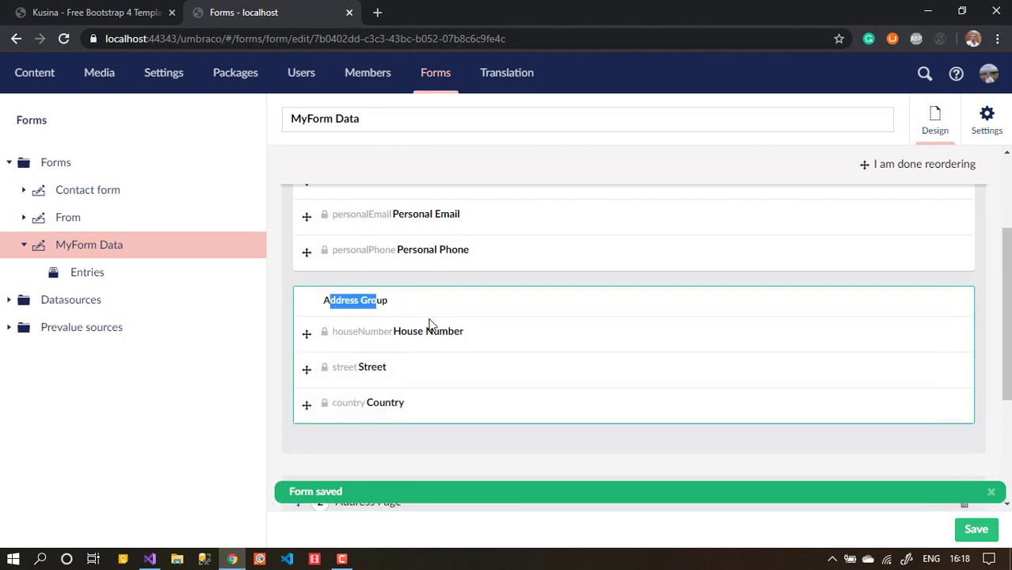
click(307, 304)
drag(307, 303, 319, 334)
click(309, 300)
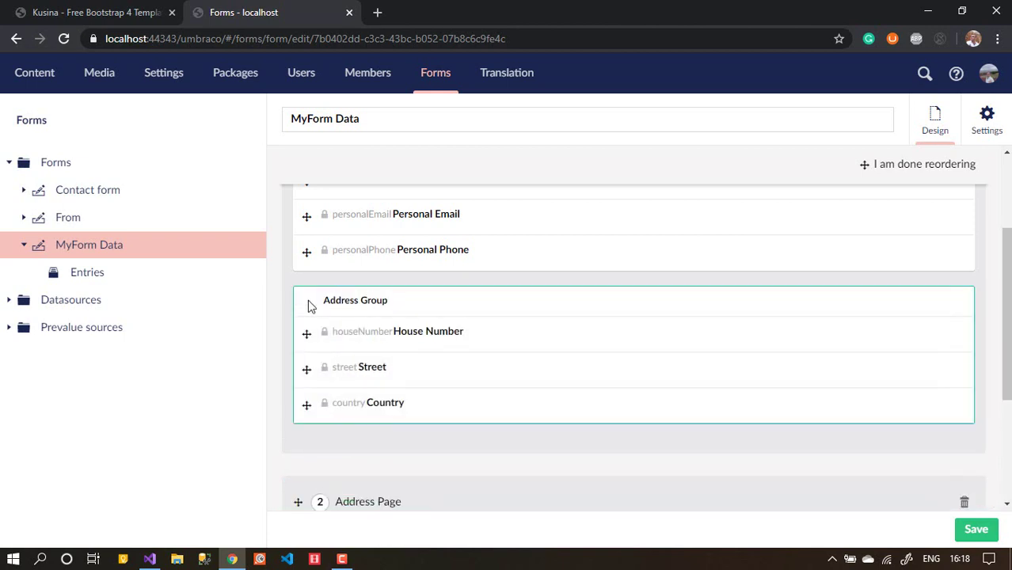
drag(309, 300, 312, 331)
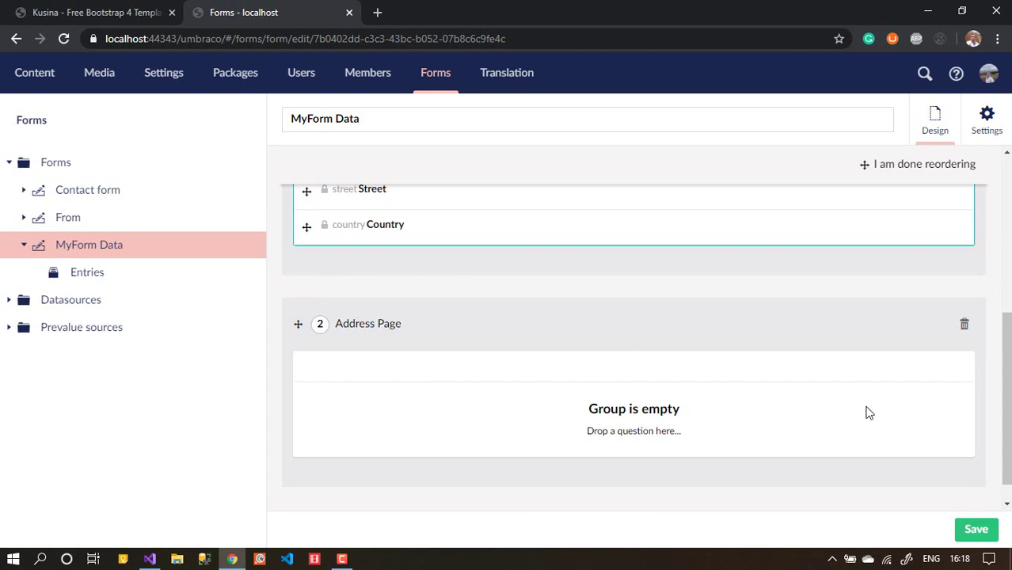
Step: Move Address Group with its three questions onto Address Page and save the form
scroll(1004, 383, up, 1)
drag(295, 214, 344, 269)
drag(312, 215, 305, 252)
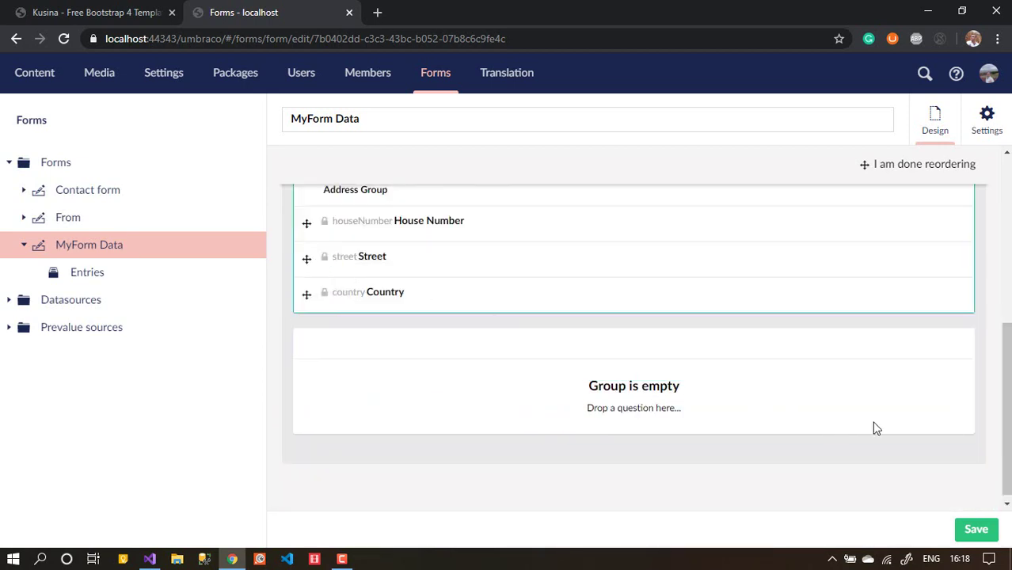
drag(1005, 452, 1007, 408)
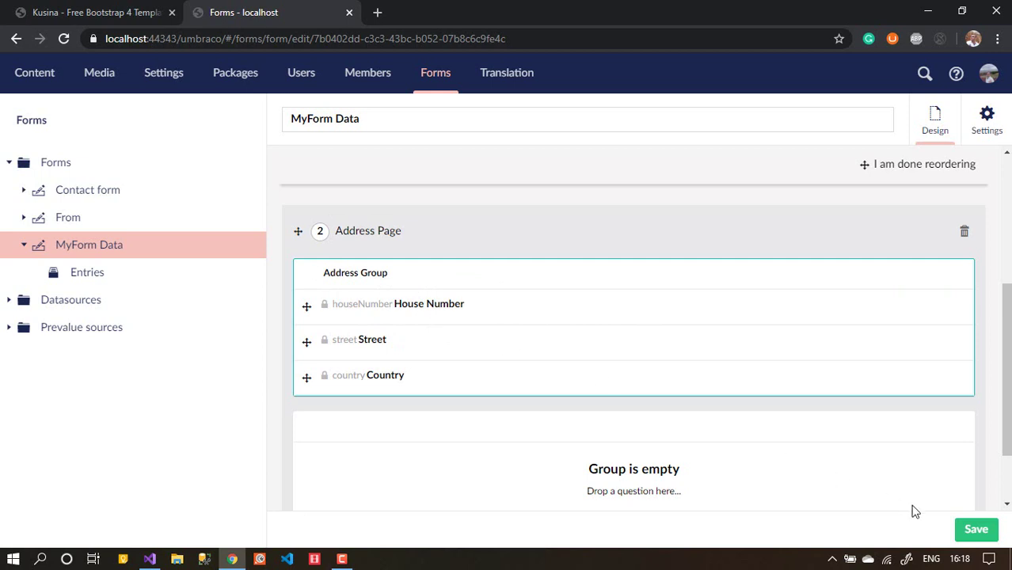
click(978, 535)
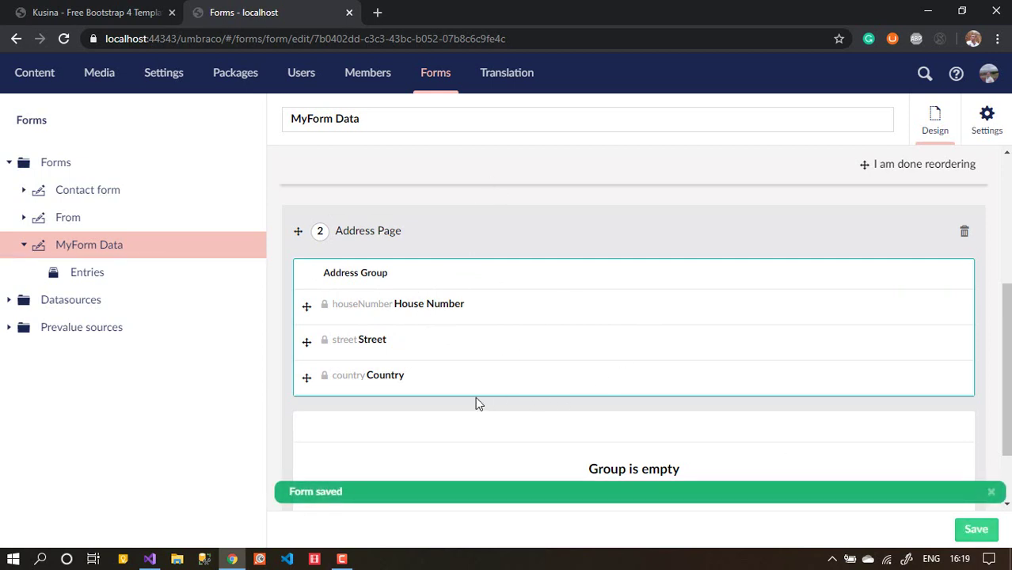
Step: Reload the website's contact page and bring the first page of the form into view
click(122, 14)
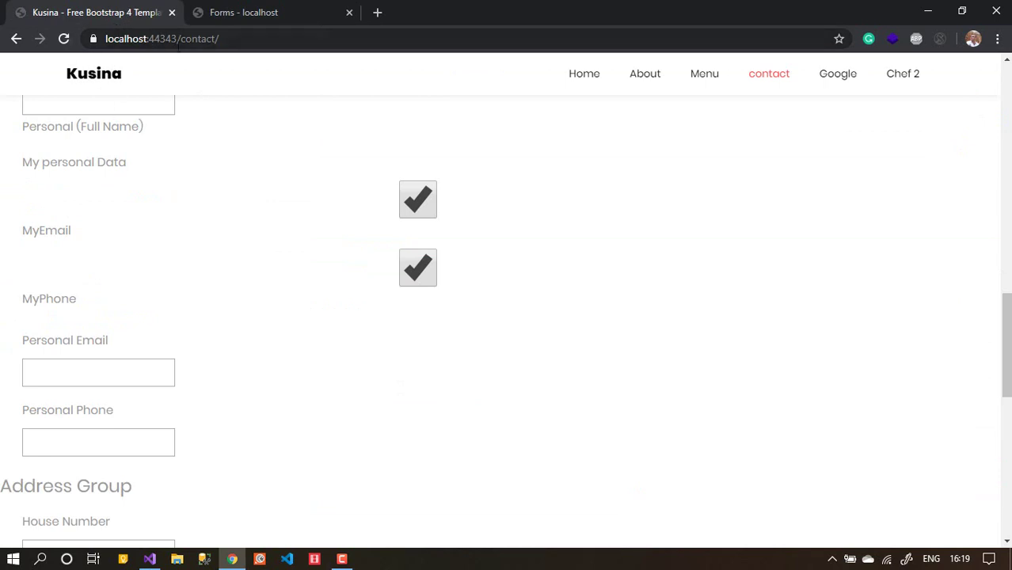
click(178, 39)
key(Return)
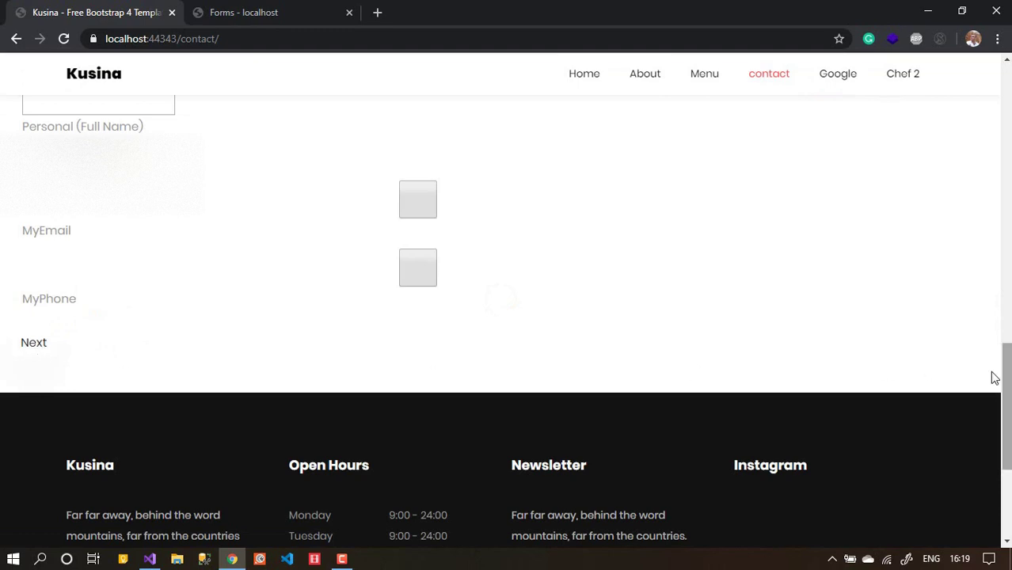
drag(1003, 392, 1003, 356)
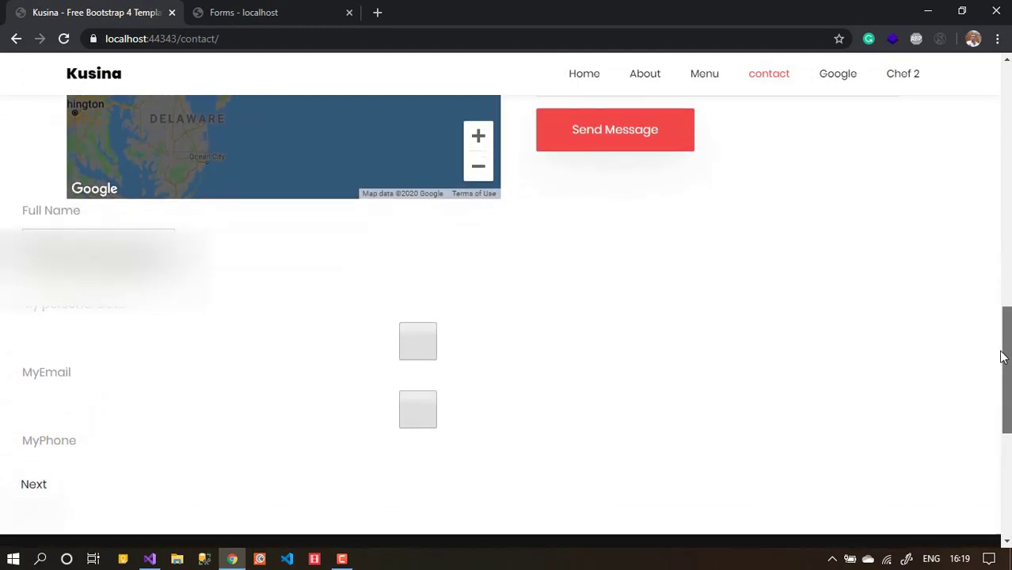
click(79, 270)
click(79, 343)
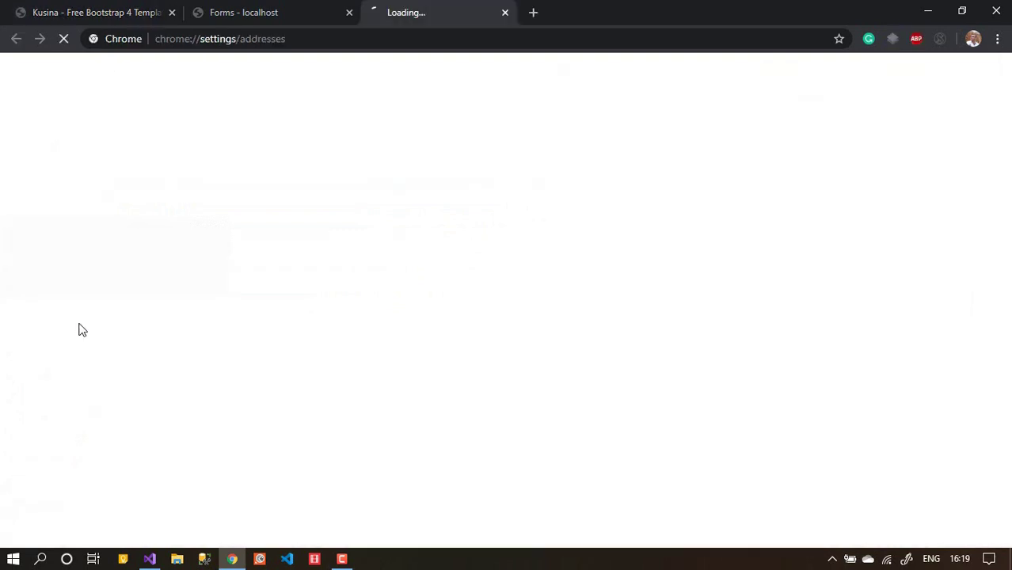
click(527, 12)
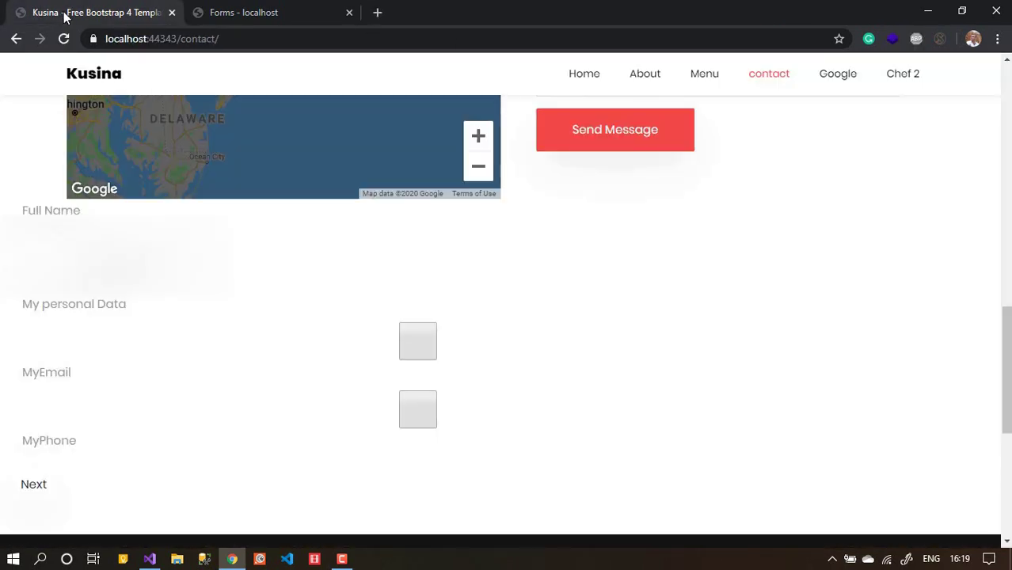
Step: Tick MyEmail and MyPhone under My personal Data on the contact form
click(405, 341)
click(421, 413)
drag(1003, 320, 1010, 339)
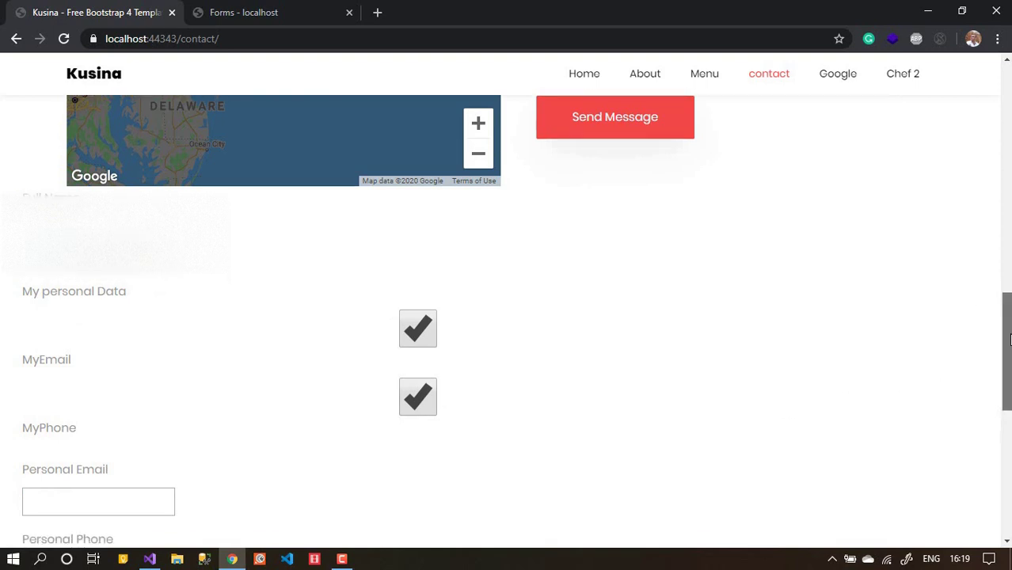
scroll(507, 315, down, 3)
Step: Fill in the personal e-mail, enter dasdas as the personal phone, and continue to the form's second page
click(116, 332)
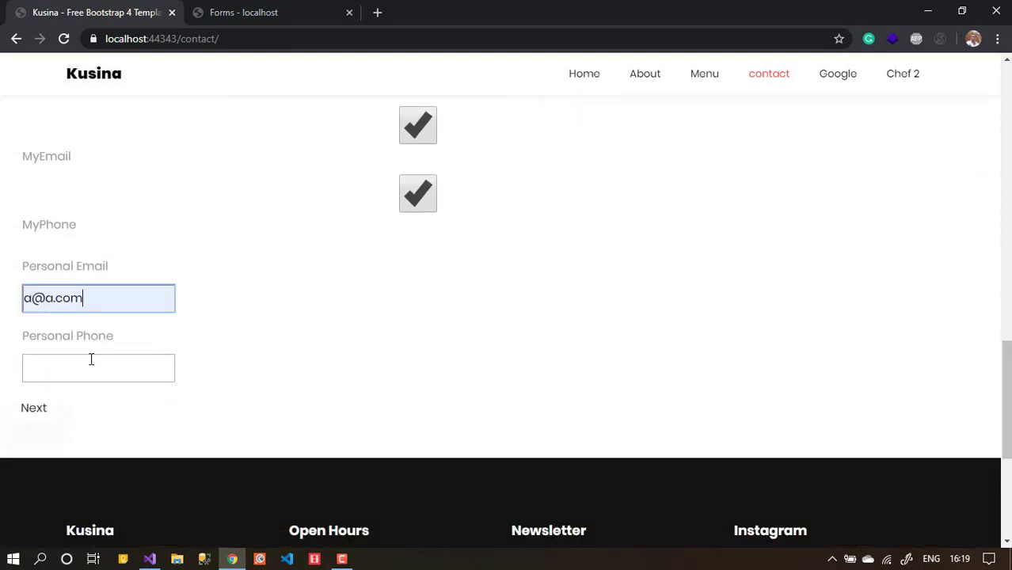
click(93, 366)
text(dasdas)
click(102, 395)
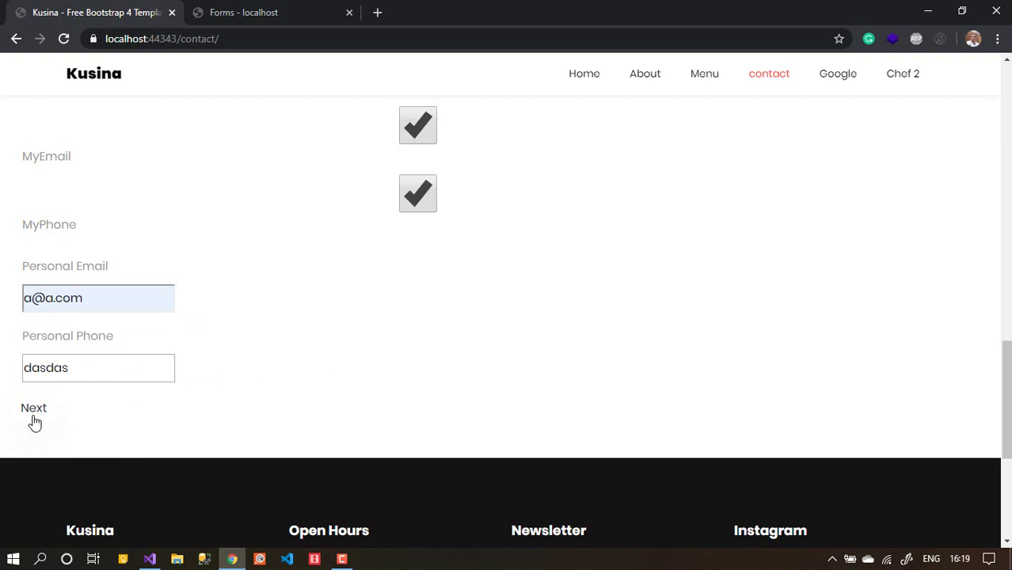
click(34, 415)
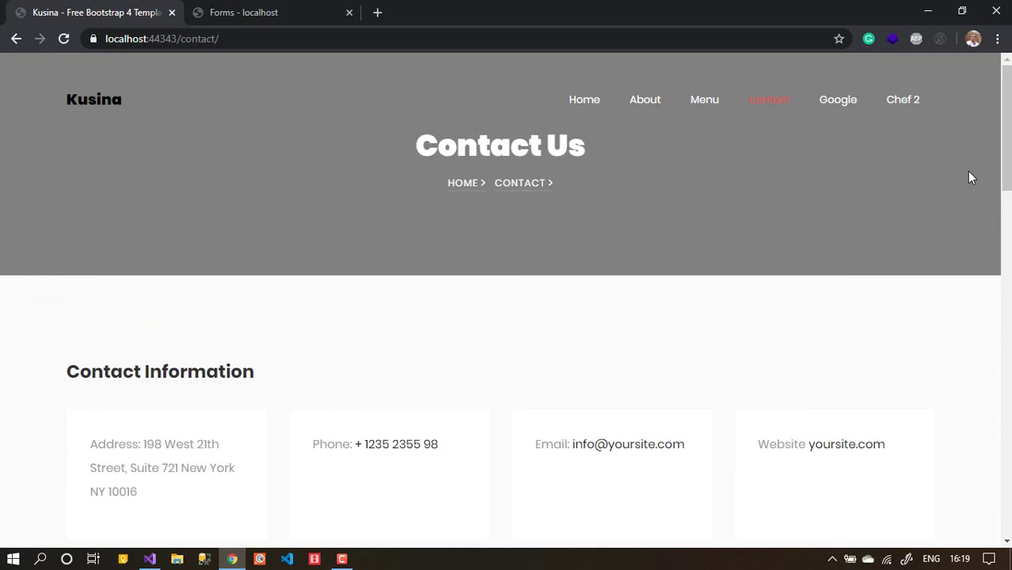
Step: Choose UK as the country on the Address Page and submit the form
drag(1006, 133, 1008, 384)
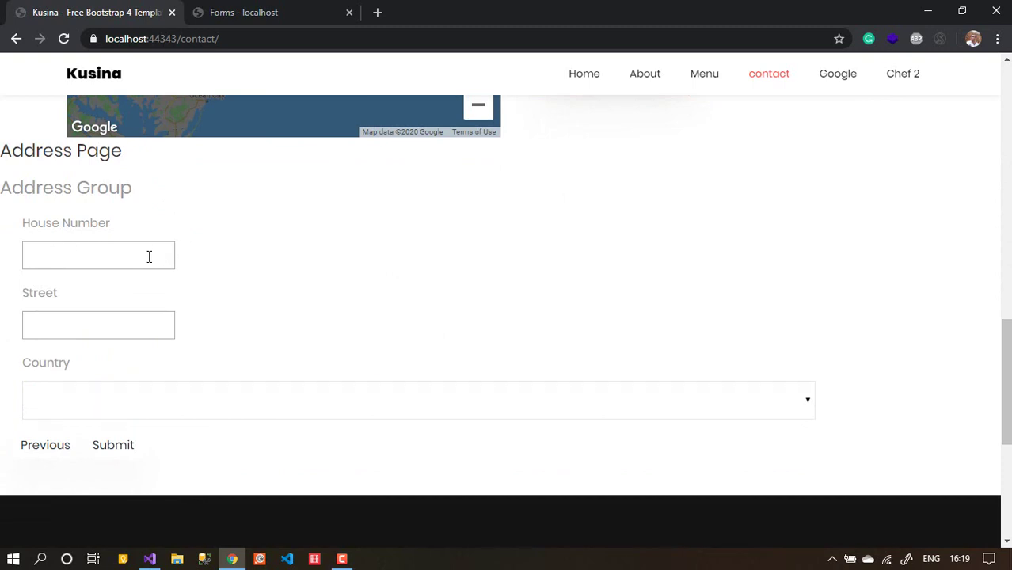
click(96, 412)
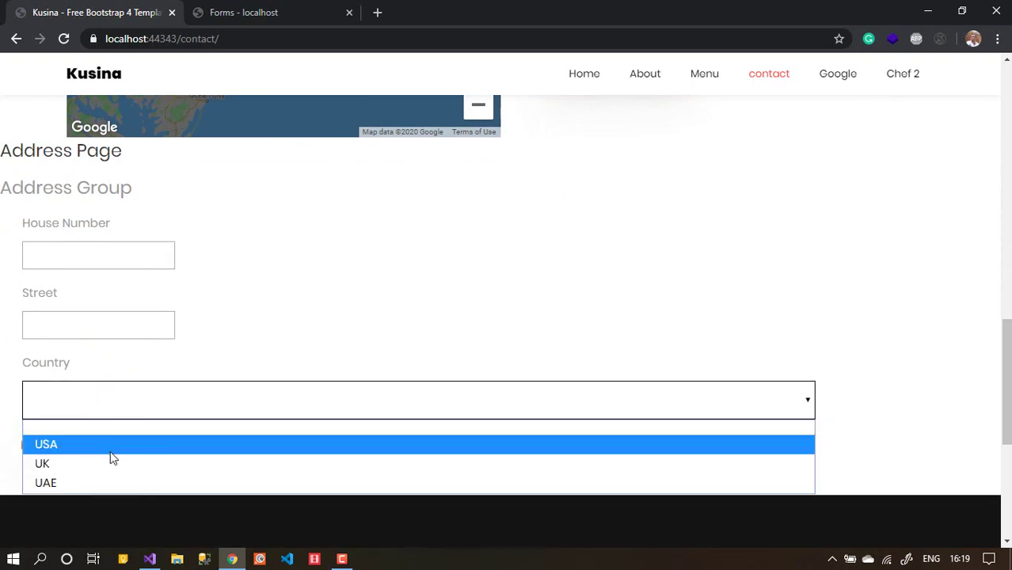
scroll(645, 389, down, 2)
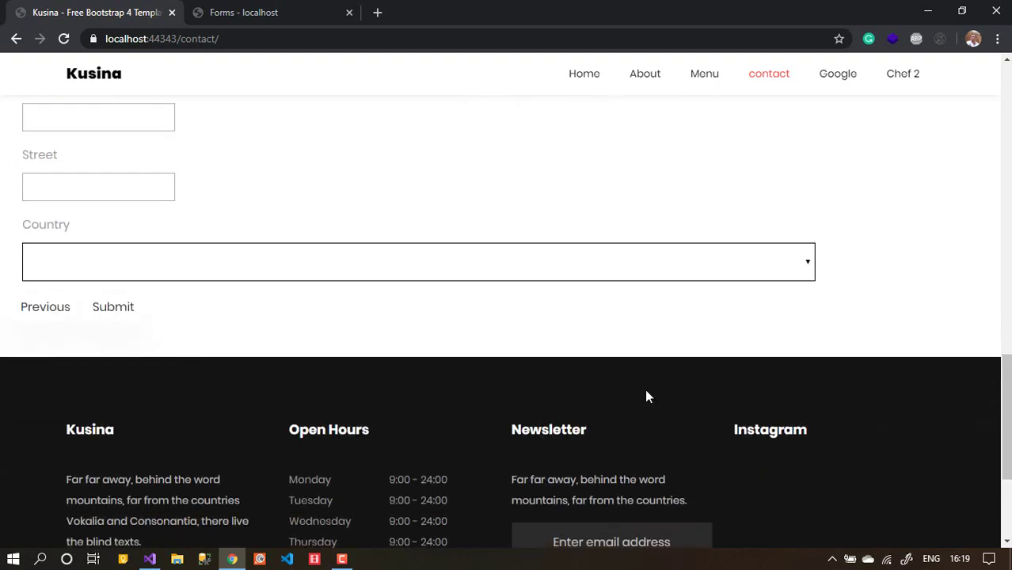
click(116, 268)
click(115, 325)
click(120, 311)
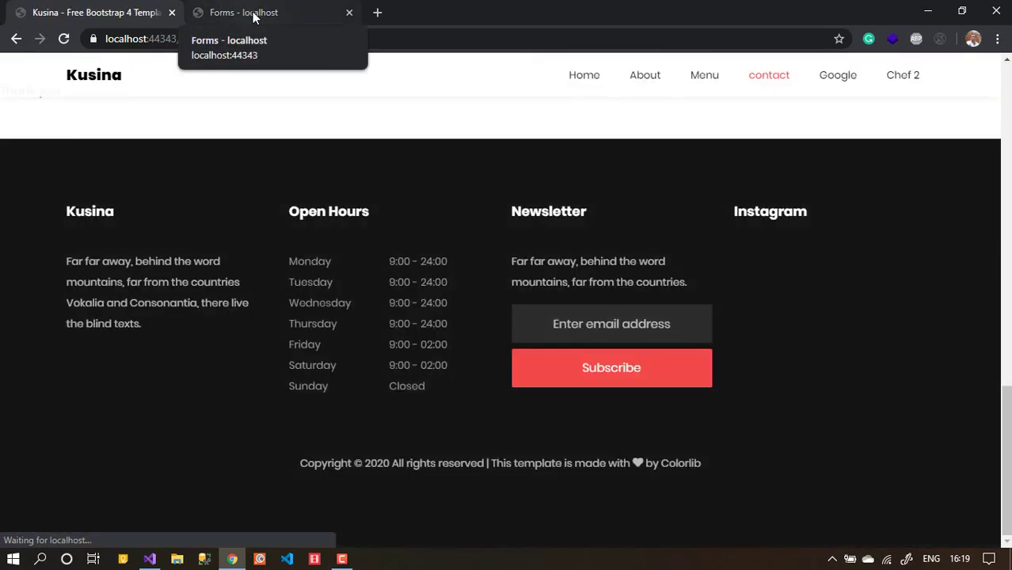
Step: Return to MyForm Data in the Umbraco back office, finish reordering, save the form, and review its submit workflow
click(252, 13)
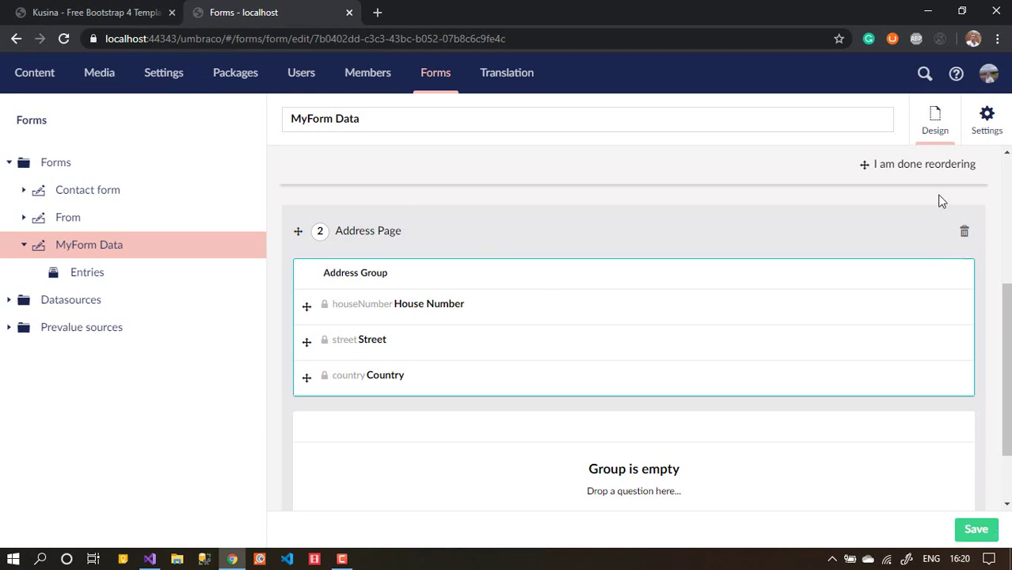
click(978, 529)
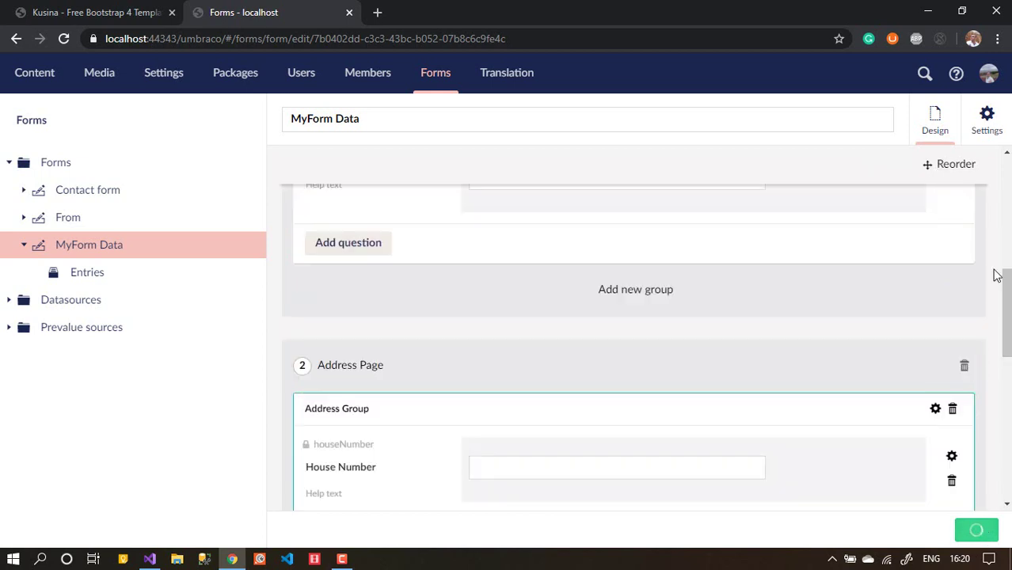
scroll(1006, 348, down, 1)
scroll(1009, 348, down, 6)
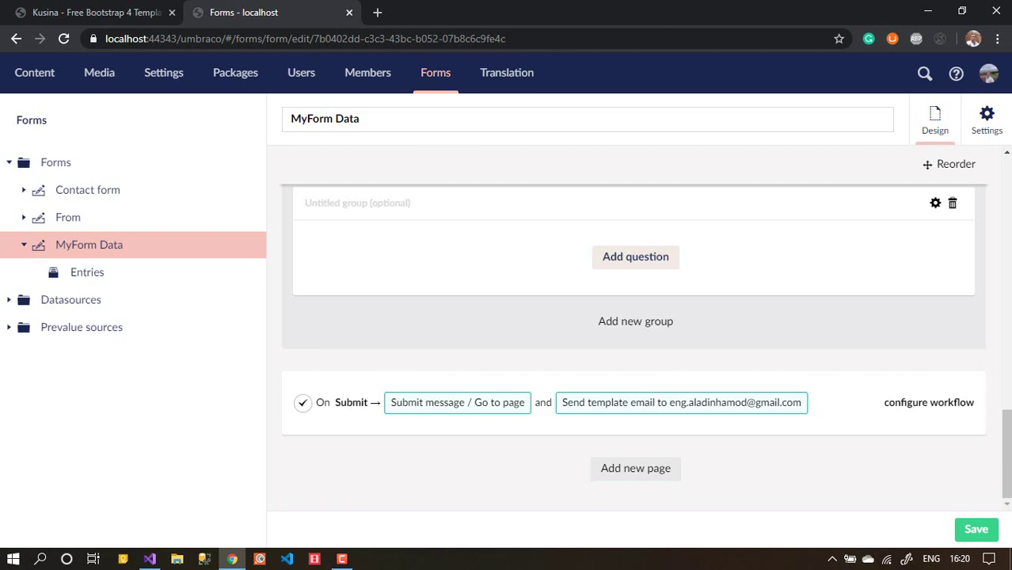
Step: Go to the site's Content section
click(48, 86)
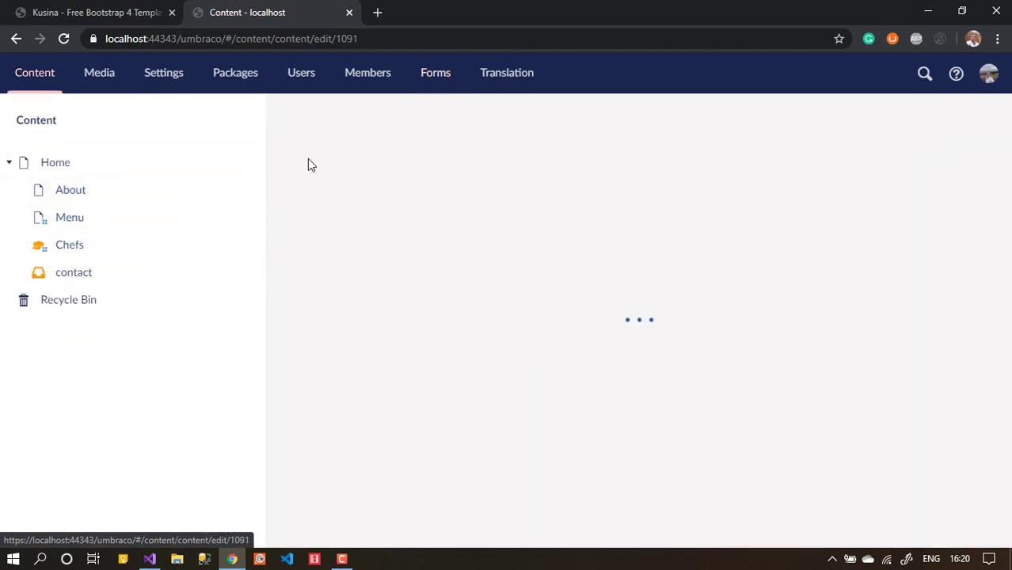